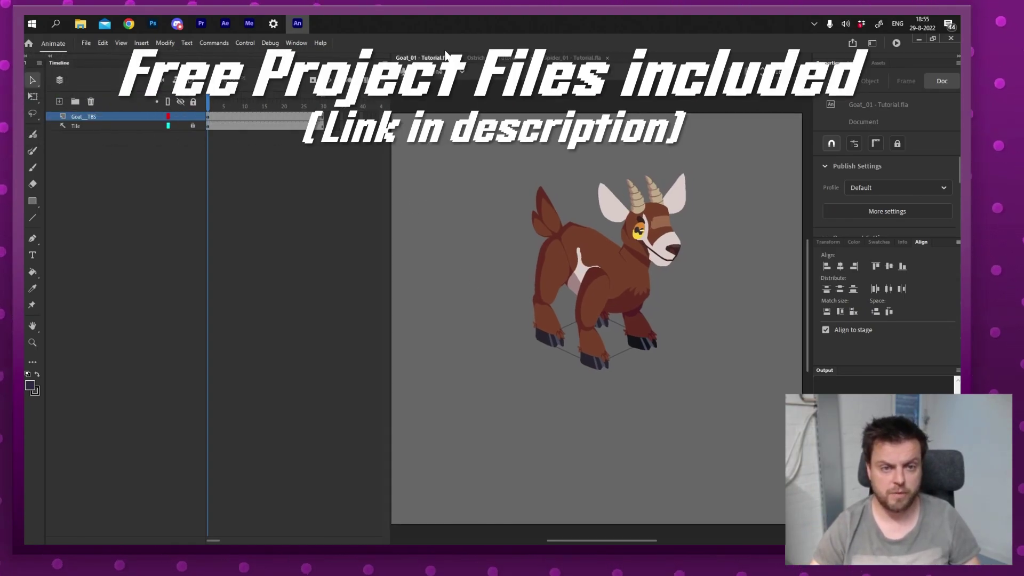
# Select the goat on the stage and open its Goat symbol for editing at frame 1.
pyautogui.click(501, 58)
pyautogui.click(557, 58)
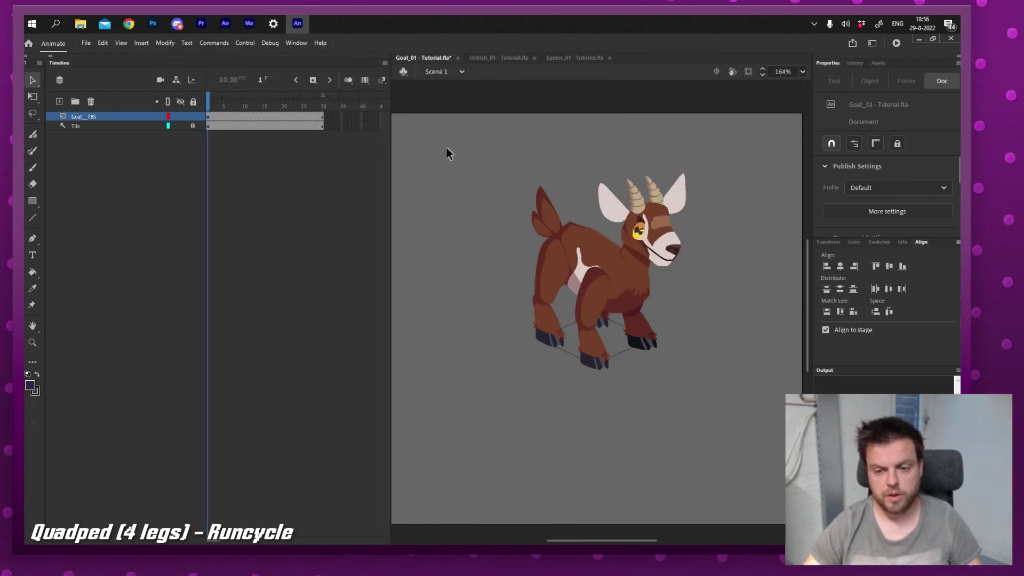
pyautogui.moveTo(441, 144); pyautogui.dragTo(757, 443)
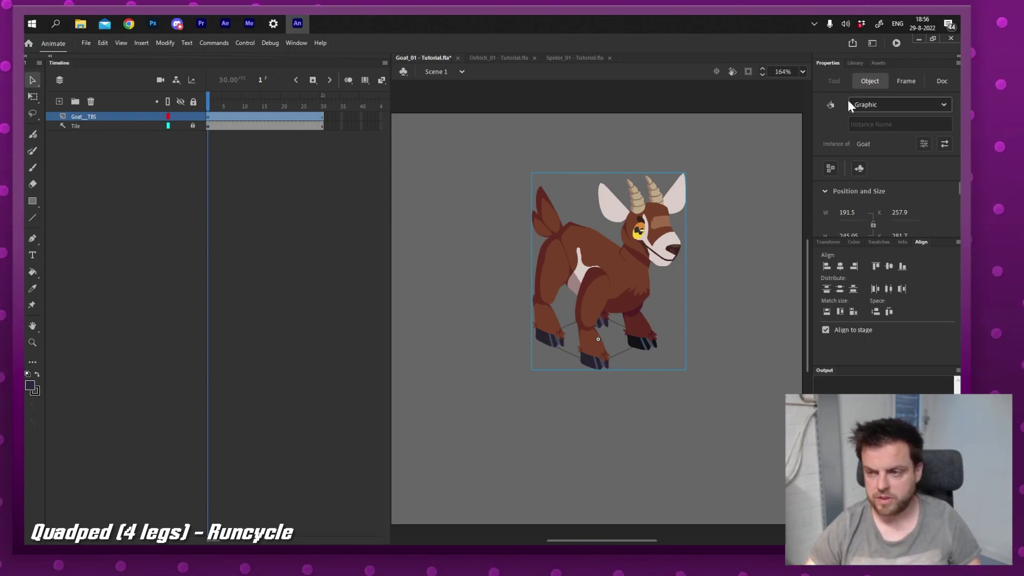
pyautogui.doubleClick(598, 257)
pyautogui.moveTo(209, 103)
pyautogui.mouseDown()
pyautogui.moveTo(293, 100)
pyautogui.moveTo(208, 110)
pyautogui.mouseUp()
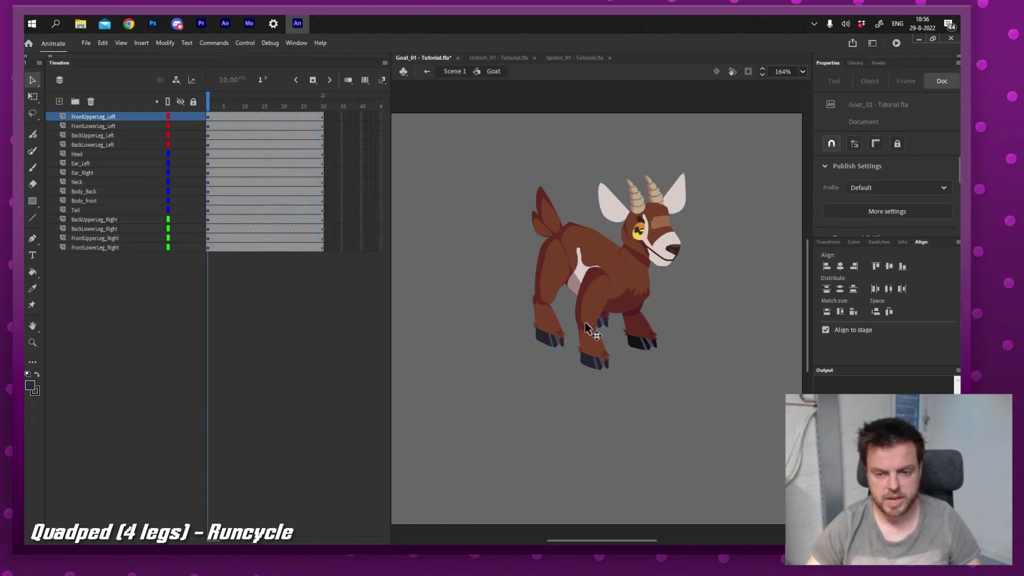
# Try moving the goat's front leg, head, ear, tail and back lower leg separately, undo each move, and re-enter the symbol.
pyautogui.click(583, 280)
pyautogui.moveTo(615, 291); pyautogui.dragTo(632, 292)
pyautogui.hotkey('ctrl', 'z')
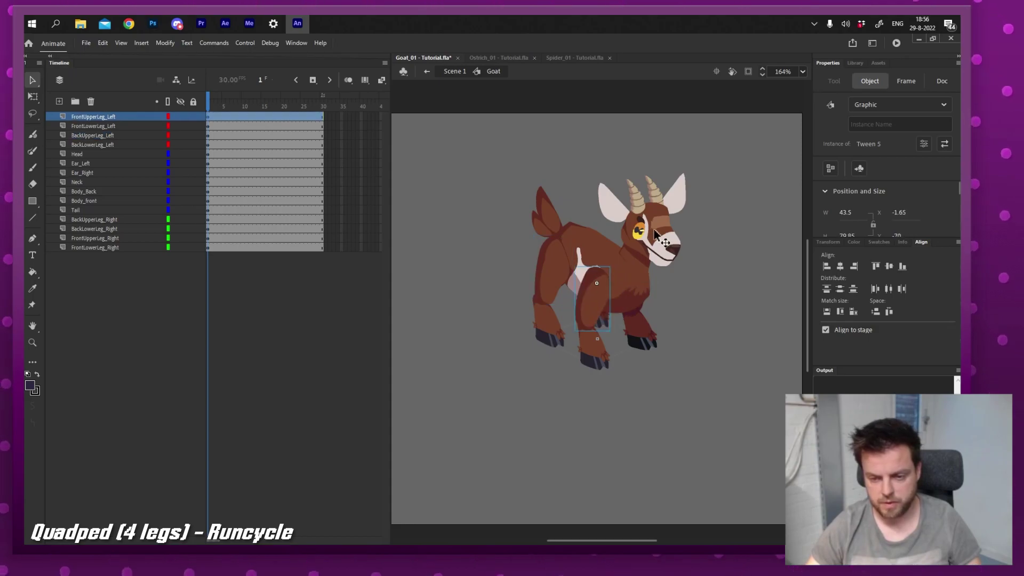
pyautogui.moveTo(656, 234); pyautogui.dragTo(686, 197)
pyautogui.hotkey('ctrl', 'z')
pyautogui.hotkey('ctrl', 'z')
pyautogui.moveTo(613, 206); pyautogui.dragTo(606, 206)
pyautogui.hotkey('ctrl', 'z')
pyautogui.click(531, 213)
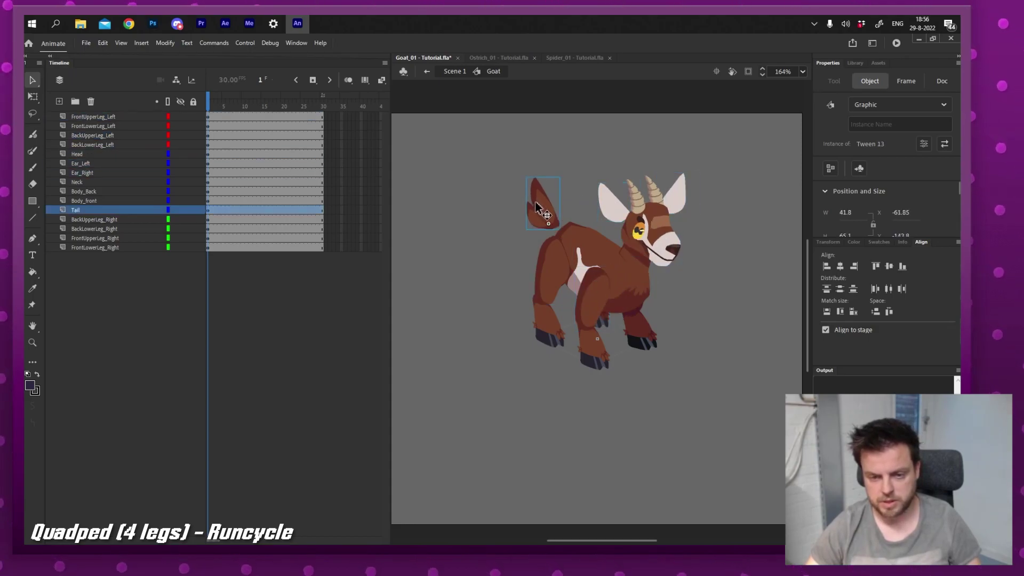
pyautogui.click(554, 325)
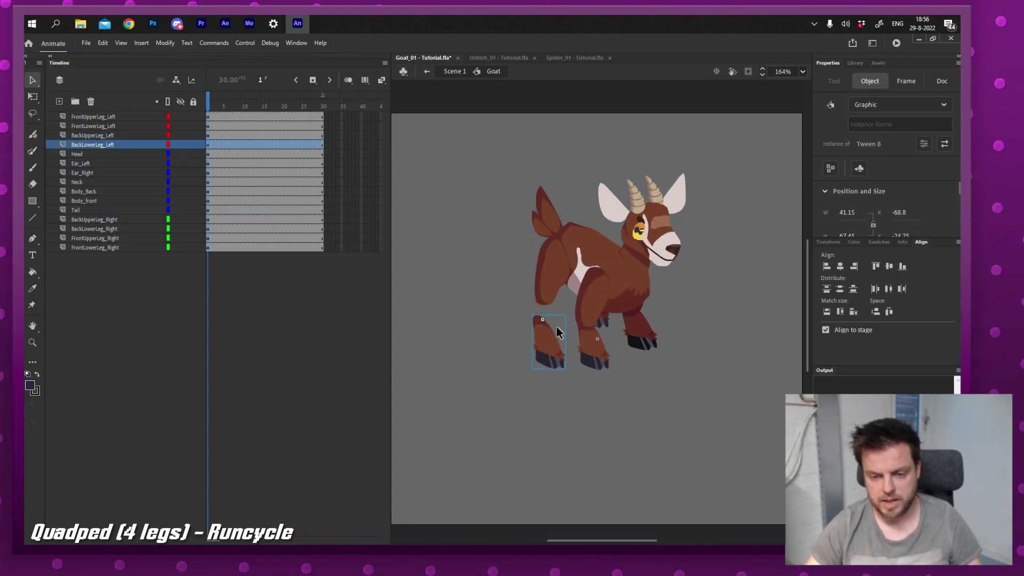
pyautogui.click(453, 72)
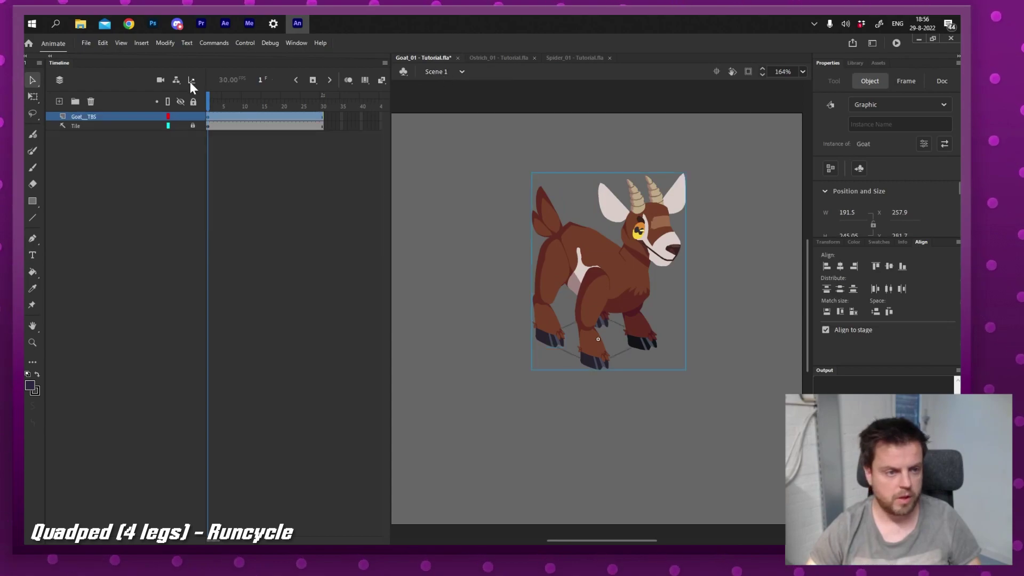
pyautogui.doubleClick(609, 262)
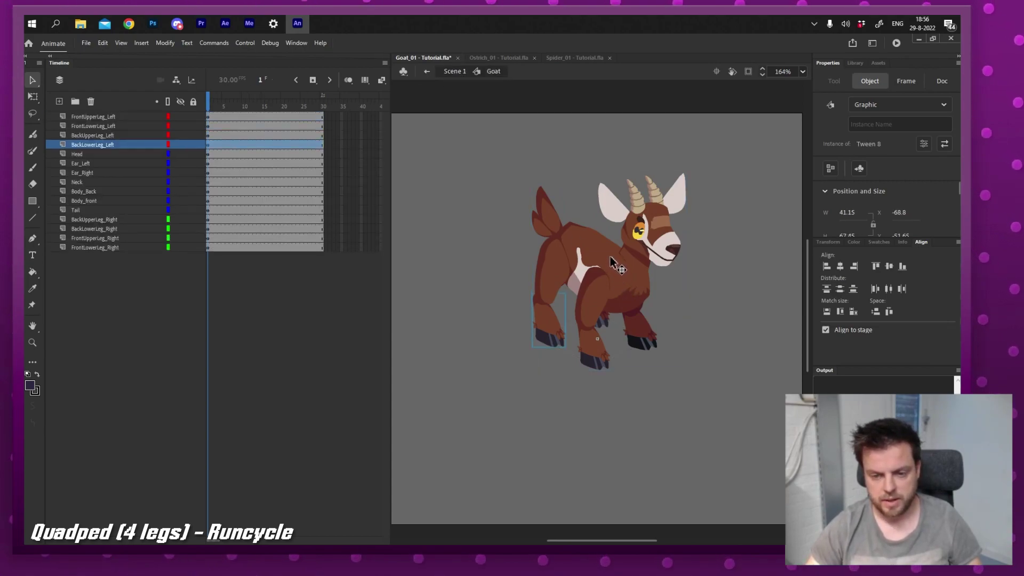
# Create classic tweens on all layers of the Goat symbol, from FrontUpperLeg_Left through FrontLowerLeg_Right.
pyautogui.moveTo(252, 114); pyautogui.dragTo(236, 261)
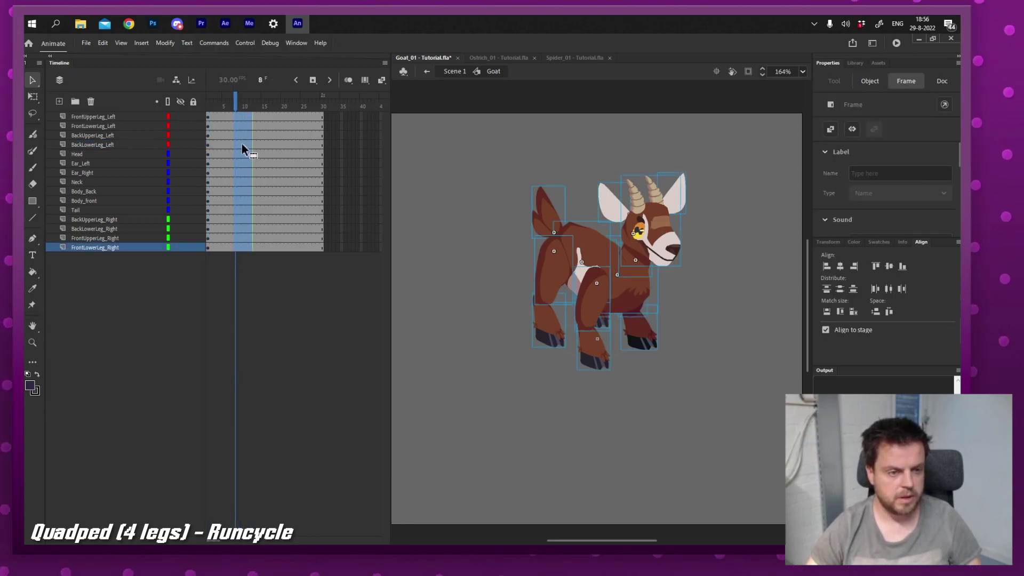
pyautogui.rightClick(242, 143)
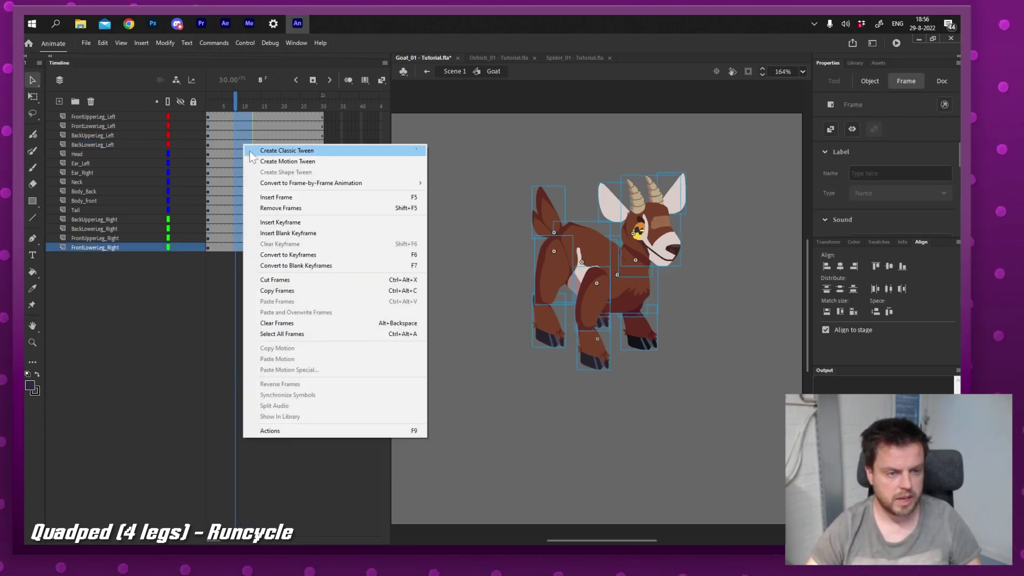
pyautogui.click(258, 152)
pyautogui.moveTo(233, 95); pyautogui.dragTo(207, 96)
pyautogui.hotkey('ctrl', 'a')
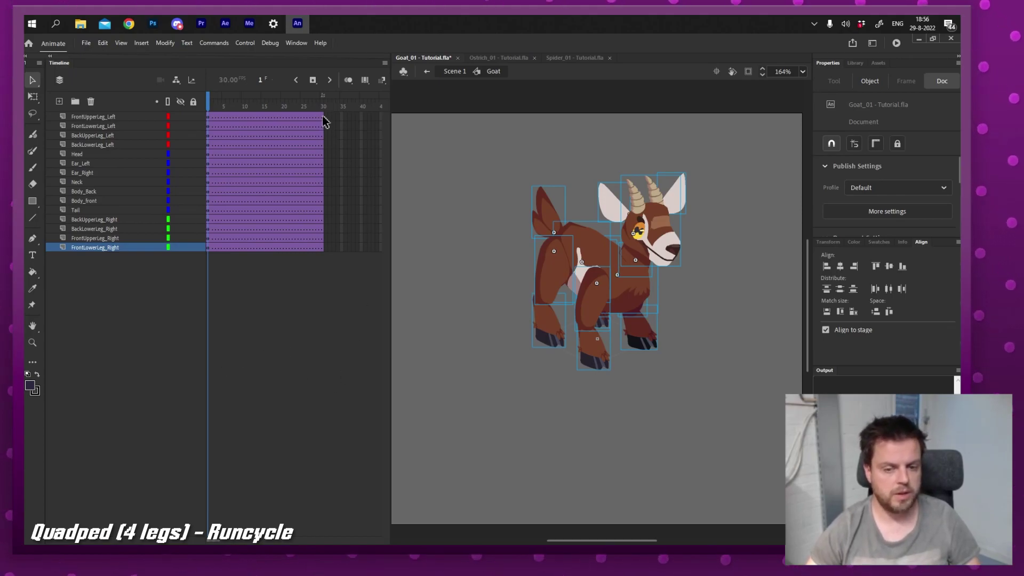
pyautogui.click(455, 185)
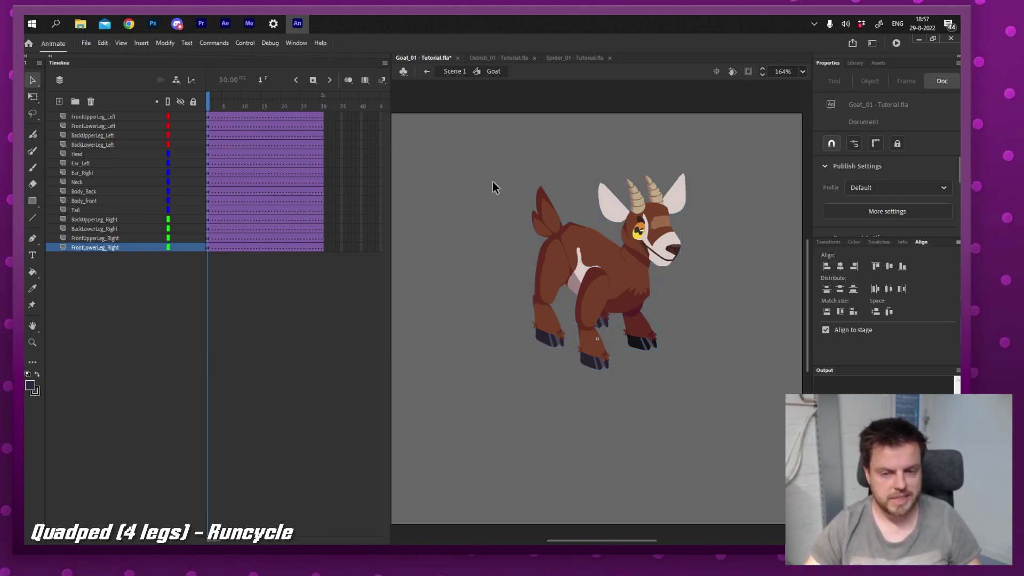
# At frame 1, rotate and lower the neck, and move the head and ears down and forward to fit it.
pyautogui.click(643, 270)
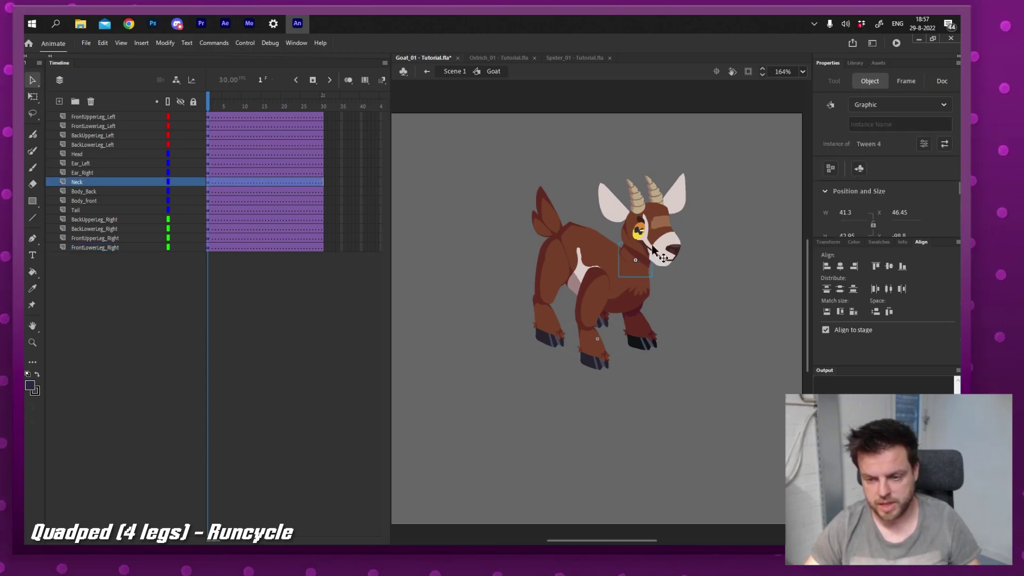
pyautogui.press('q')
pyautogui.moveTo(657, 245); pyautogui.dragTo(642, 273)
pyautogui.press('v')
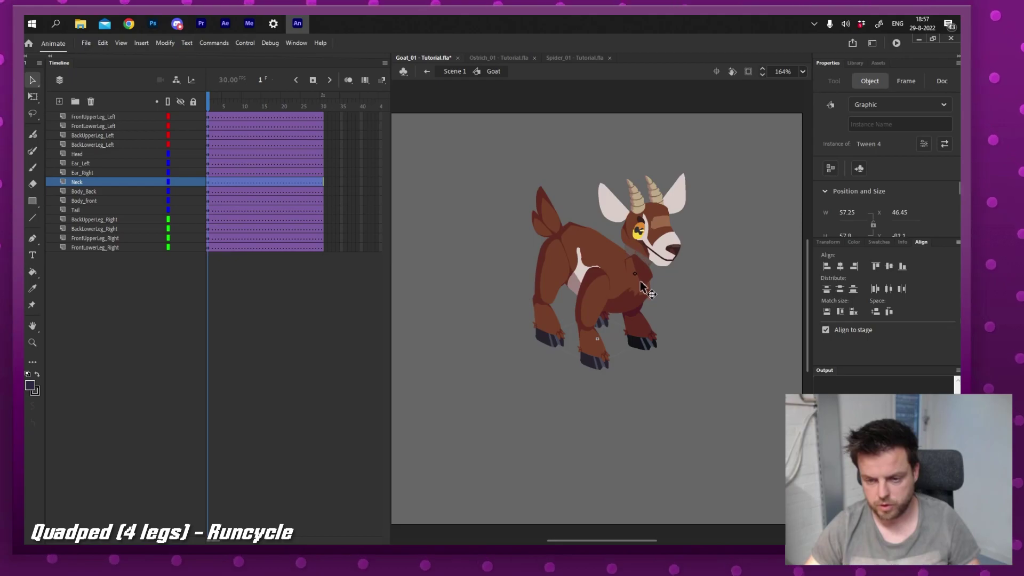
pyautogui.moveTo(703, 160); pyautogui.dragTo(617, 232)
pyautogui.moveTo(650, 230); pyautogui.dragTo(661, 264)
# Rotate the goat's tail slightly backward at frame 1 and reattach its base to the rump.
pyautogui.click(544, 208)
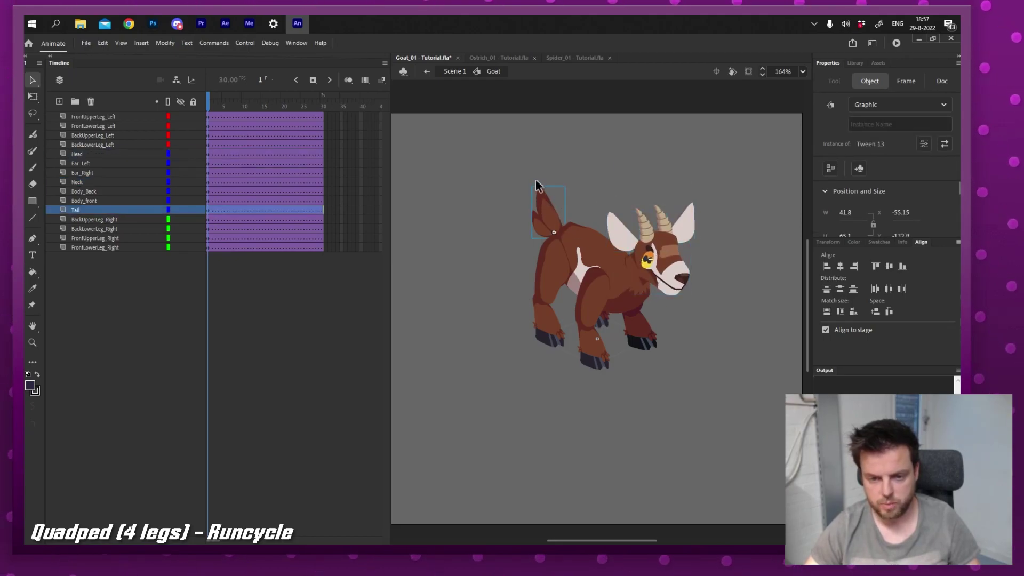
pyautogui.press('q')
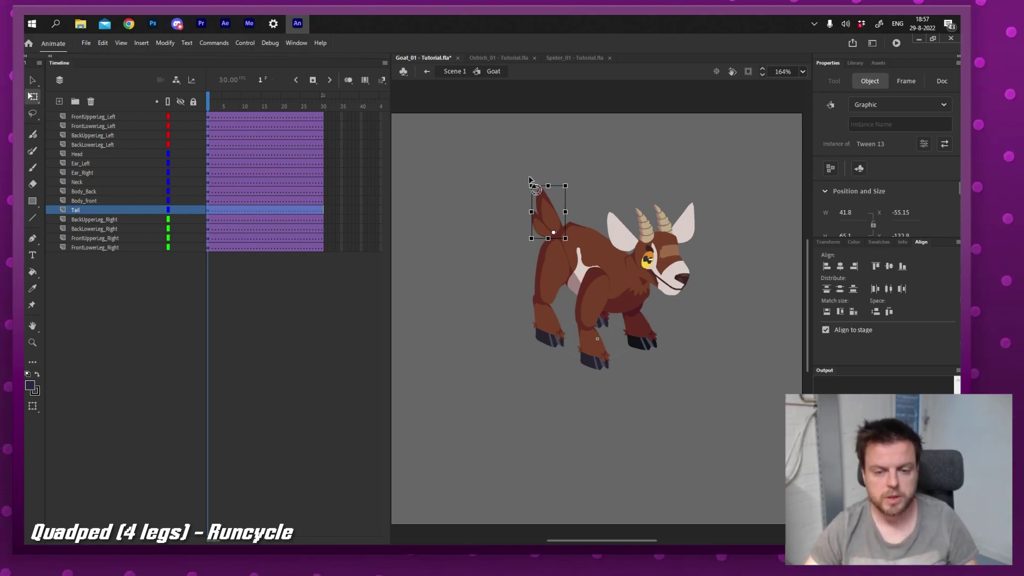
pyautogui.moveTo(528, 188); pyautogui.dragTo(507, 198)
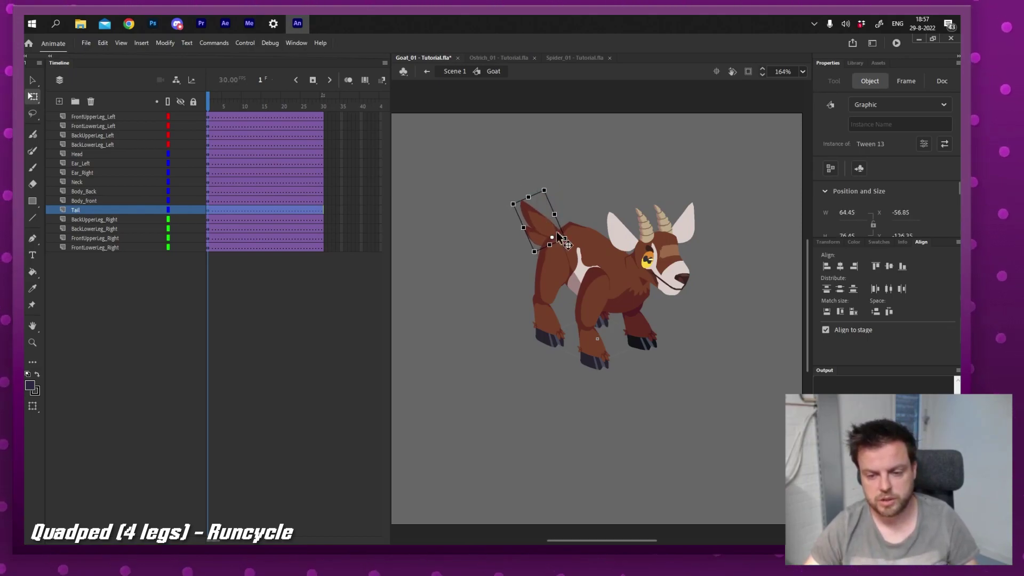
pyautogui.press('v')
# Select the goat's body, neck, head, ears and tail to identify their layers, Head through Tail.
pyautogui.keyDown('shift'); pyautogui.click(620, 247); pyautogui.keyUp('shift')
pyautogui.keyDown('shift'); pyautogui.click(624, 251); pyautogui.keyUp('shift')
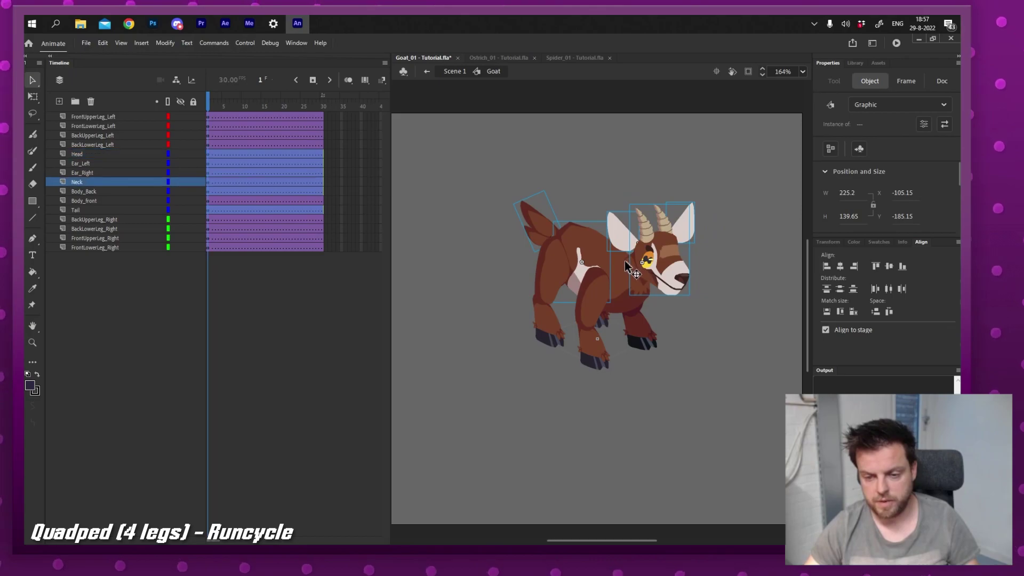
pyautogui.keyDown('shift'); pyautogui.click(634, 272); pyautogui.keyUp('shift')
pyautogui.click(265, 306)
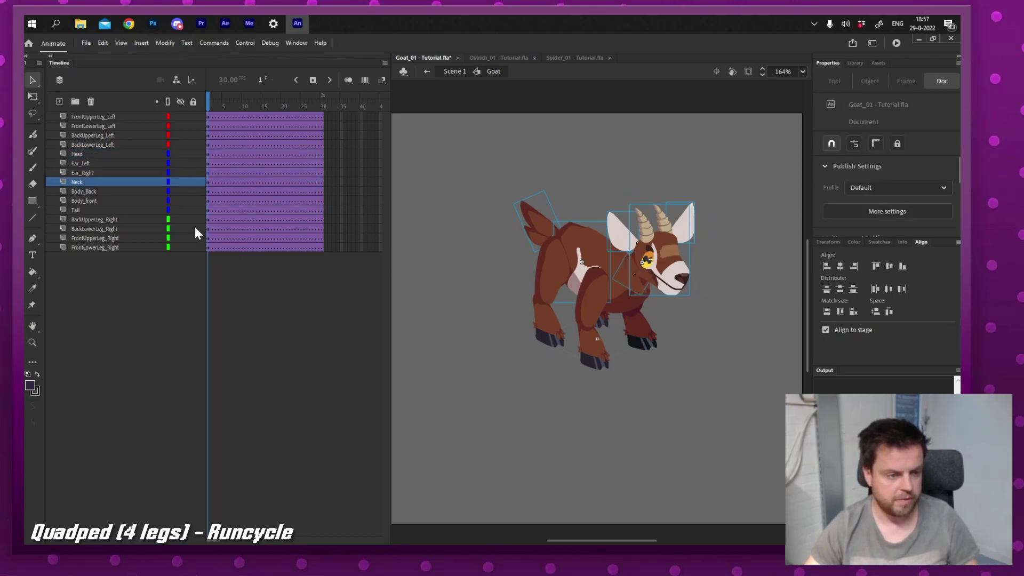
pyautogui.click(123, 154)
pyautogui.keyDown('shift'); pyautogui.click(118, 210); pyautogui.keyUp('shift')
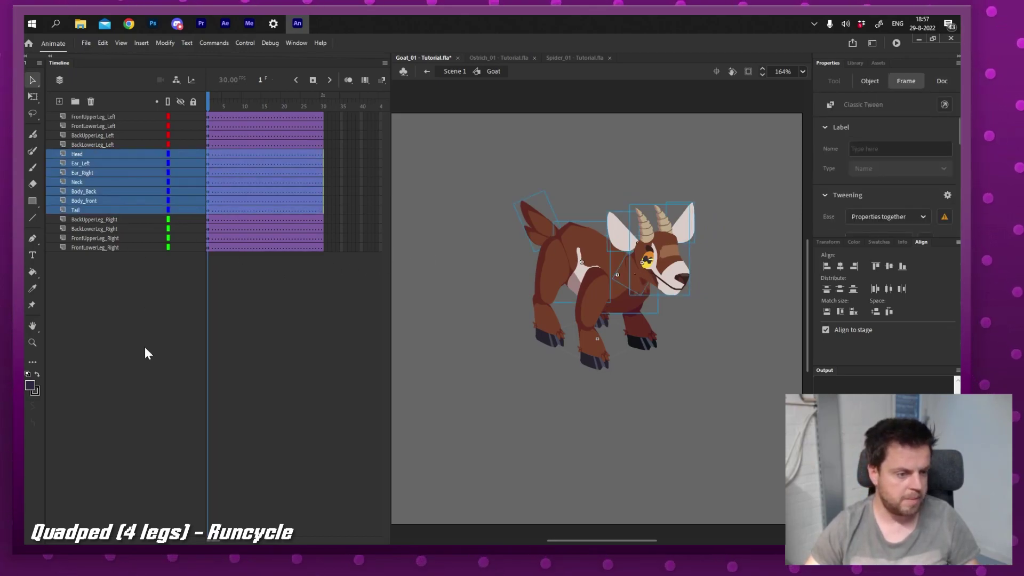
pyautogui.click(153, 353)
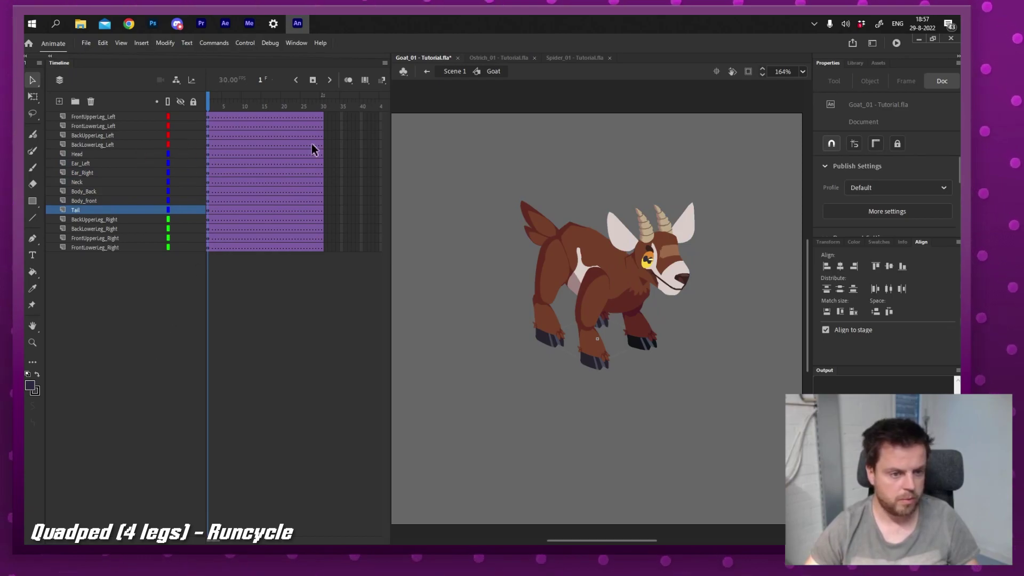
# Insert keyframes at frames 30 and 15 on the Head through Tail layers.
pyautogui.moveTo(321, 155); pyautogui.dragTo(322, 211)
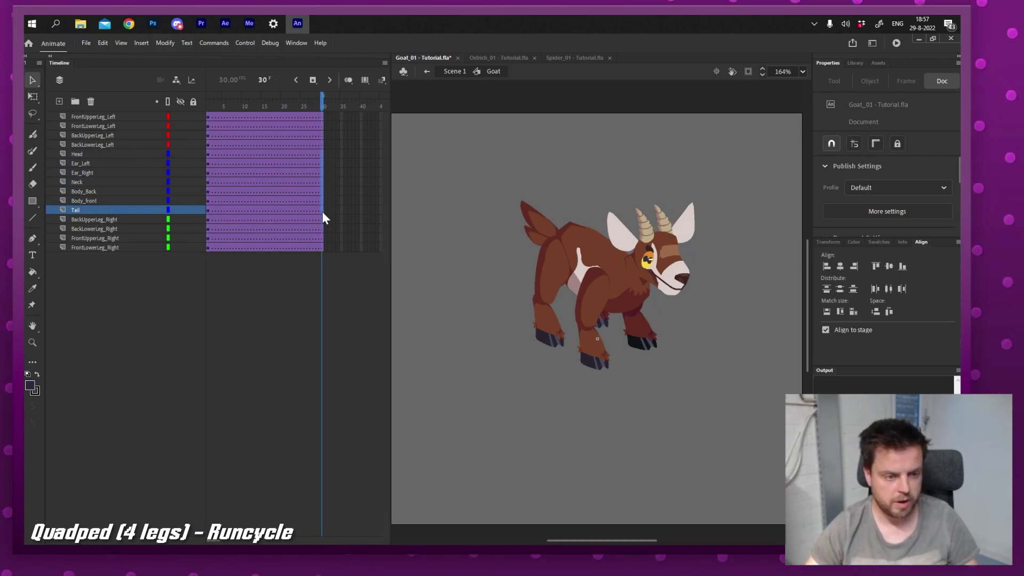
pyautogui.press('F6')
pyautogui.click(264, 178)
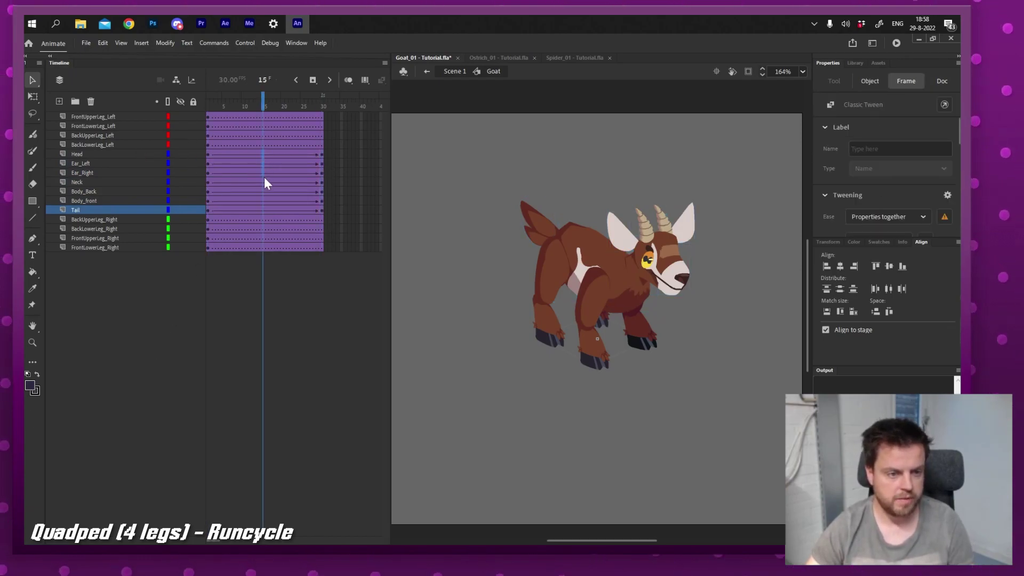
pyautogui.press('F6')
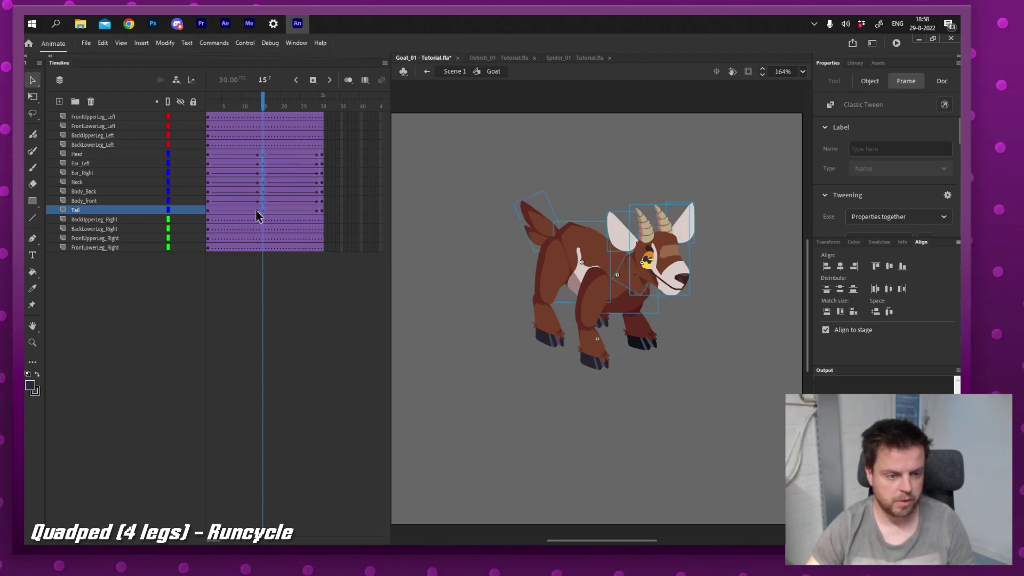
# At frame 15, shift the body, head and tail together slightly down and forward, and rotate the neck.
pyautogui.moveTo(587, 245); pyautogui.dragTo(592, 259)
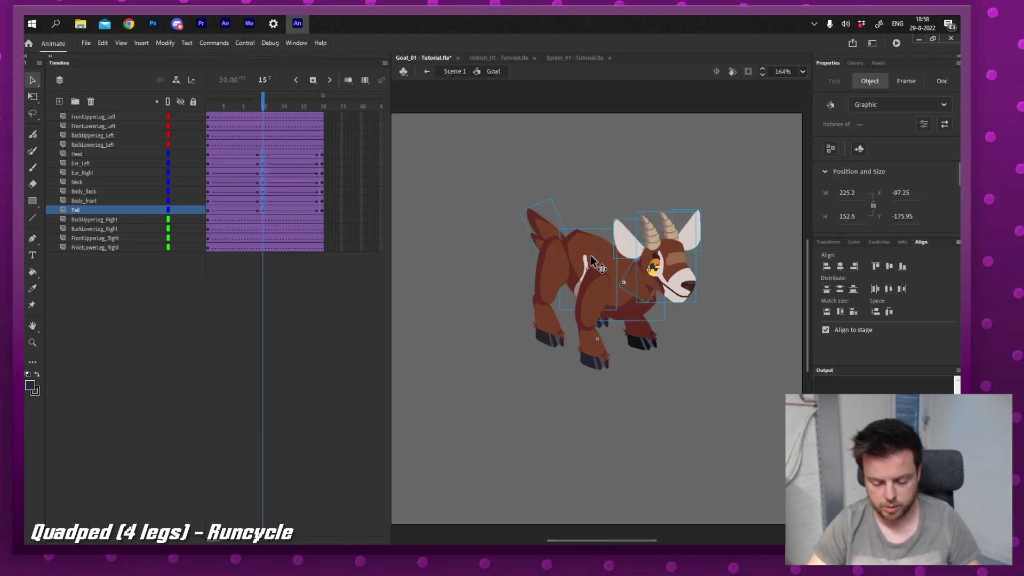
pyautogui.click(659, 285)
pyautogui.press('q')
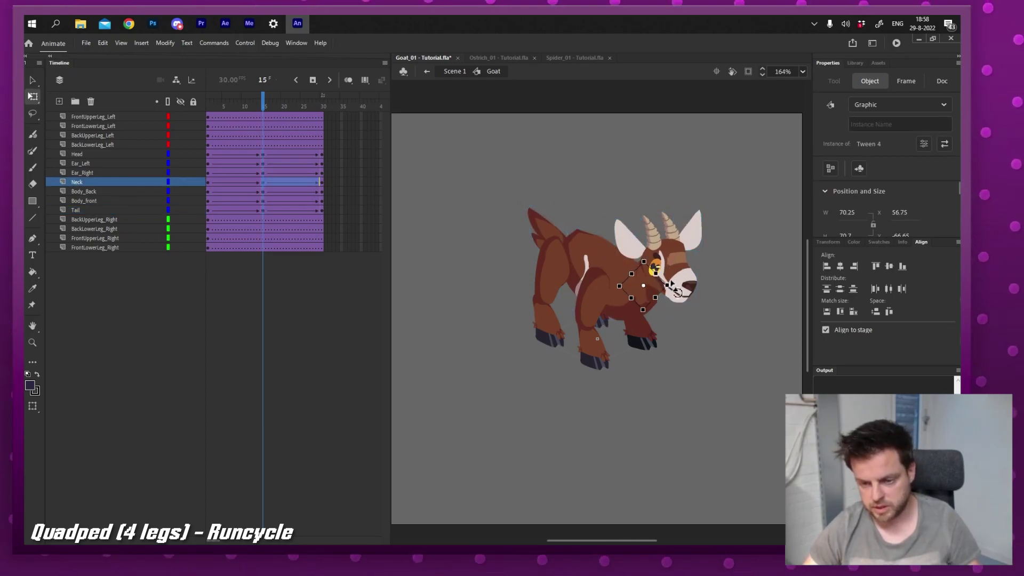
pyautogui.press('v')
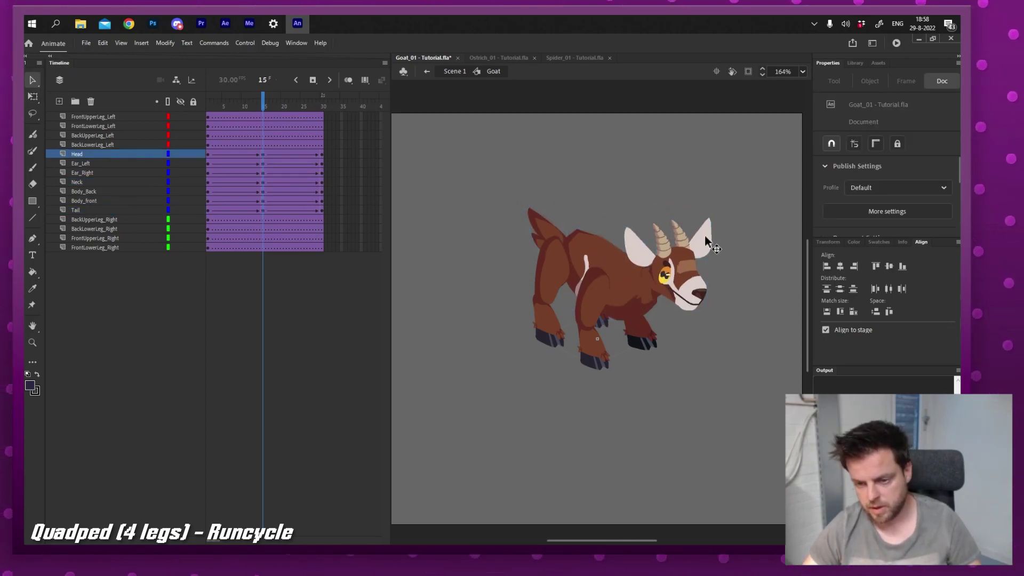
# At frame 15, reposition the head and ears on the neck and tilt the head slightly down.
pyautogui.moveTo(691, 244); pyautogui.dragTo(701, 250)
pyautogui.click(699, 294)
pyautogui.press('q')
pyautogui.moveTo(716, 318); pyautogui.dragTo(706, 320)
pyautogui.press('v')
# At frame 15, rotate both ears outward and the tail further backward, and play the animation from frame 1.
pyautogui.click(701, 239)
pyautogui.press('q')
pyautogui.moveTo(714, 219); pyautogui.dragTo(724, 234)
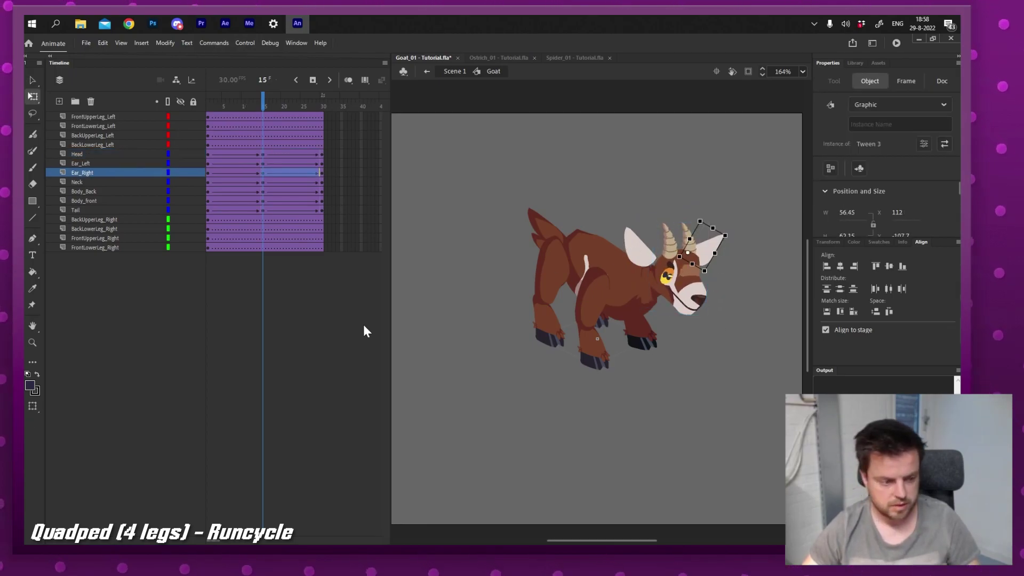
pyautogui.click(639, 251)
pyautogui.moveTo(624, 224); pyautogui.dragTo(500, 230)
pyautogui.click(624, 210)
pyautogui.click(570, 237)
pyautogui.click(534, 215)
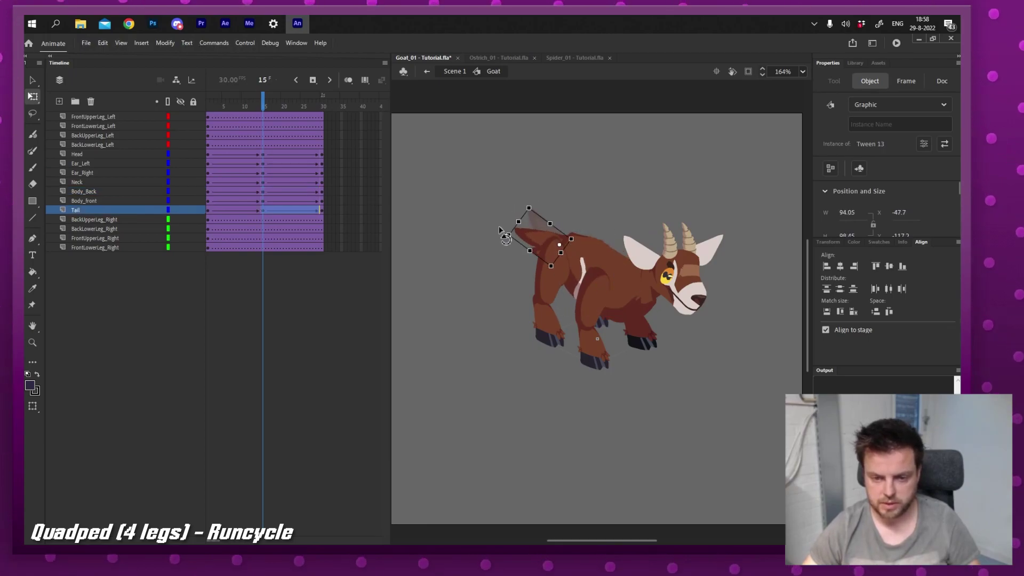
pyautogui.moveTo(263, 107); pyautogui.dragTo(200, 127)
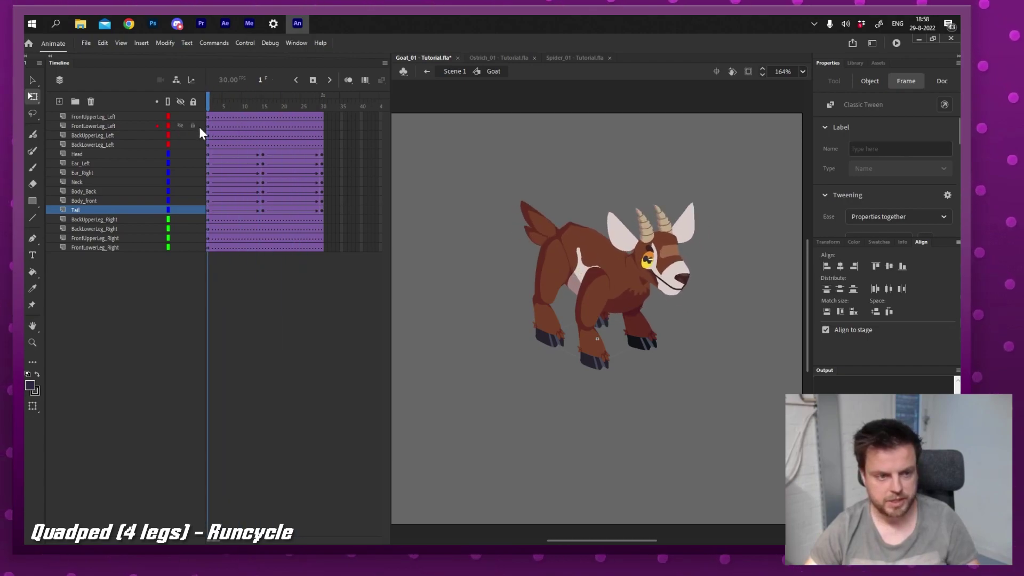
pyautogui.press('Return')
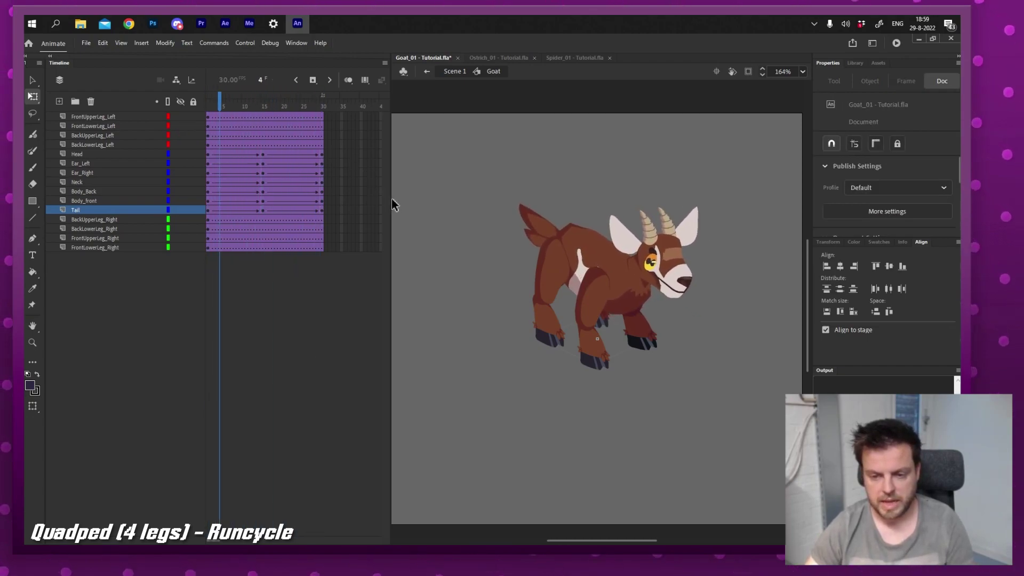
# Apply a Quad Ease-In-Out effect to the tweens on the Head through Tail layers and play the animation.
pyautogui.moveTo(247, 154); pyautogui.dragTo(323, 210)
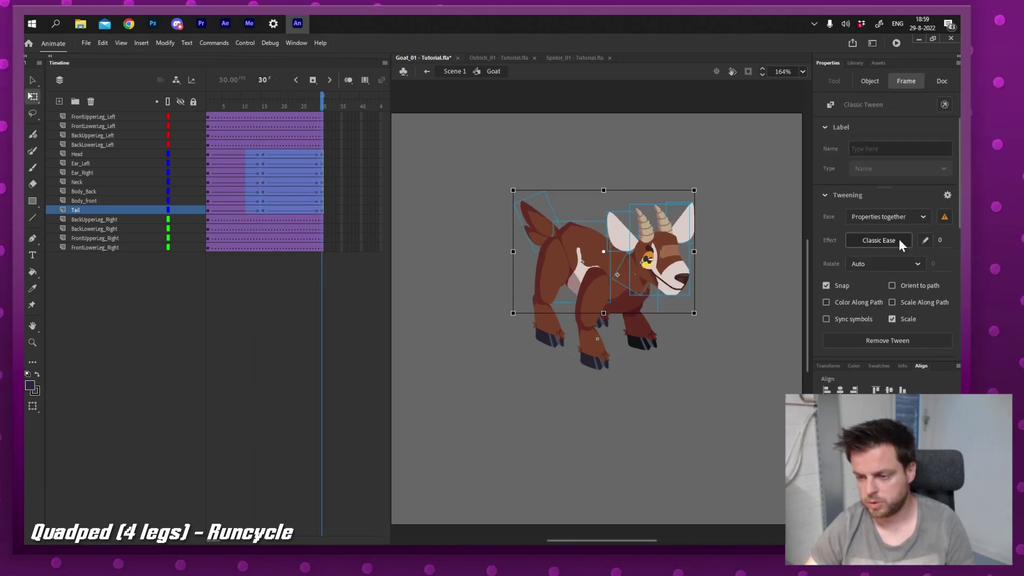
pyautogui.click(896, 243)
pyautogui.click(670, 324)
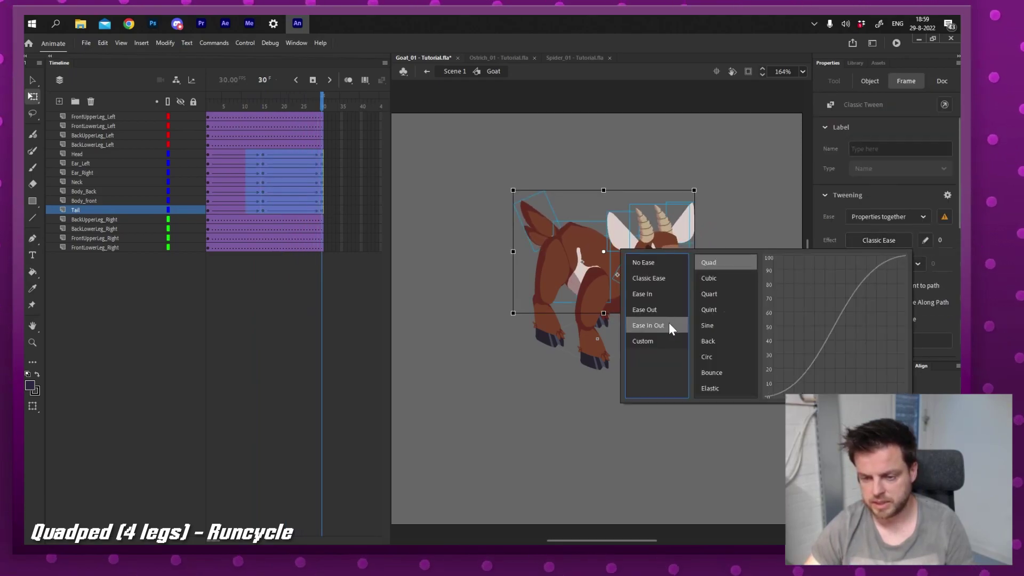
pyautogui.doubleClick(716, 263)
pyautogui.press('Return')
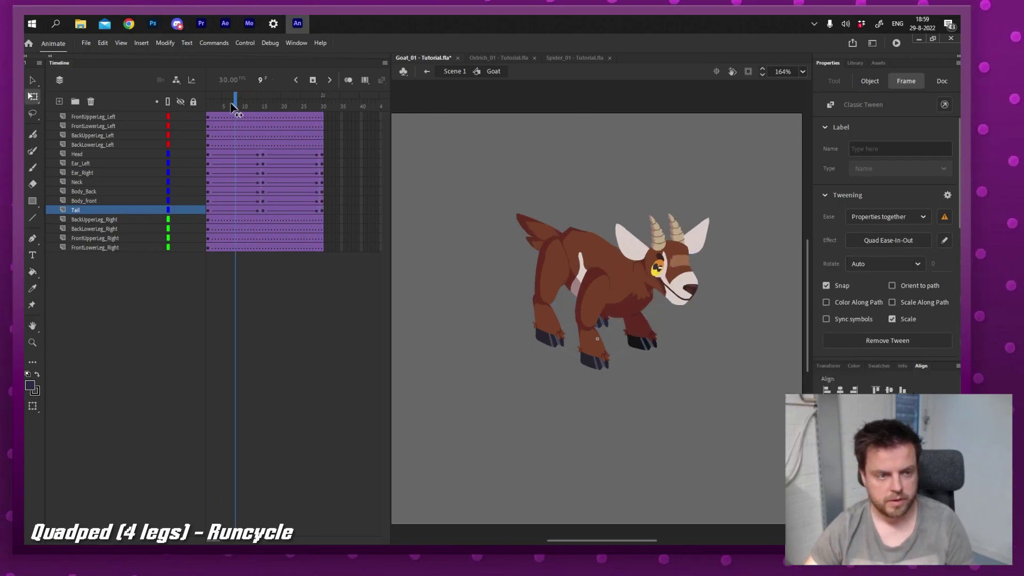
pyautogui.click(422, 139)
pyautogui.press('Return')
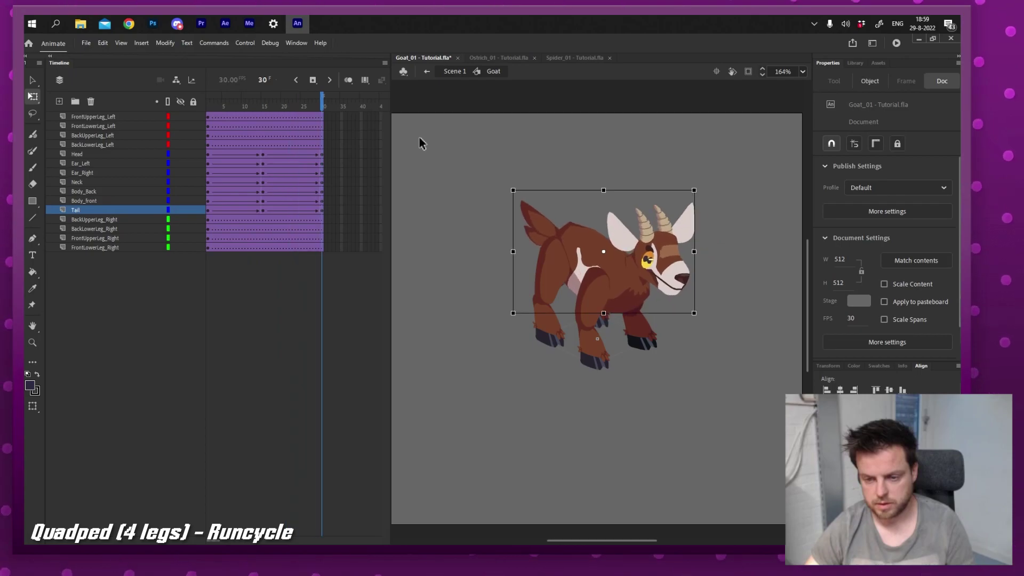
# Play the animation and remove five frames from the first half of the cycle on all layers, starting at frame 8.
pyautogui.press('Return')
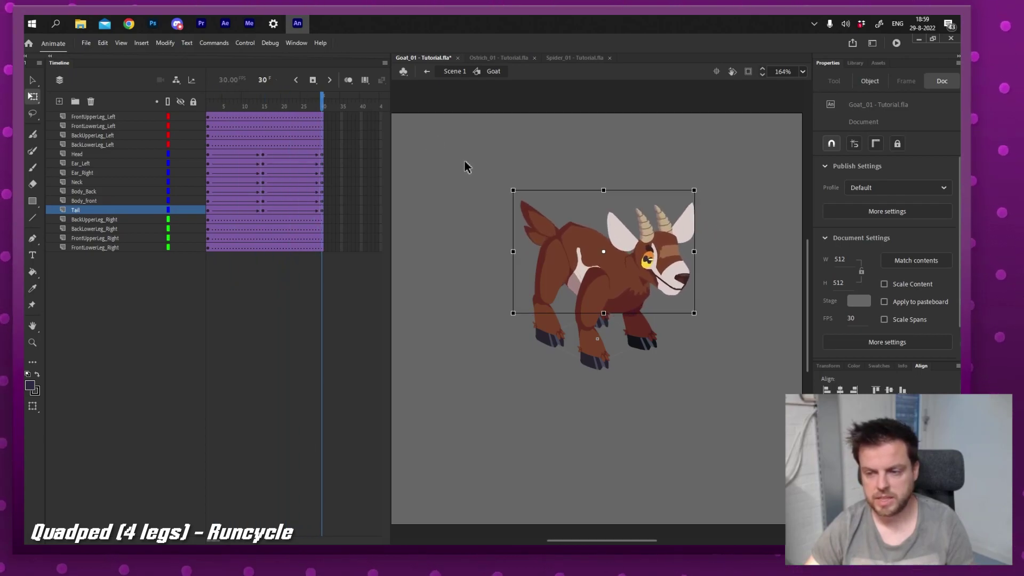
pyautogui.moveTo(230, 102); pyautogui.dragTo(233, 107)
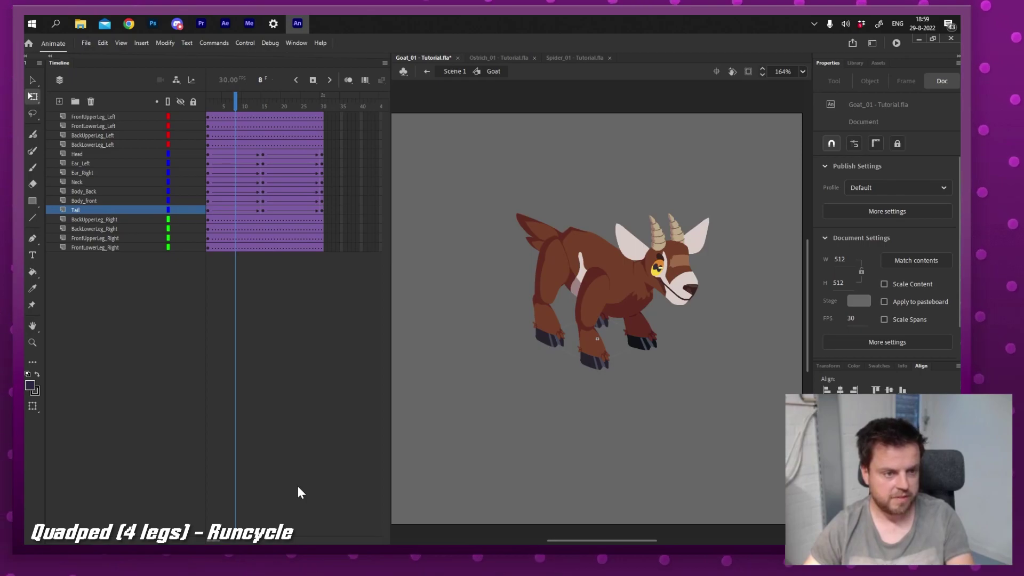
pyautogui.hotkey('shift', 'F5')
pyautogui.hotkey('shift', 'F5')
pyautogui.hotkey('shift', 'F5')
pyautogui.hotkey('shift', 'F5')
pyautogui.hotkey('shift', 'F5')
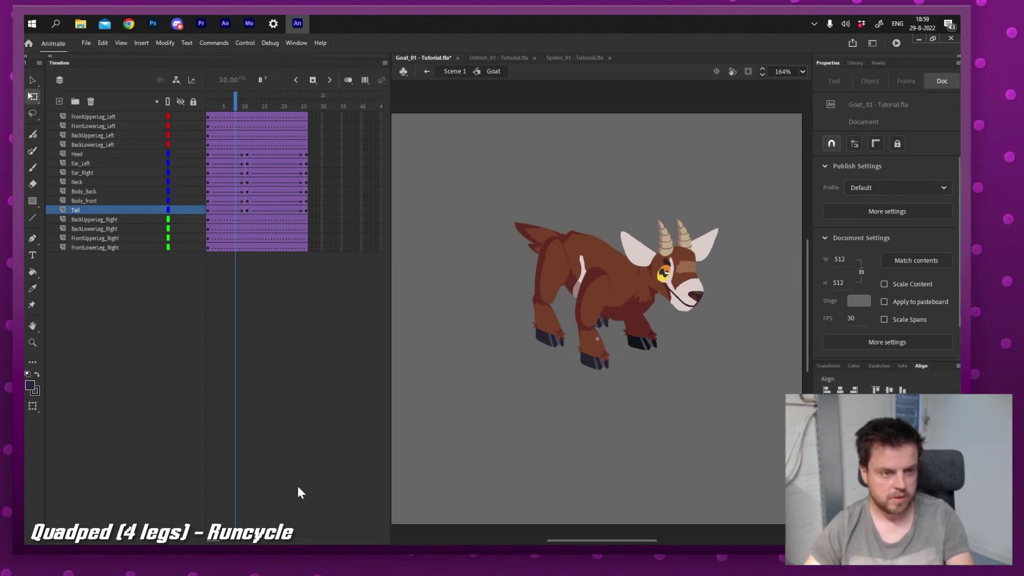
# Remove frames 14 to 19 on all layers to shorten the second half, and play the animation from frame 15.
pyautogui.moveTo(260, 118); pyautogui.dragTo(278, 269)
pyautogui.rightClick(272, 184)
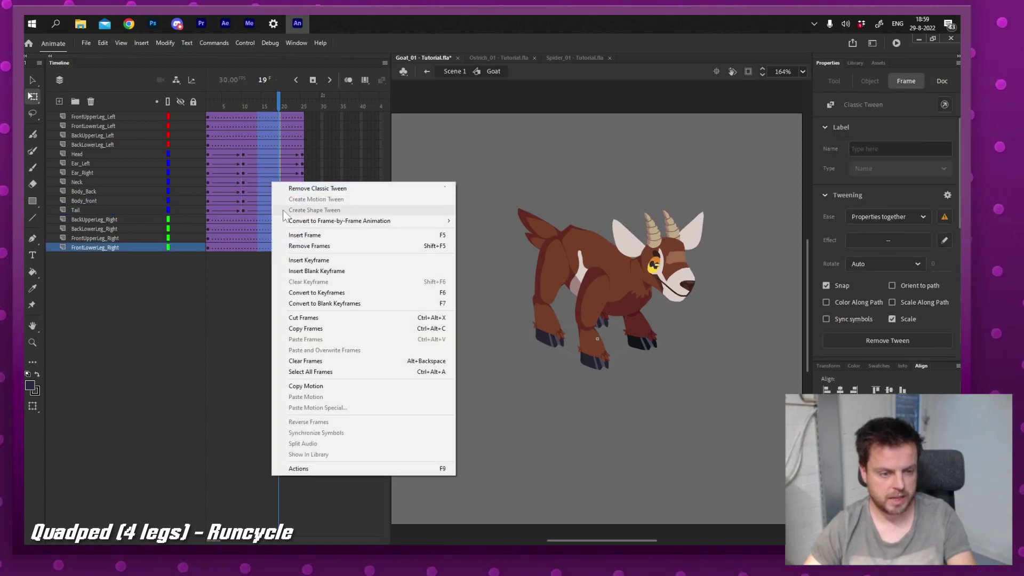
pyautogui.click(429, 245)
pyautogui.click(263, 106)
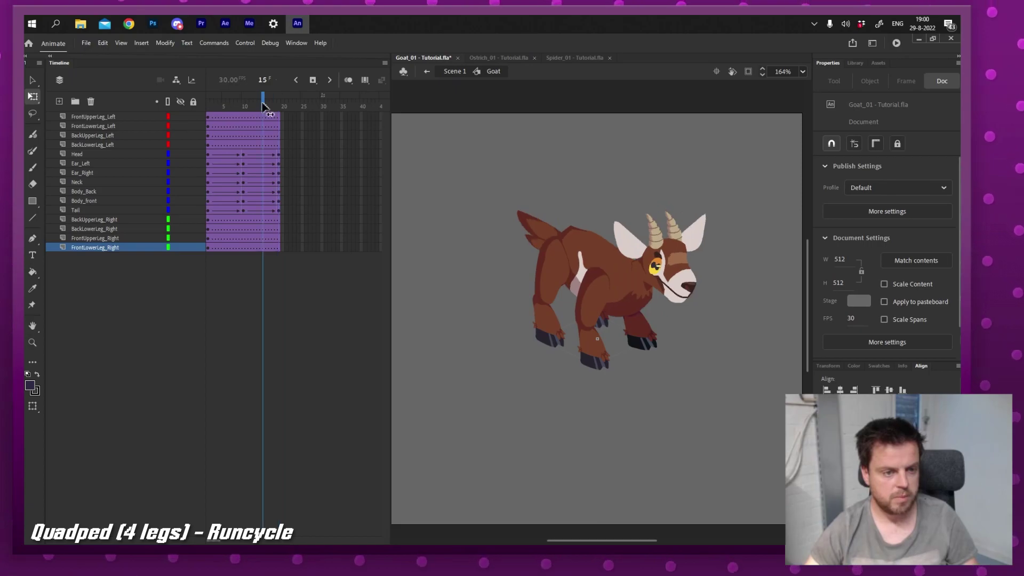
pyautogui.press('Return')
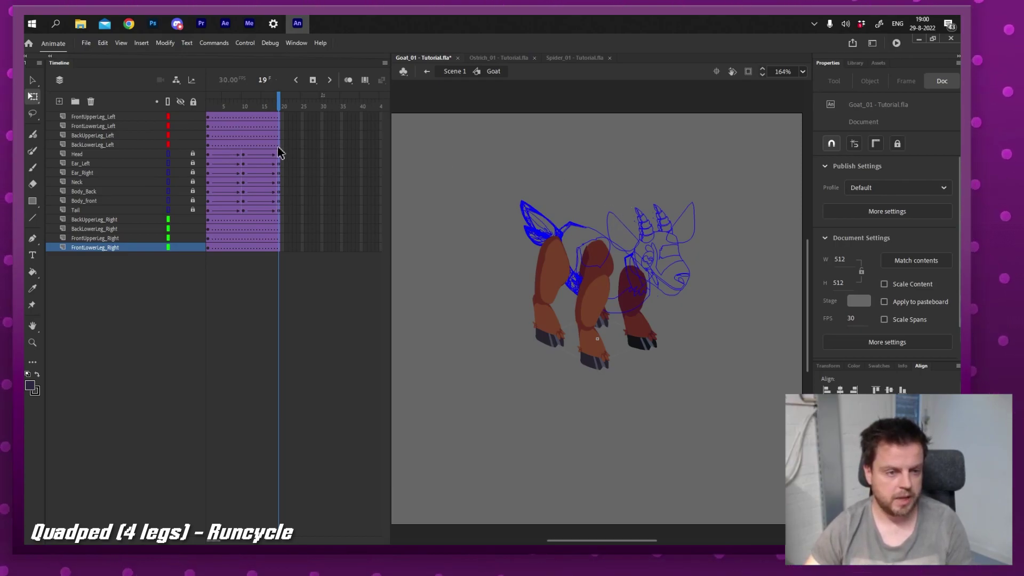
# Insert keyframes at frames 19 and 10 on all the left and right leg layers.
pyautogui.moveTo(278, 147); pyautogui.dragTo(278, 117)
pyautogui.press('F6')
pyautogui.moveTo(278, 218); pyautogui.dragTo(279, 249)
pyautogui.press('F6')
pyautogui.moveTo(243, 219); pyautogui.dragTo(241, 251)
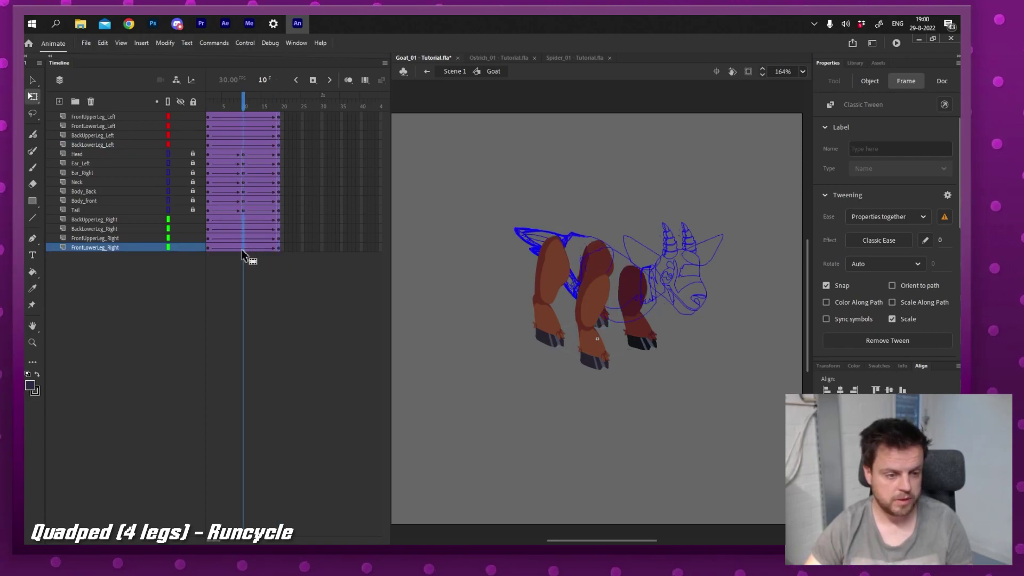
pyautogui.press('F6')
# Insert keyframes at frame 6 on all the left and right leg layers.
pyautogui.moveTo(243, 145)
pyautogui.mouseDown()
pyautogui.moveTo(242, 117)
pyautogui.moveTo(224, 134)
pyautogui.moveTo(227, 150)
pyautogui.mouseUp()
pyautogui.press('F6')
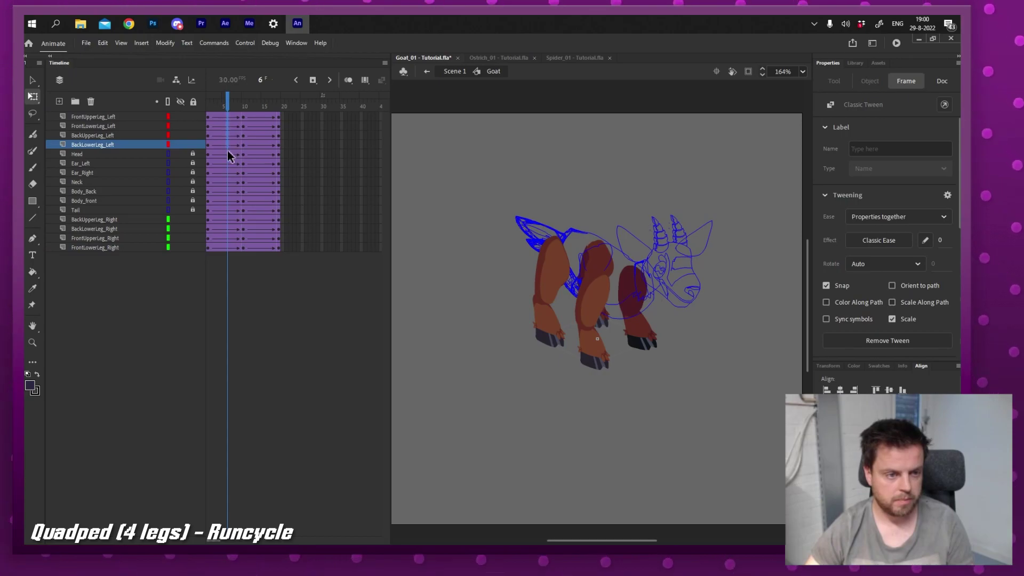
pyautogui.click(226, 245)
pyautogui.click(238, 282)
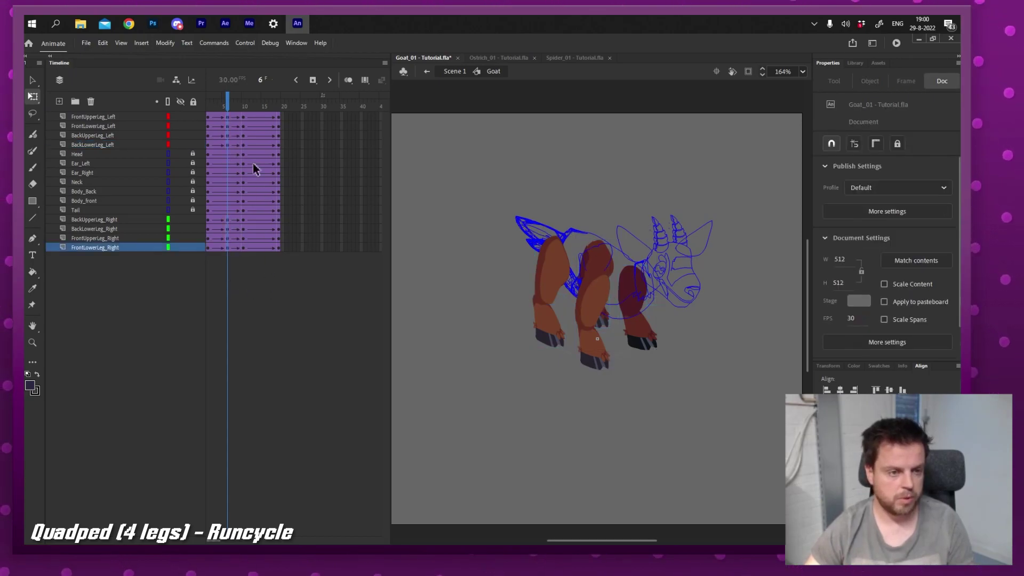
# Lengthen each half of the cycle by one frame, with leg keyframes inserted at frame 15, and play the animation.
pyautogui.press('F5')
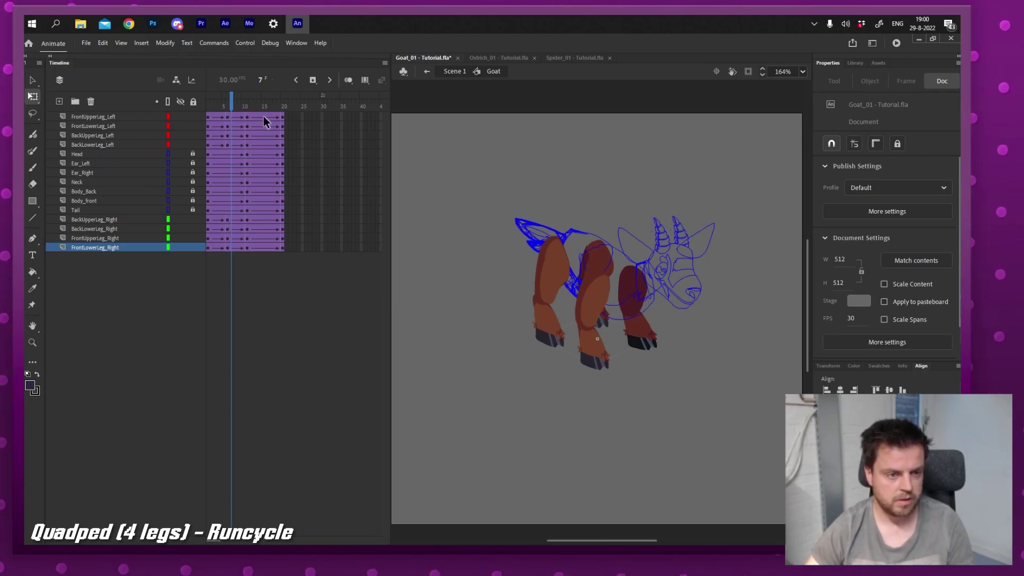
pyautogui.click(253, 98)
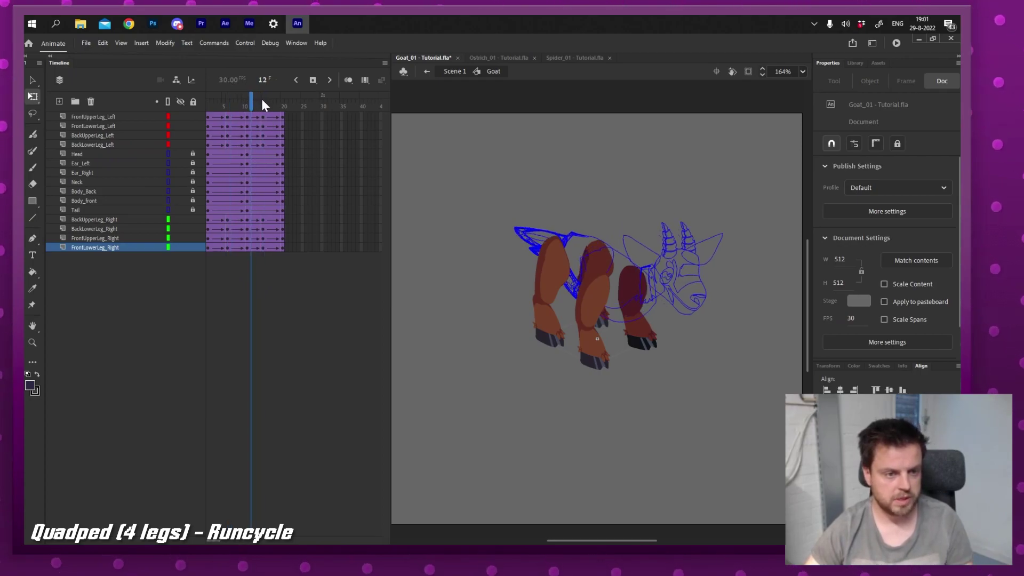
pyautogui.press('F5')
pyautogui.press('Return')
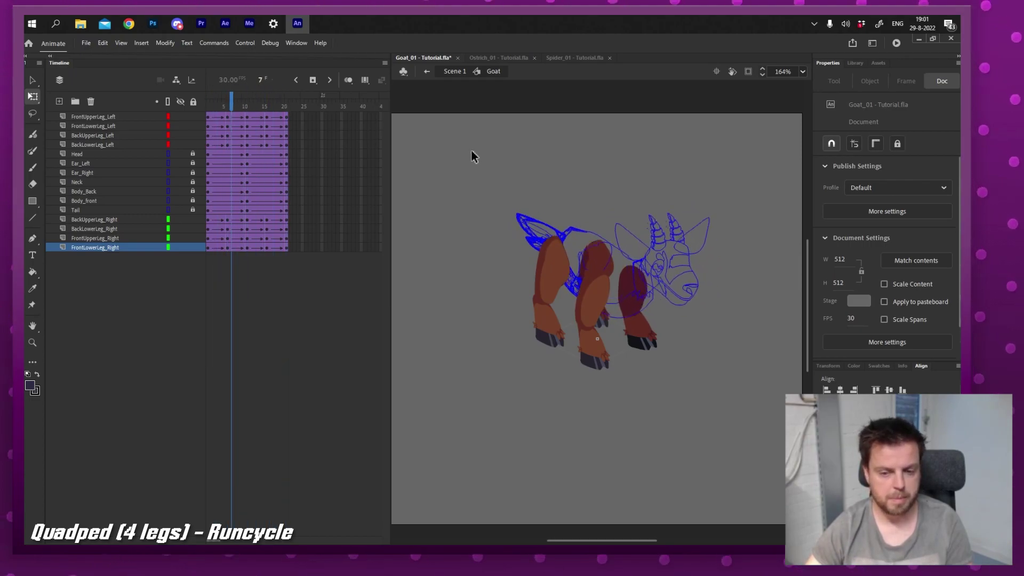
# At frame 1, rotate the right and left front legs forward into an outstretched pose.
pyautogui.click(208, 103)
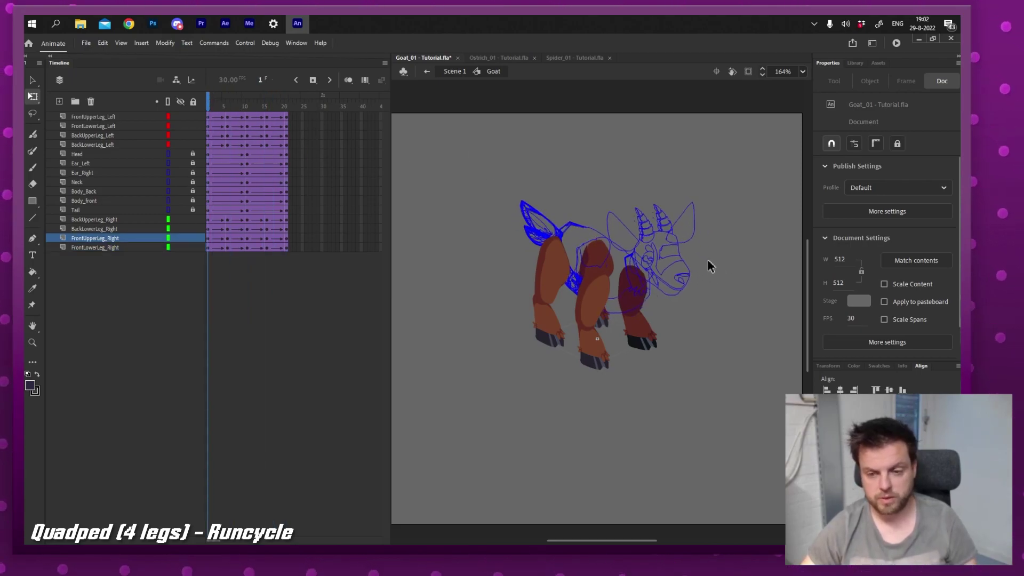
pyautogui.moveTo(715, 258); pyautogui.dragTo(635, 364)
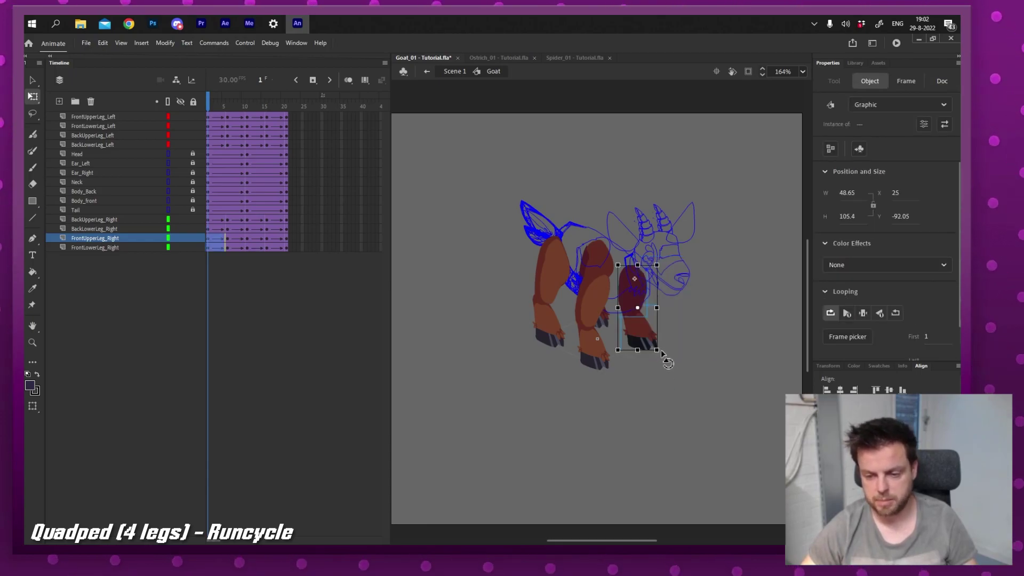
pyautogui.moveTo(661, 351); pyautogui.dragTo(678, 328)
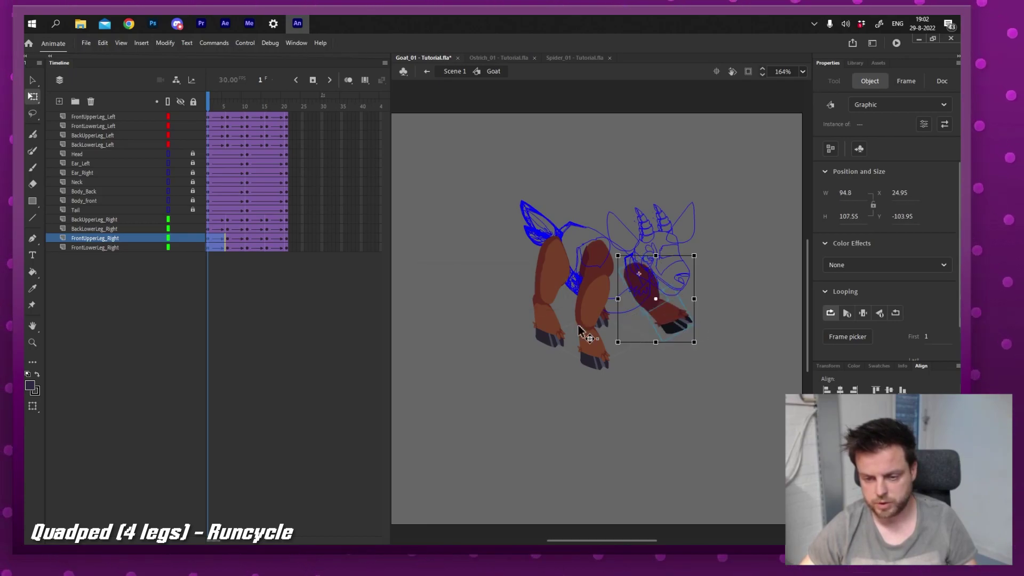
pyautogui.click(592, 299)
pyautogui.keyDown('shift'); pyautogui.click(590, 356); pyautogui.keyUp('shift')
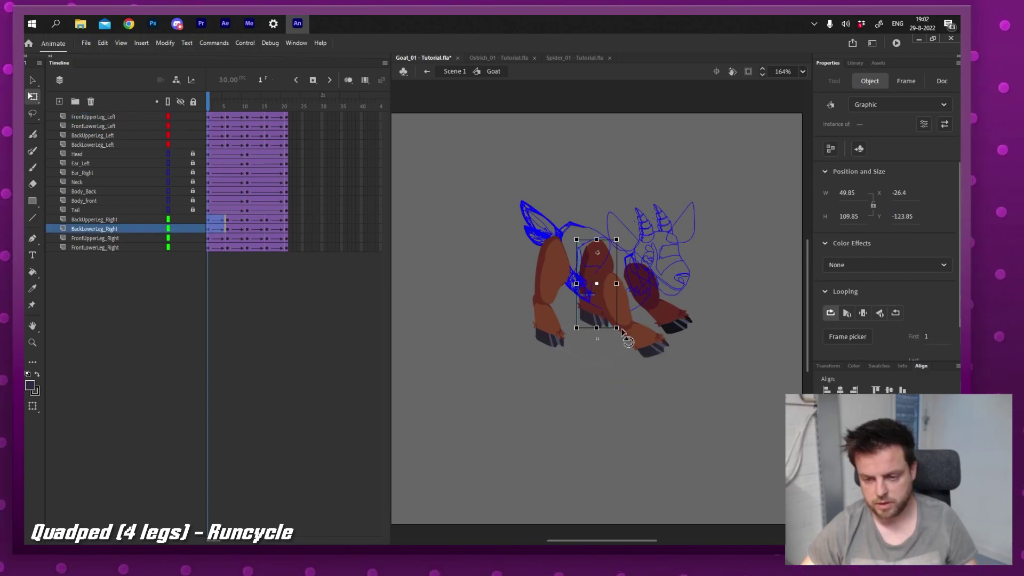
# At frame 1, rotate both back legs forward and reposition them at the hips.
pyautogui.moveTo(620, 333); pyautogui.dragTo(642, 309)
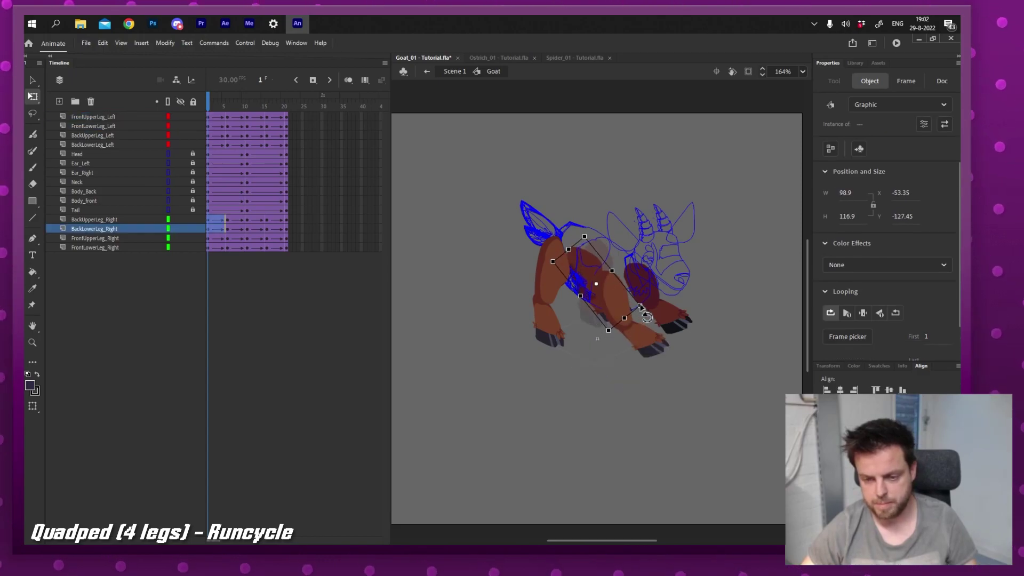
pyautogui.moveTo(590, 258); pyautogui.dragTo(601, 252)
pyautogui.moveTo(509, 246); pyautogui.dragTo(594, 329)
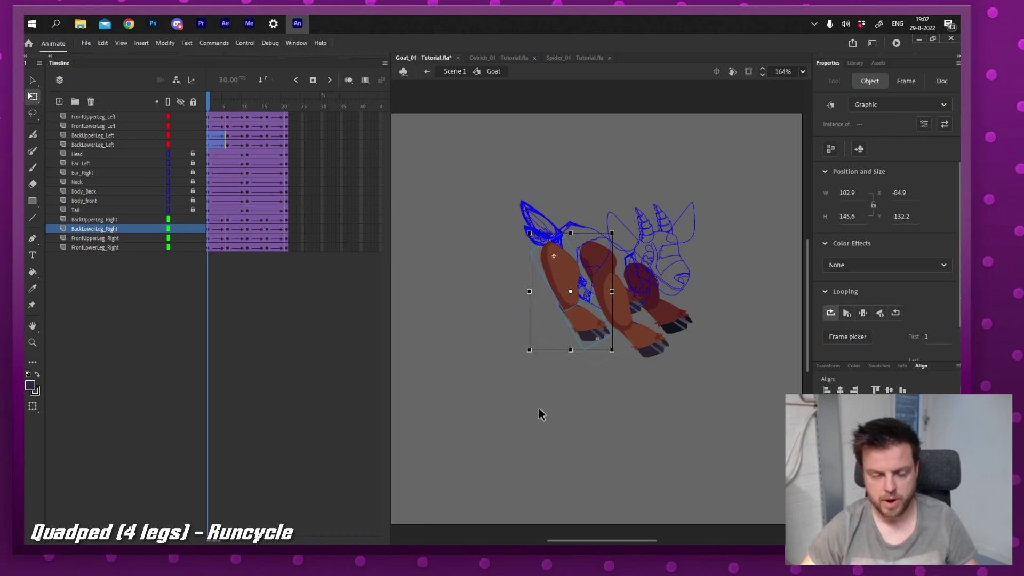
# At frame 11, rotate the right front upper leg backward and fold its lower leg back.
pyautogui.moveTo(210, 102); pyautogui.dragTo(247, 100)
pyautogui.click(337, 254)
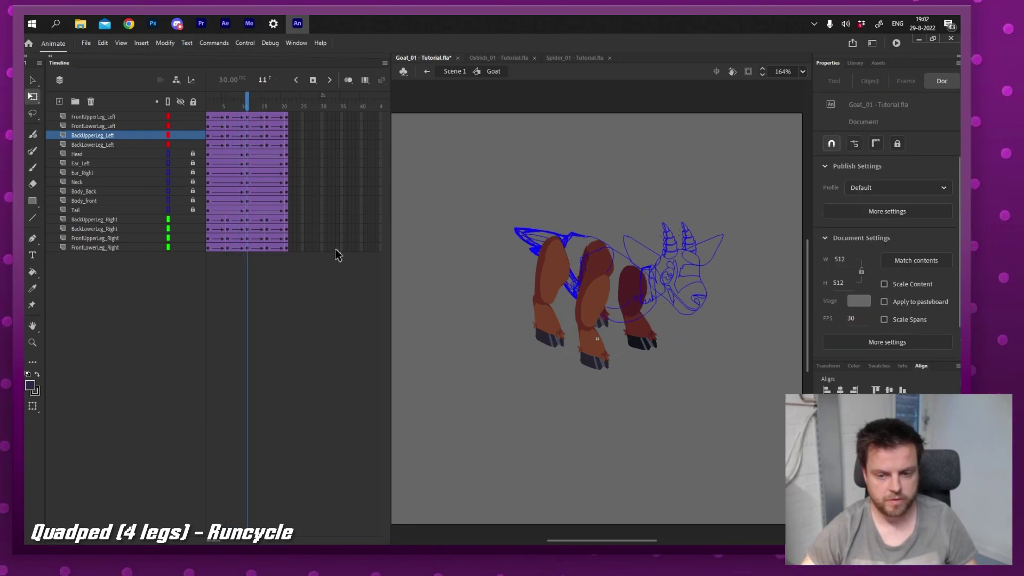
pyautogui.click(634, 305)
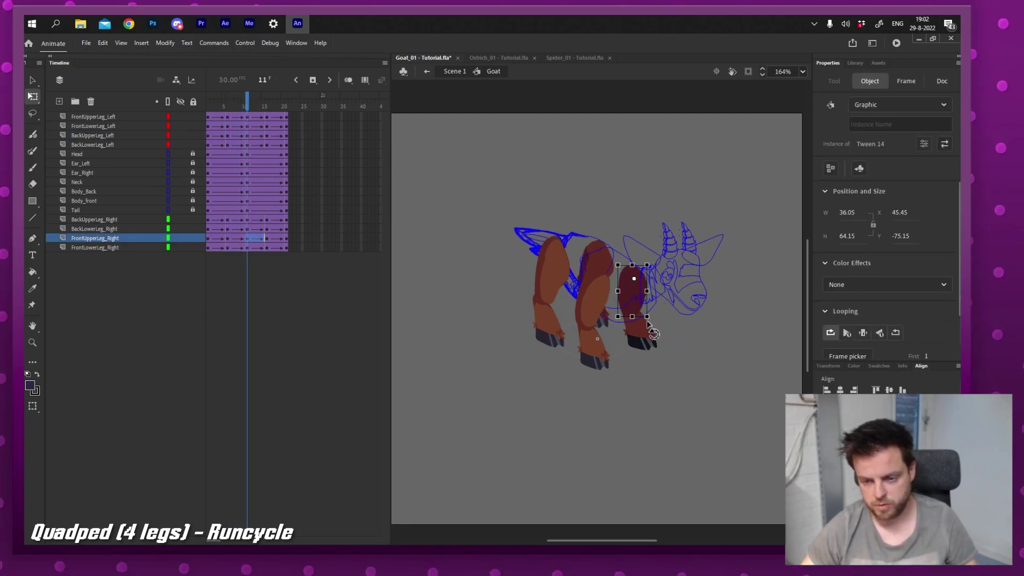
pyautogui.moveTo(647, 323); pyautogui.dragTo(633, 324)
pyautogui.click(648, 343)
pyautogui.moveTo(653, 362); pyautogui.dragTo(580, 311)
# At frame 11, rotate the right back leg and the left front leg backward, including their lower parts.
pyautogui.press('v')
pyautogui.click(590, 265)
pyautogui.click(597, 314)
pyautogui.press('q')
pyautogui.press('v')
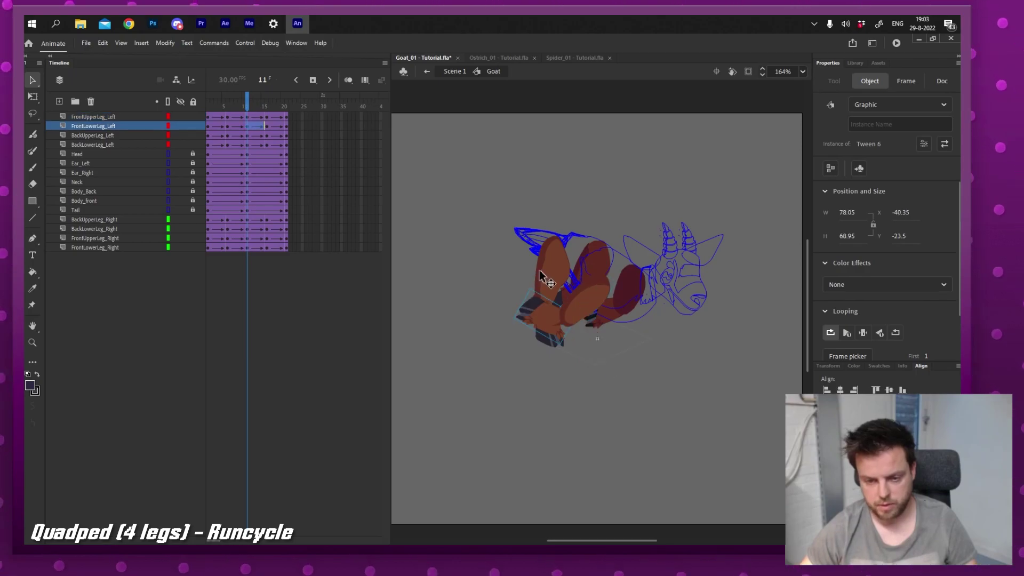
# At frame 11, rotate the left back upper leg backward and attach its lower leg stretched out behind it.
pyautogui.click(548, 281)
pyautogui.press('q')
pyautogui.moveTo(578, 315); pyautogui.dragTo(541, 320)
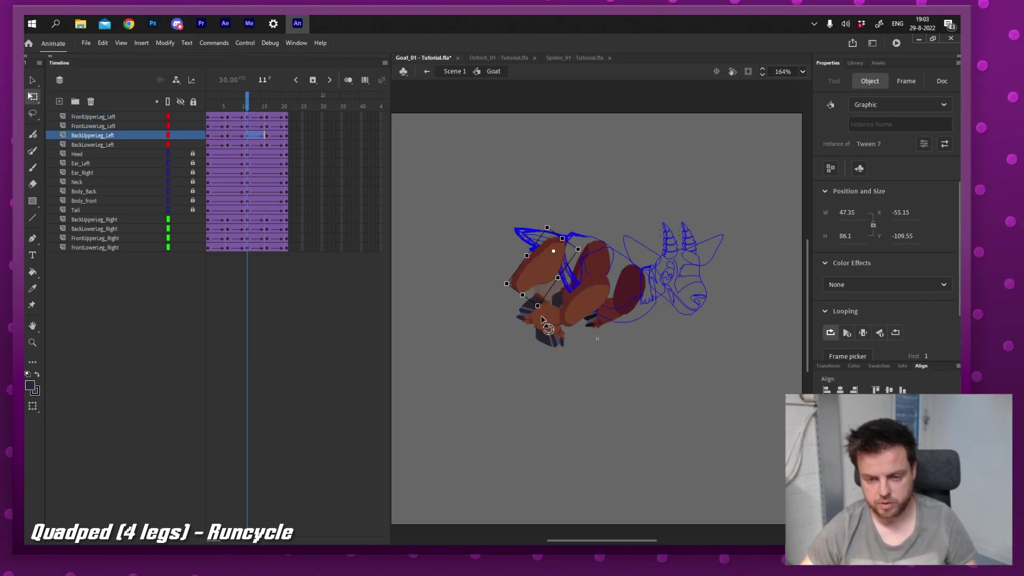
pyautogui.press('v')
pyautogui.moveTo(558, 265); pyautogui.dragTo(561, 267)
pyautogui.click(547, 327)
pyautogui.press('q')
pyautogui.moveTo(559, 348); pyautogui.dragTo(501, 312)
pyautogui.press('v')
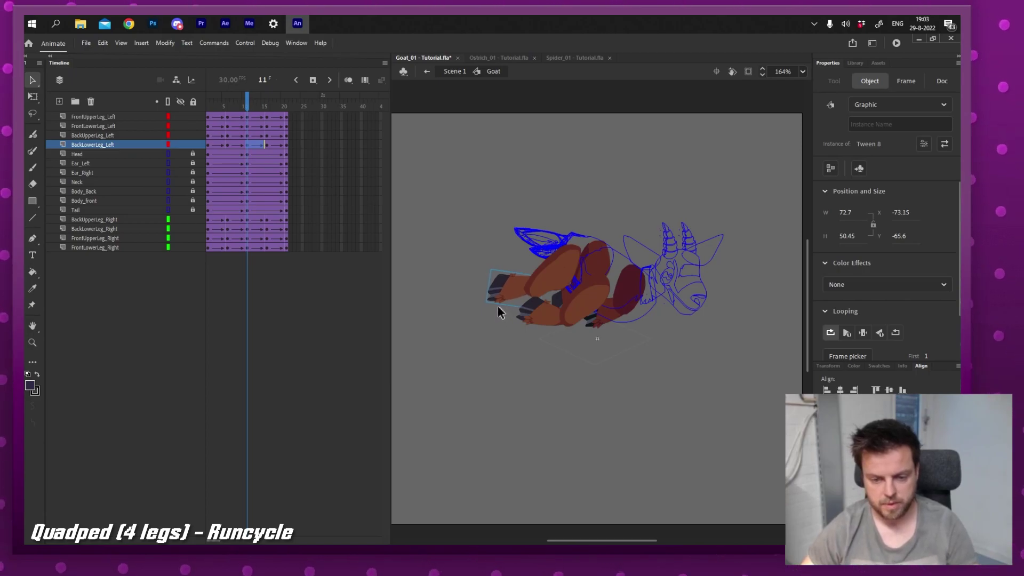
# At frame 16, rotate the left front upper leg forward and bend its lower leg back beneath the knee.
pyautogui.moveTo(263, 107)
pyautogui.mouseDown()
pyautogui.moveTo(217, 104)
pyautogui.moveTo(265, 114)
pyautogui.mouseUp()
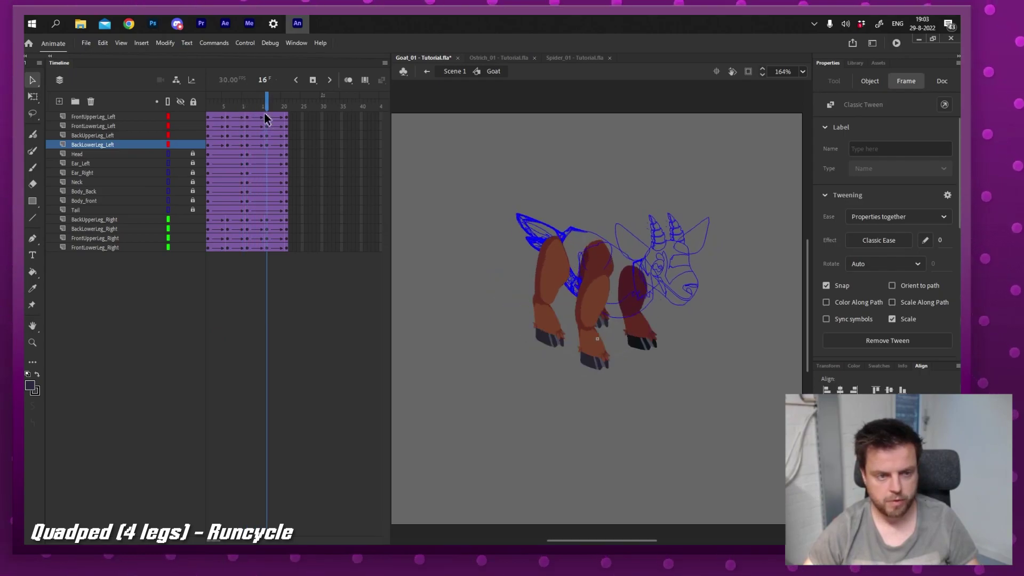
pyautogui.click(598, 305)
pyautogui.moveTo(605, 337); pyautogui.dragTo(614, 314)
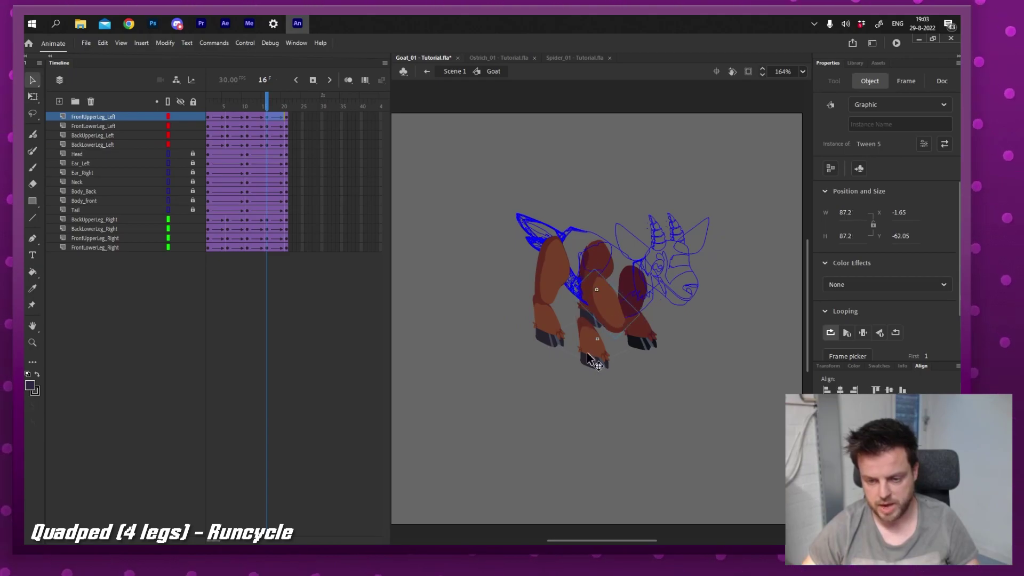
pyautogui.moveTo(588, 354)
pyautogui.mouseDown()
pyautogui.moveTo(609, 349)
pyautogui.moveTo(599, 373)
pyautogui.moveTo(603, 354)
pyautogui.mouseUp()
pyautogui.press('q')
pyautogui.press('v')
# At frame 16, rotate the right front upper leg forward and fold its lower leg back.
pyautogui.click(634, 293)
pyautogui.press('q')
pyautogui.moveTo(651, 323); pyautogui.dragTo(634, 341)
pyautogui.press('v')
pyautogui.press('q')
# At frame 16, bend the right back lower leg backward and swing the left back leg forward.
pyautogui.press('v')
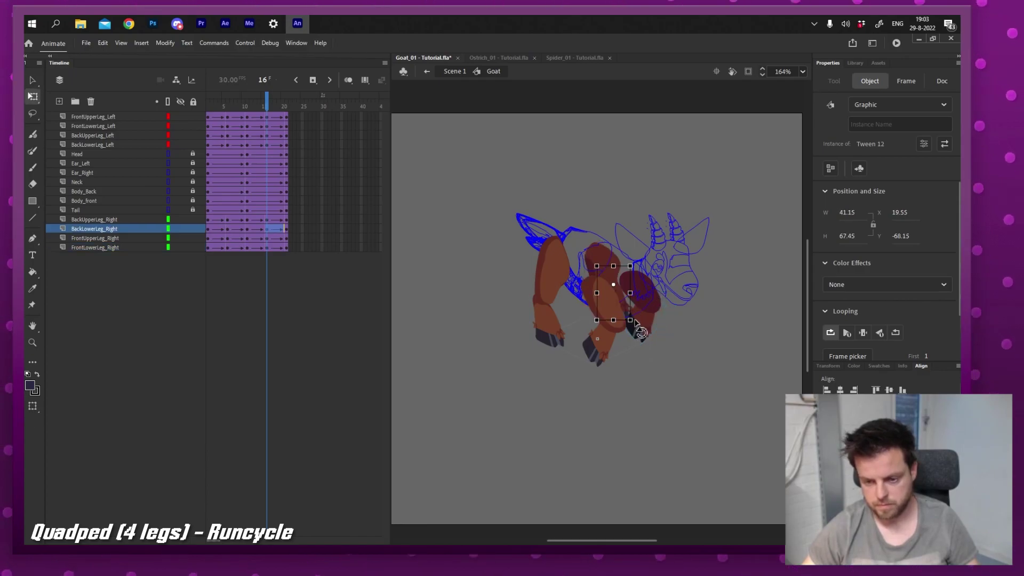
pyautogui.moveTo(634, 323); pyautogui.dragTo(597, 290)
pyautogui.press('v')
pyautogui.click(560, 285)
pyautogui.press('q')
pyautogui.press('v')
pyautogui.moveTo(545, 330); pyautogui.dragTo(577, 328)
pyautogui.press('q')
pyautogui.press('v')
# Copy the leg keyframes from frame 1 to frame 21 on all leg layers and play the animation.
pyautogui.click(285, 104)
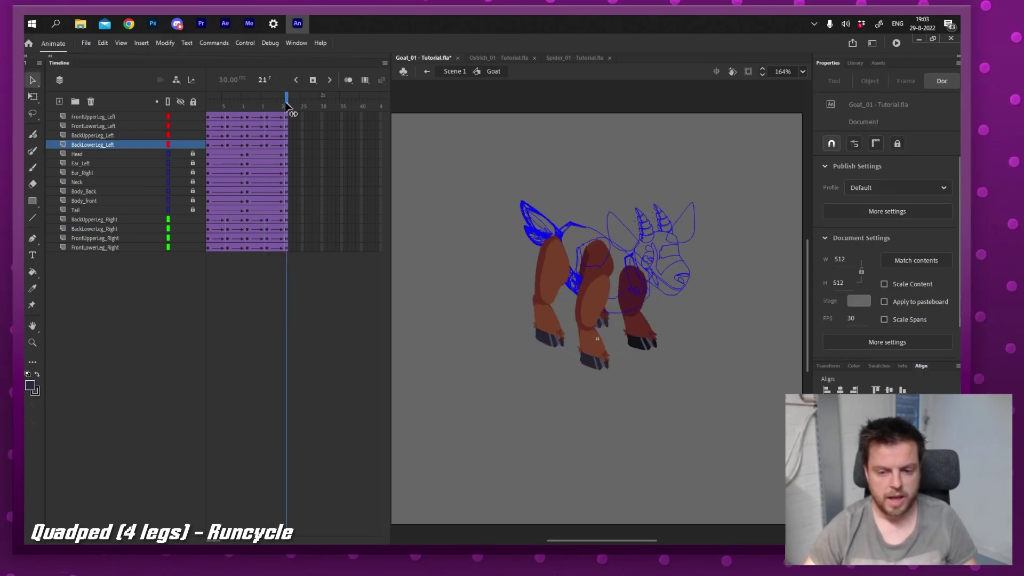
pyautogui.click(208, 107)
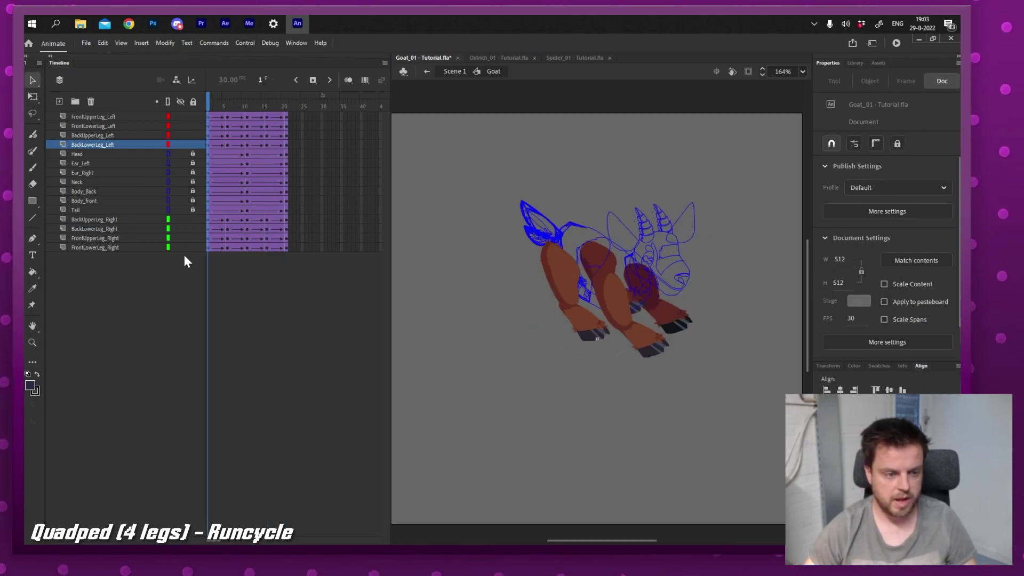
pyautogui.click(208, 247)
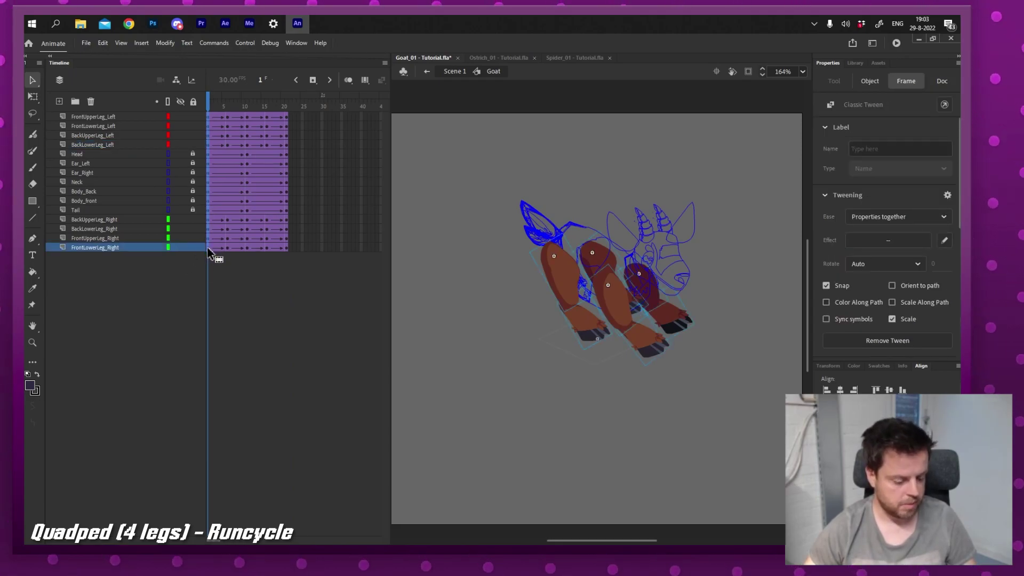
pyautogui.moveTo(207, 247); pyautogui.dragTo(291, 246)
pyautogui.click(348, 351)
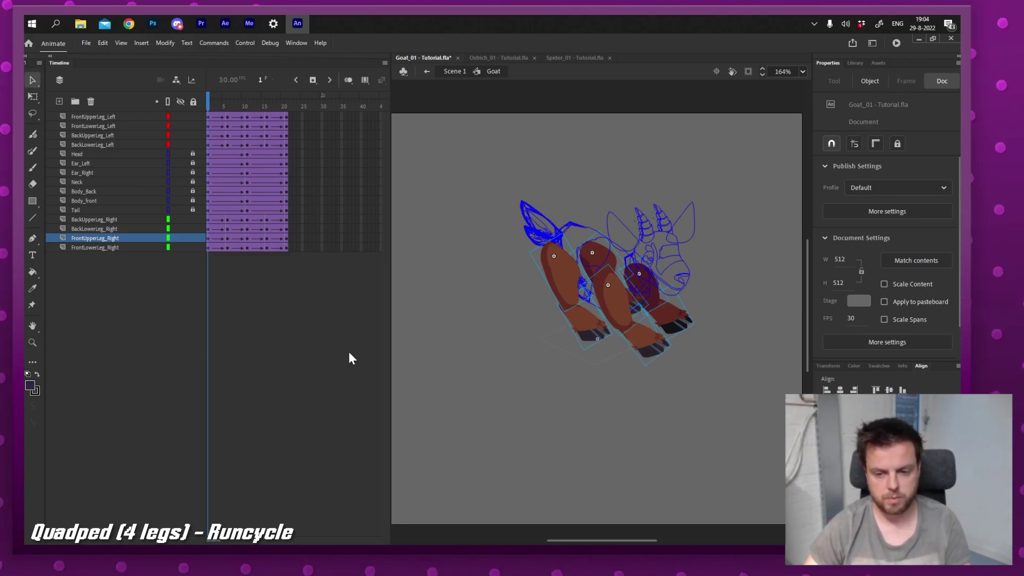
pyautogui.press('Return')
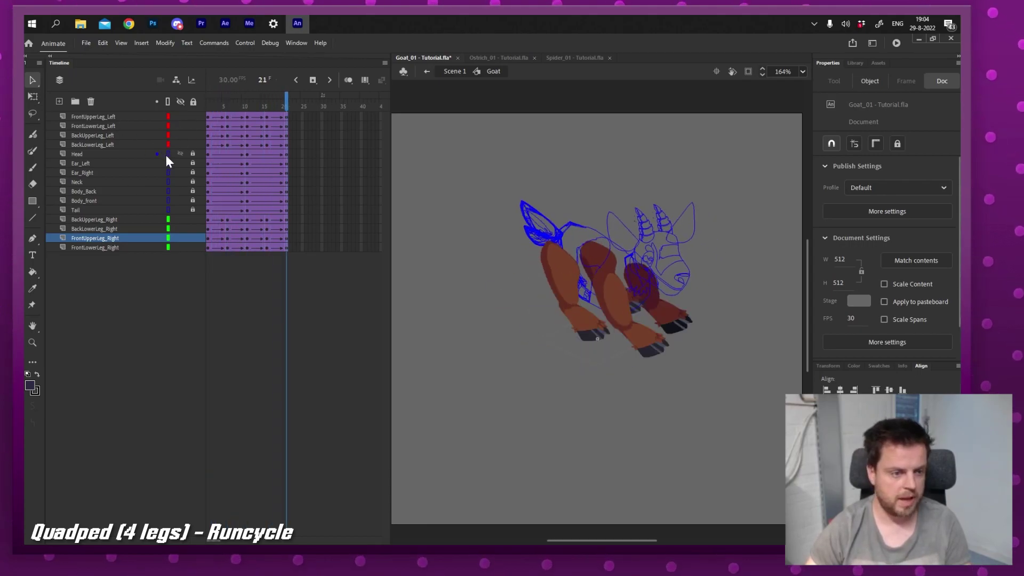
# Turn off outline display for the Head through Tail layers and play the full animation.
pyautogui.hotkey('ctrl', 'a')
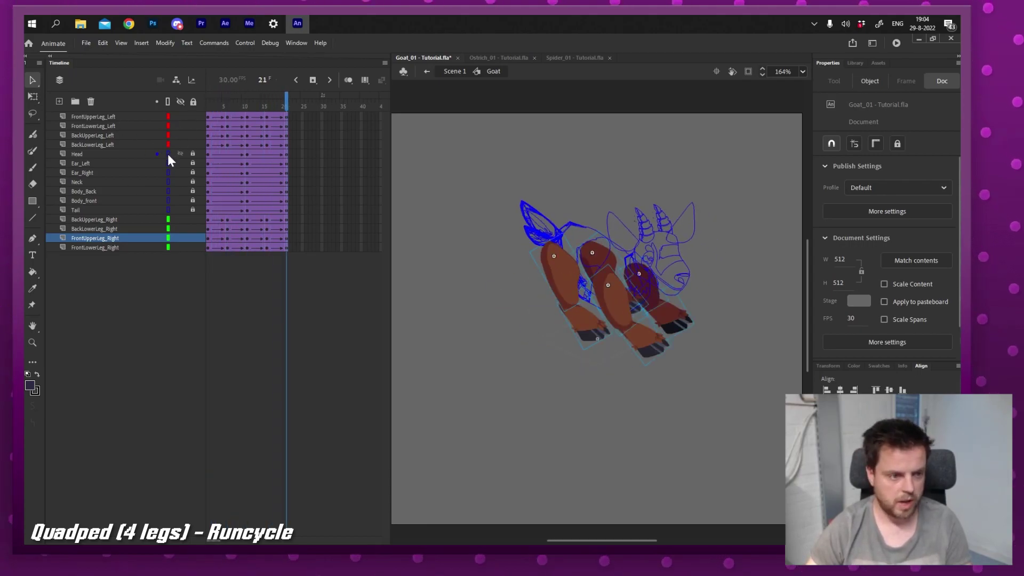
pyautogui.press('Return')
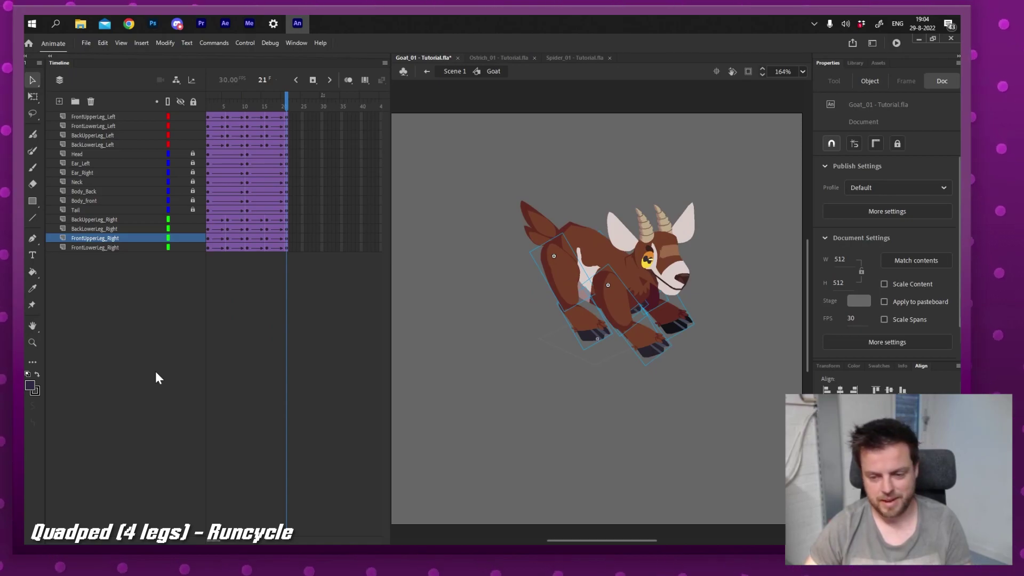
pyautogui.click(456, 320)
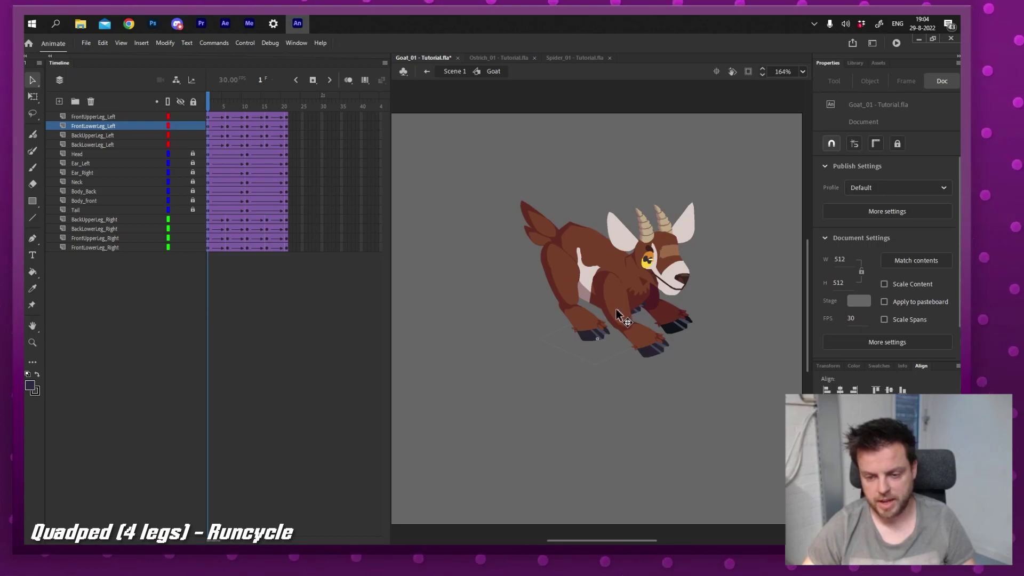
# Shift all frames of the FrontUpperLeg_Right and FrontLowerLeg_Right layers five frames later.
pyautogui.click(615, 311)
pyautogui.keyDown('shift'); pyautogui.click(642, 356); pyautogui.keyUp('shift')
pyautogui.click(661, 311)
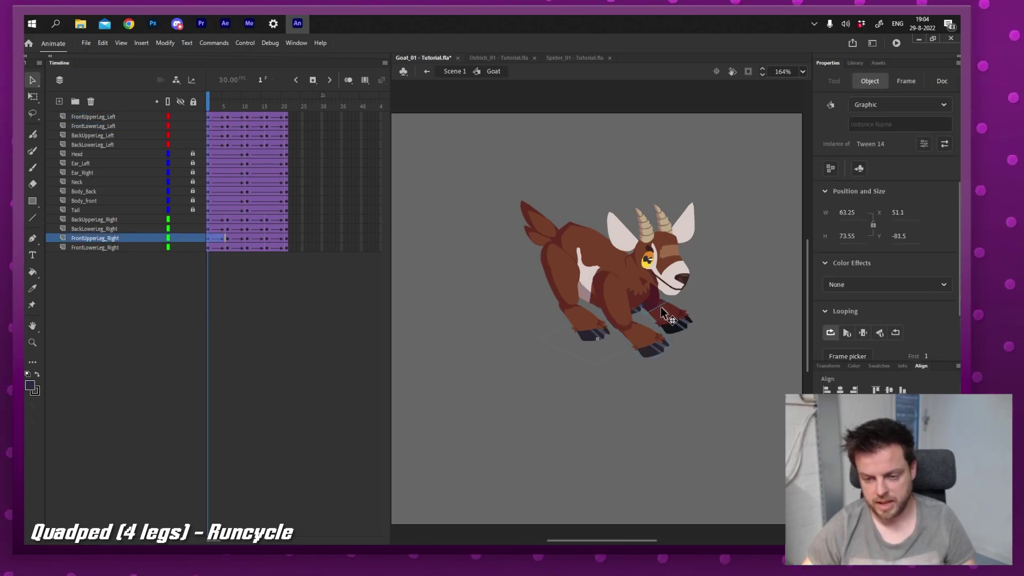
pyautogui.click(661, 327)
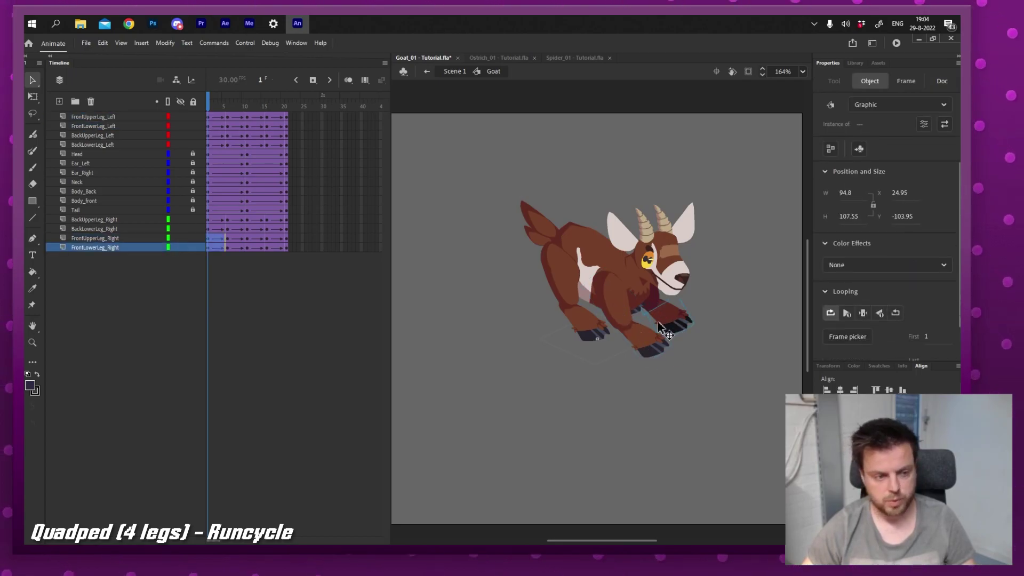
pyautogui.keyDown('shift'); pyautogui.click(126, 238); pyautogui.keyUp('shift')
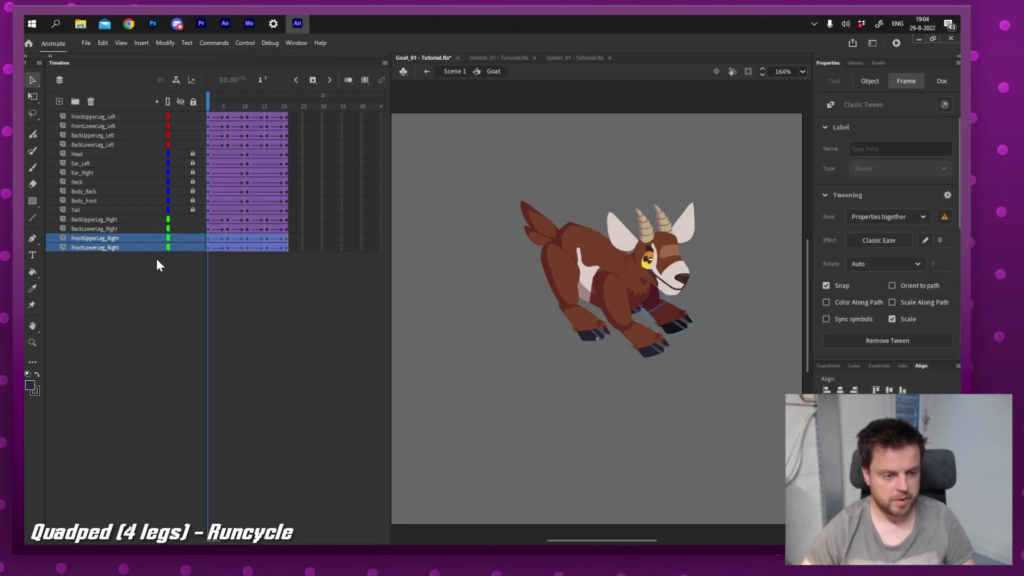
pyautogui.moveTo(209, 236); pyautogui.dragTo(229, 238)
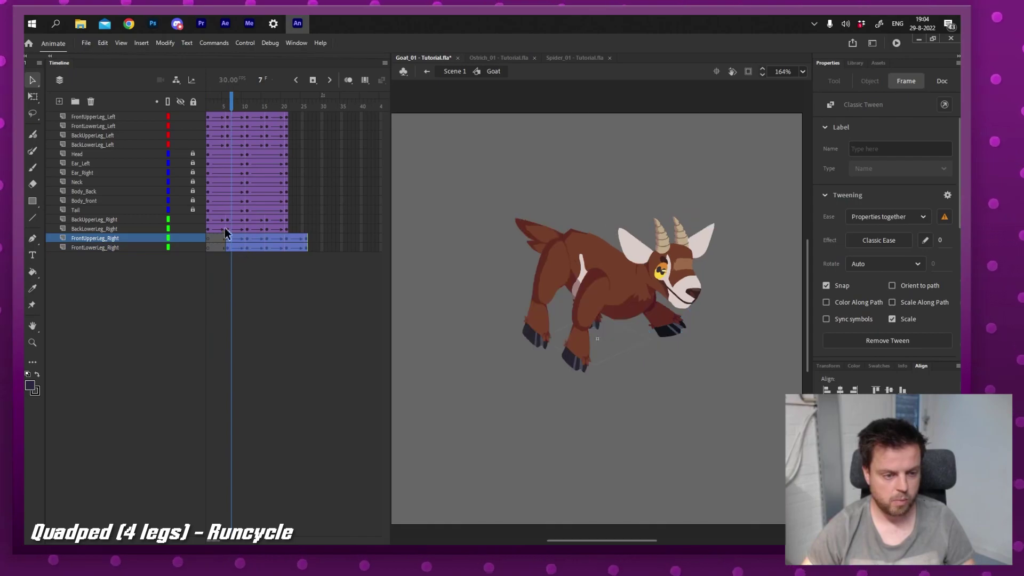
# Copy the right front leg's frames 21 to 26 to the timeline start and remove its frames beyond frame 21.
pyautogui.click(281, 270)
pyautogui.moveTo(305, 238); pyautogui.dragTo(287, 247)
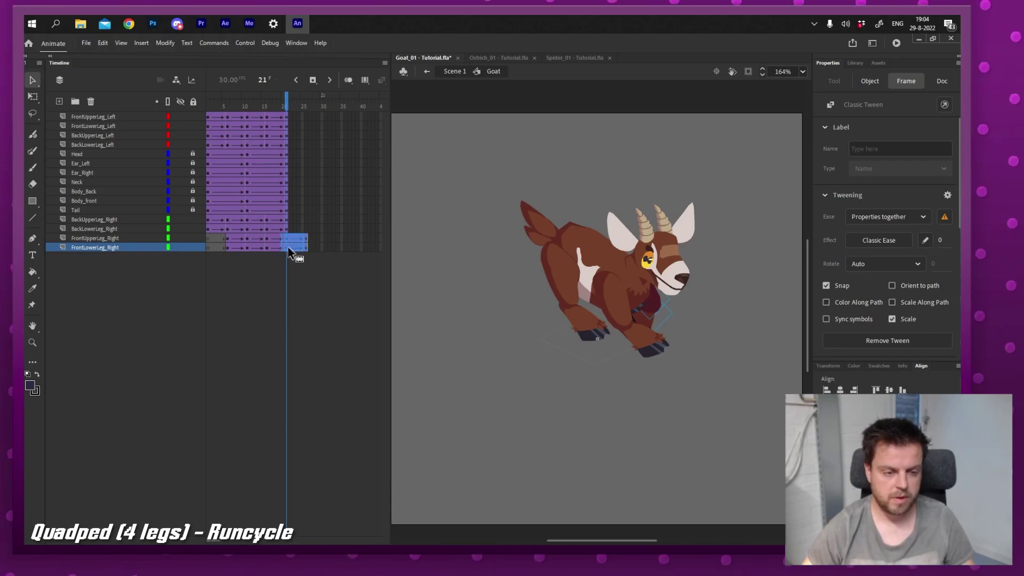
pyautogui.moveTo(288, 252)
pyautogui.mouseDown()
pyautogui.moveTo(210, 250)
pyautogui.moveTo(306, 248)
pyautogui.mouseUp()
pyautogui.rightClick(299, 245)
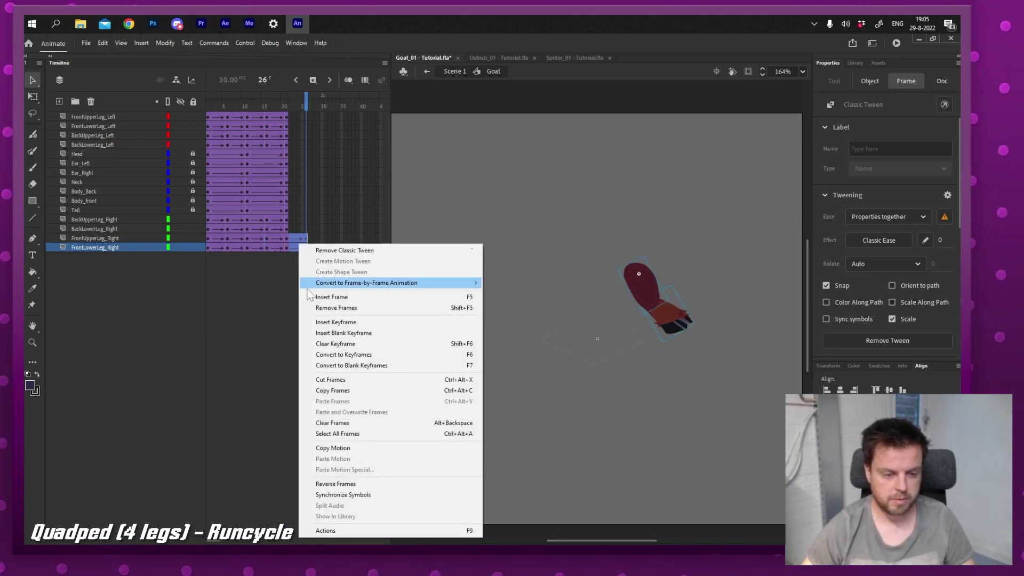
pyautogui.click(336, 308)
pyautogui.click(207, 107)
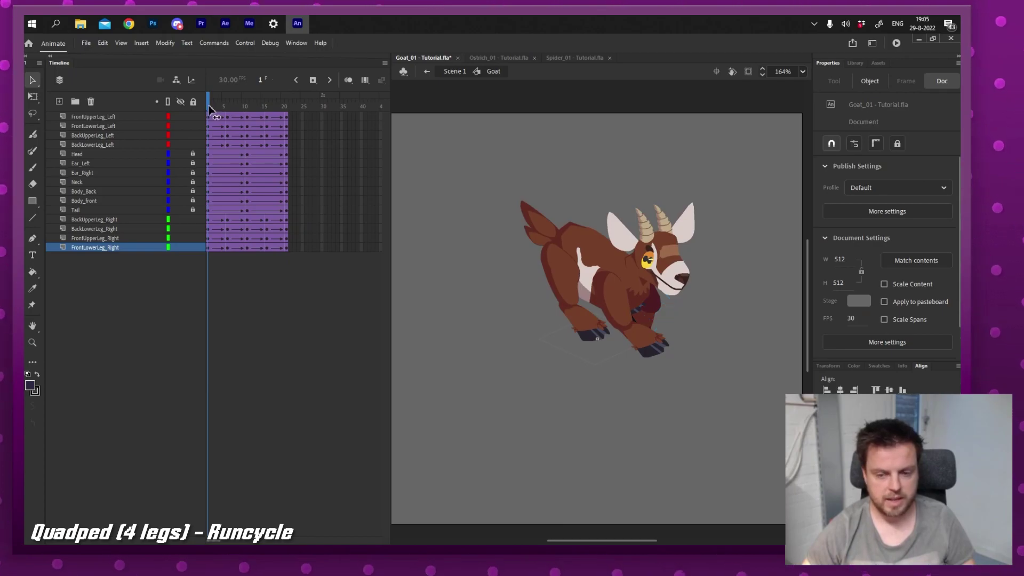
pyautogui.moveTo(209, 106); pyautogui.dragTo(187, 109)
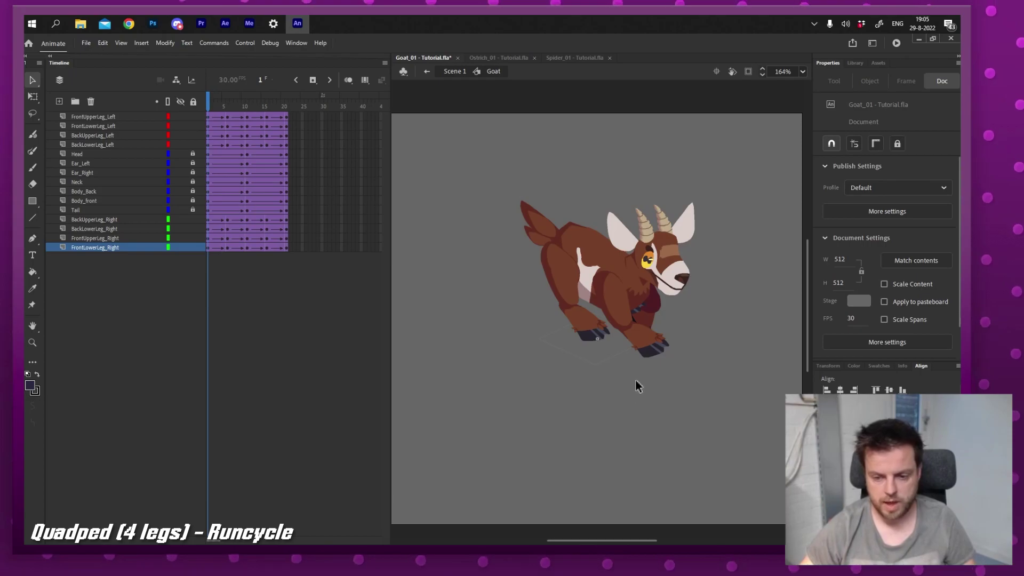
# Shift all frames of the BackUpperLeg_Left and BackLowerLeg_Left layers ten frames later.
pyautogui.click(563, 280)
pyautogui.keyDown('shift'); pyautogui.click(581, 320); pyautogui.keyUp('shift')
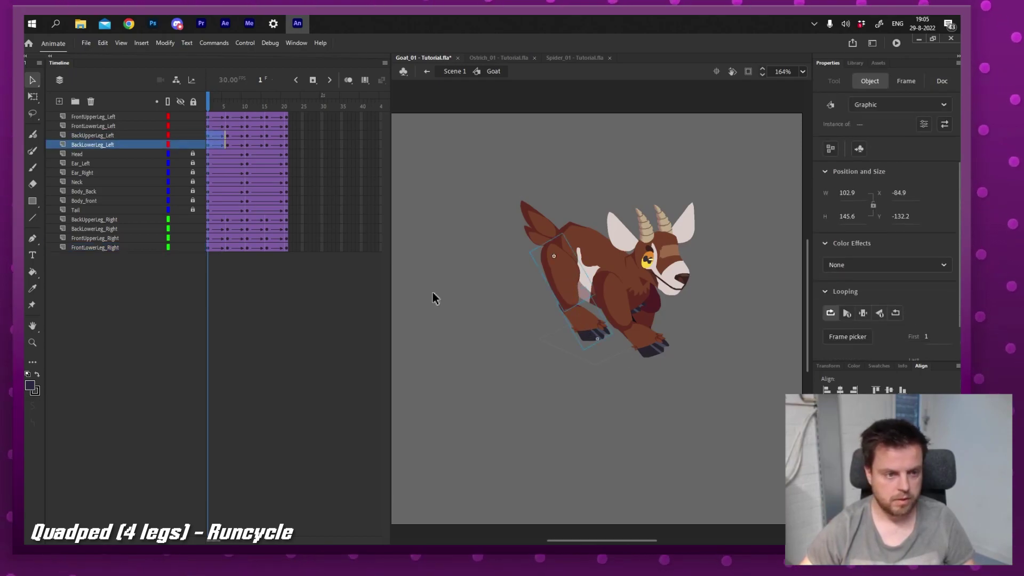
pyautogui.click(129, 136)
pyautogui.keyDown('shift'); pyautogui.click(128, 145); pyautogui.keyUp('shift')
pyautogui.moveTo(208, 137); pyautogui.dragTo(247, 136)
# Wrap the left back leg's overhanging frames around to the start and remove its frames 22 to 31.
pyautogui.moveTo(324, 134); pyautogui.dragTo(329, 155)
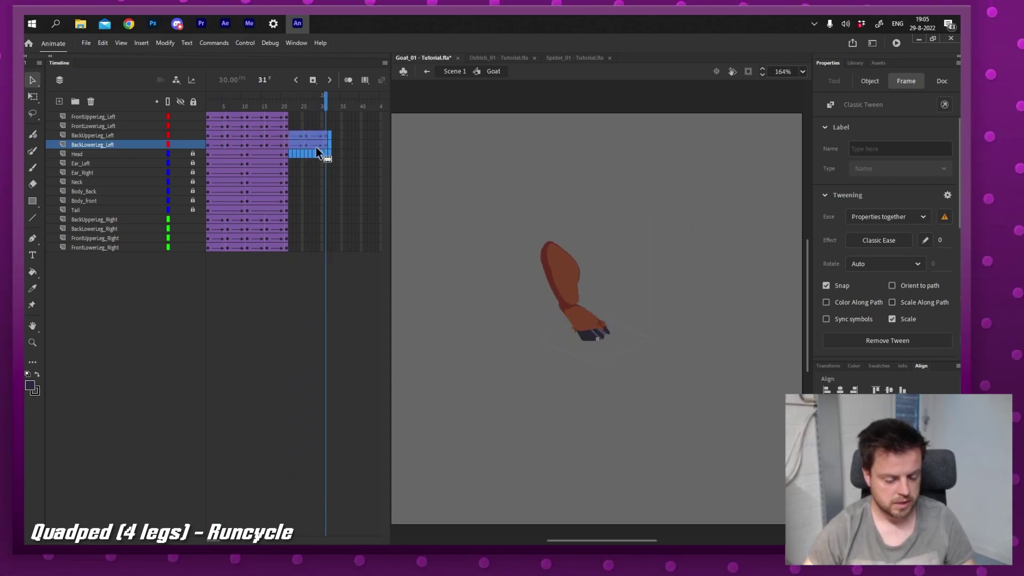
pyautogui.moveTo(231, 100); pyautogui.dragTo(206, 121)
pyautogui.hotkey('shift', 'F5')
# Shift all frames of the BackUpperLeg_Right and BackLowerLeg_Right layers 15 frames later, starting at frame 16.
pyautogui.click(140, 219)
pyautogui.click(136, 260)
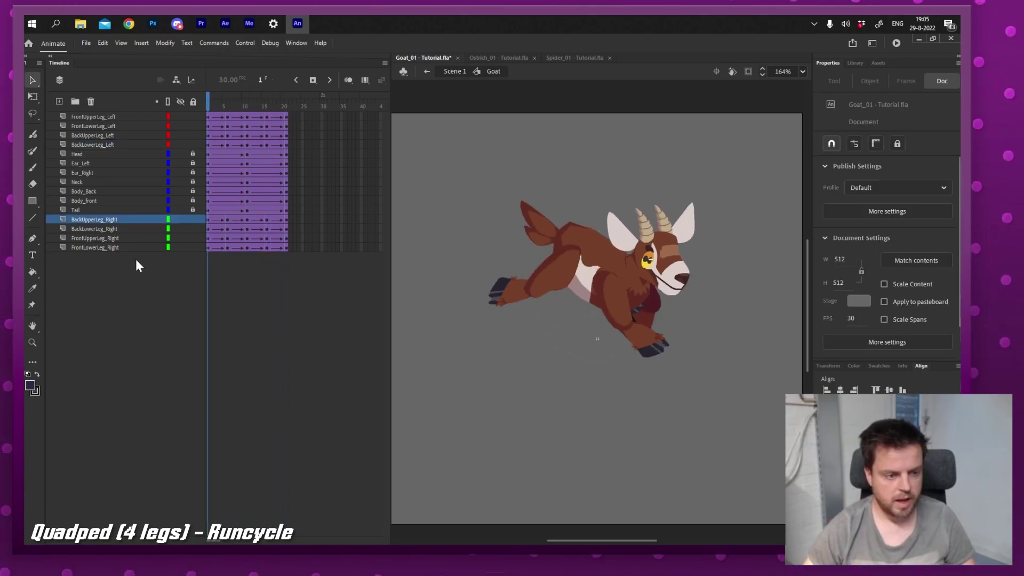
pyautogui.click(133, 219)
pyautogui.keyDown('shift'); pyautogui.click(133, 228); pyautogui.keyUp('shift')
pyautogui.moveTo(217, 231); pyautogui.dragTo(268, 226)
pyautogui.click(336, 274)
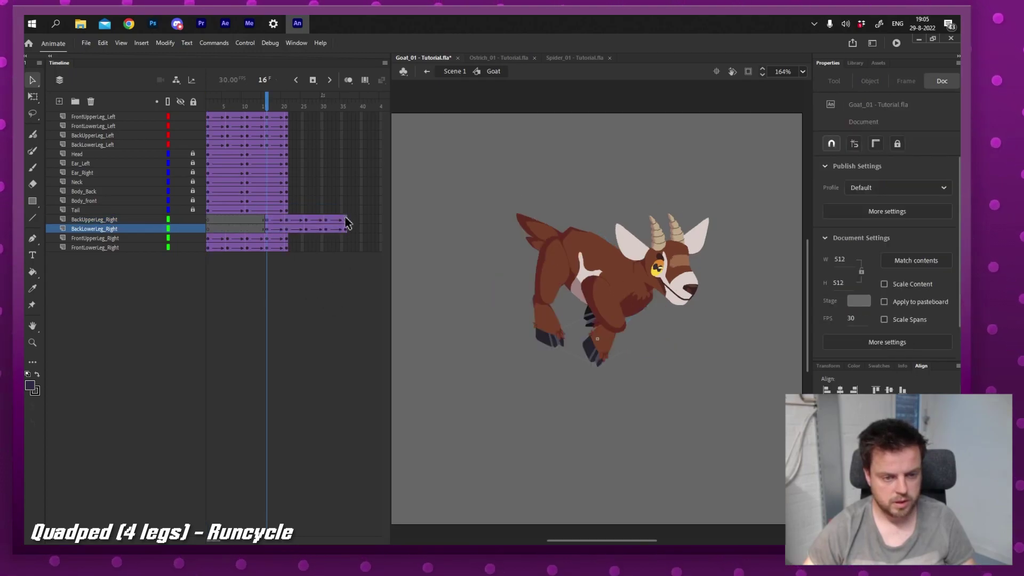
# Wrap the right back leg's overhanging frames to the start, remove those beyond frame 21, and play the animation.
pyautogui.moveTo(347, 223); pyautogui.dragTo(219, 230)
pyautogui.moveTo(291, 219); pyautogui.dragTo(347, 238)
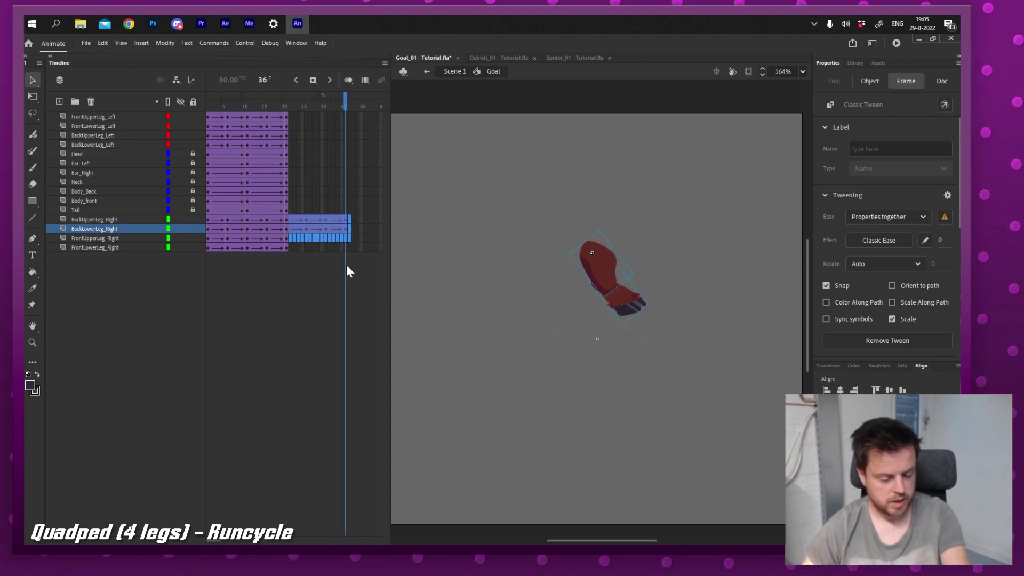
pyautogui.hotkey('shift', 'F5')
pyautogui.click(347, 265)
pyautogui.press('Return')
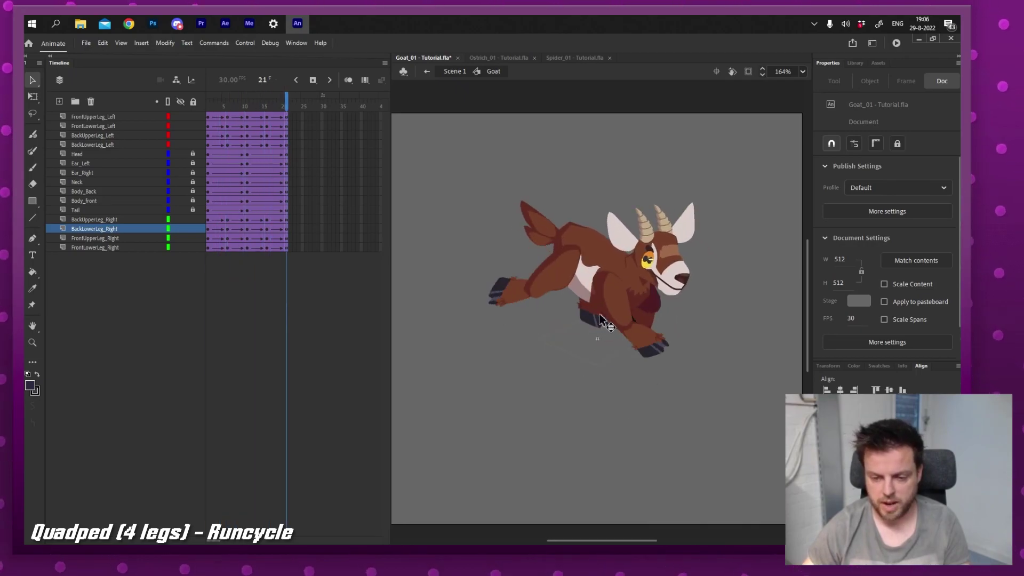
pyautogui.press('Return')
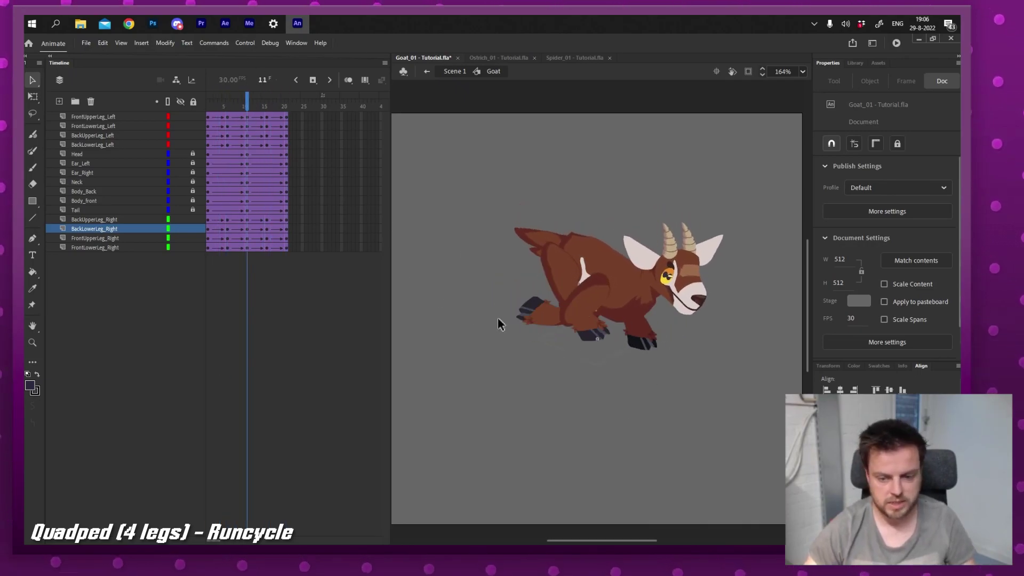
# Rotate the right back leg parts to refine their pose and test the movie.
pyautogui.click(575, 307)
pyautogui.press('q')
pyautogui.moveTo(596, 340); pyautogui.dragTo(556, 325)
pyautogui.press('v')
pyautogui.click(596, 329)
pyautogui.press('q')
pyautogui.press('v')
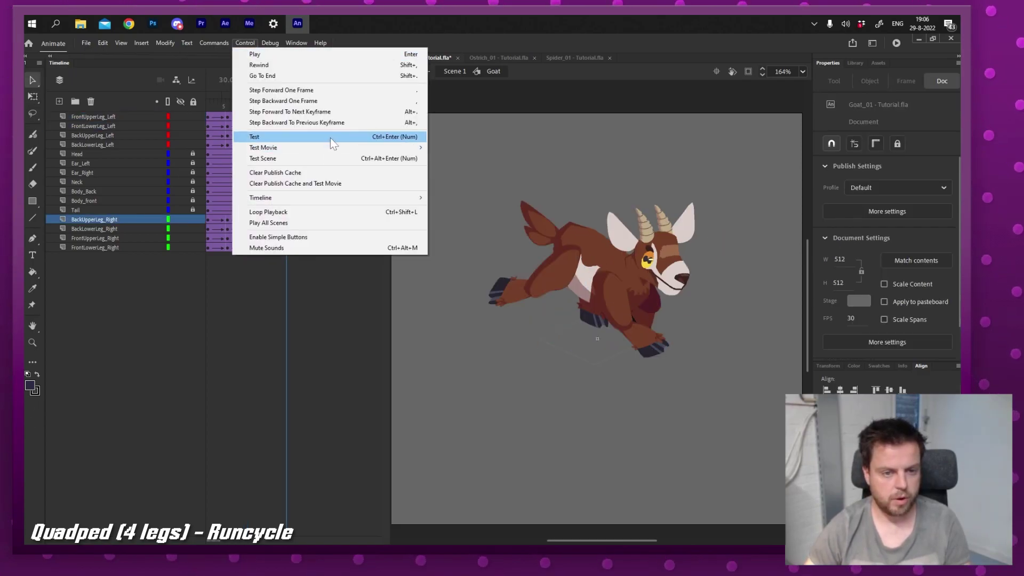
pyautogui.click(330, 138)
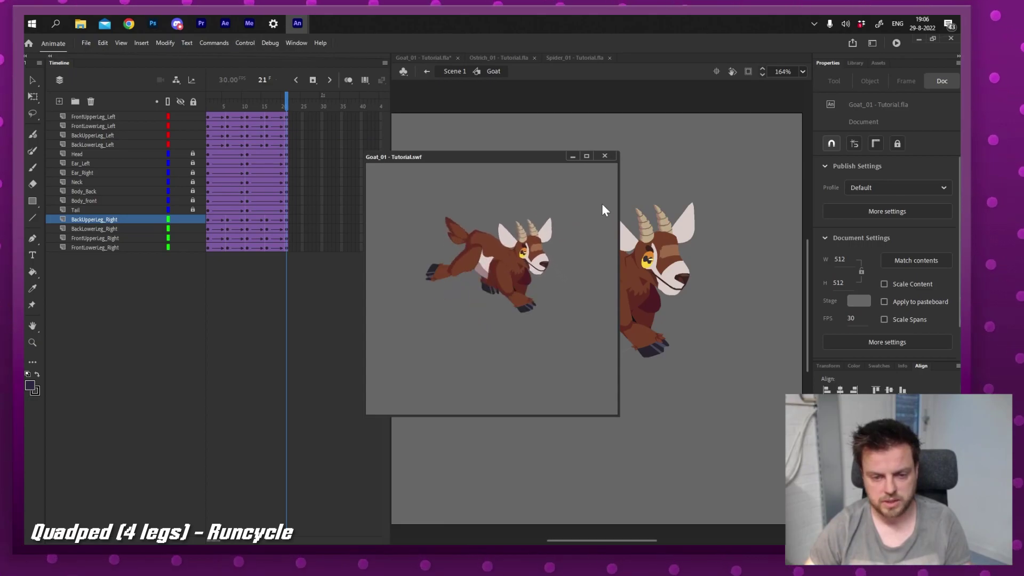
pyautogui.click(604, 156)
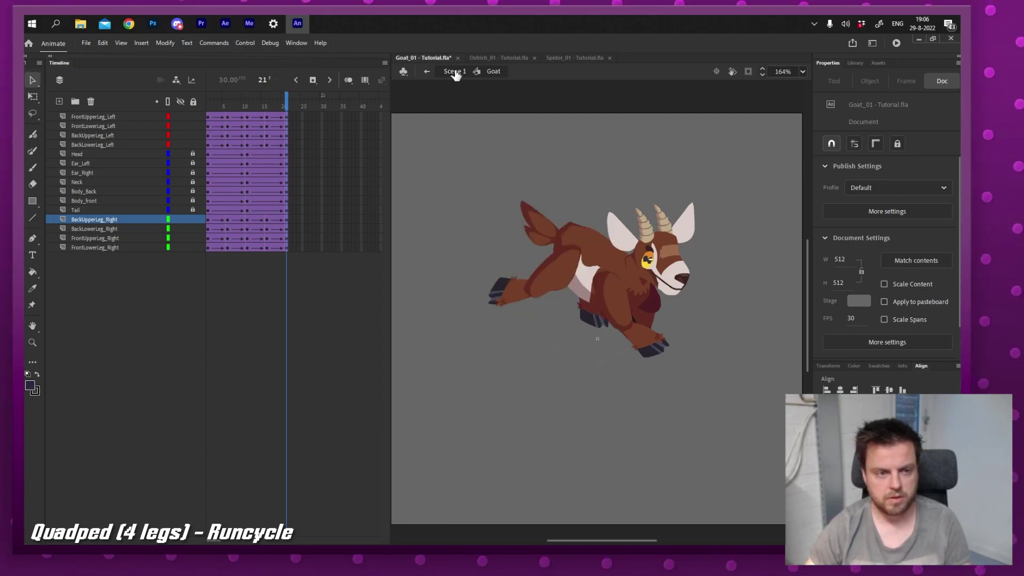
# Return to Scene 1 and remove frames 22 to 30 from the Goat__TBS and Tile layers.
pyautogui.click(454, 72)
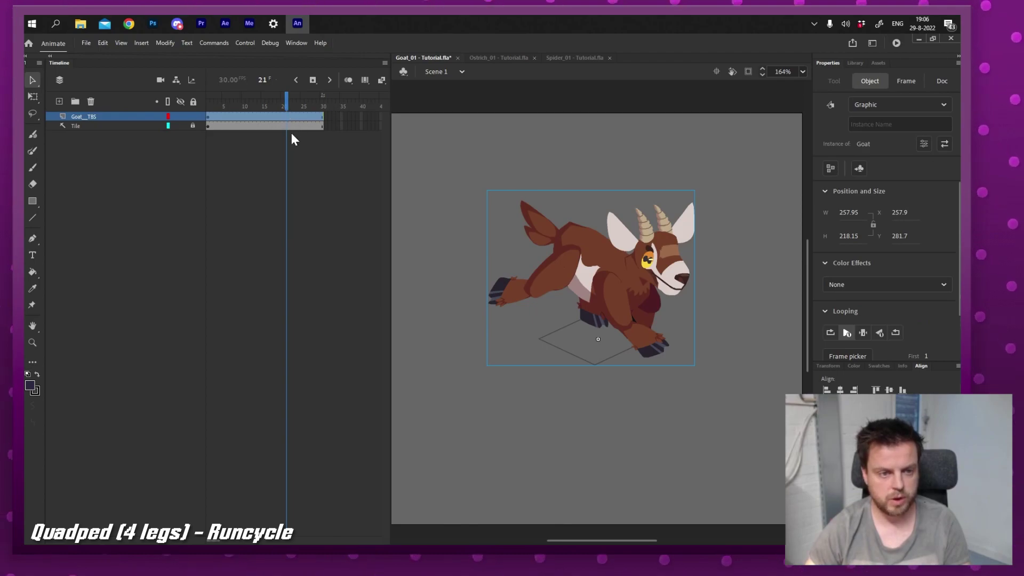
pyautogui.moveTo(292, 133); pyautogui.dragTo(321, 137)
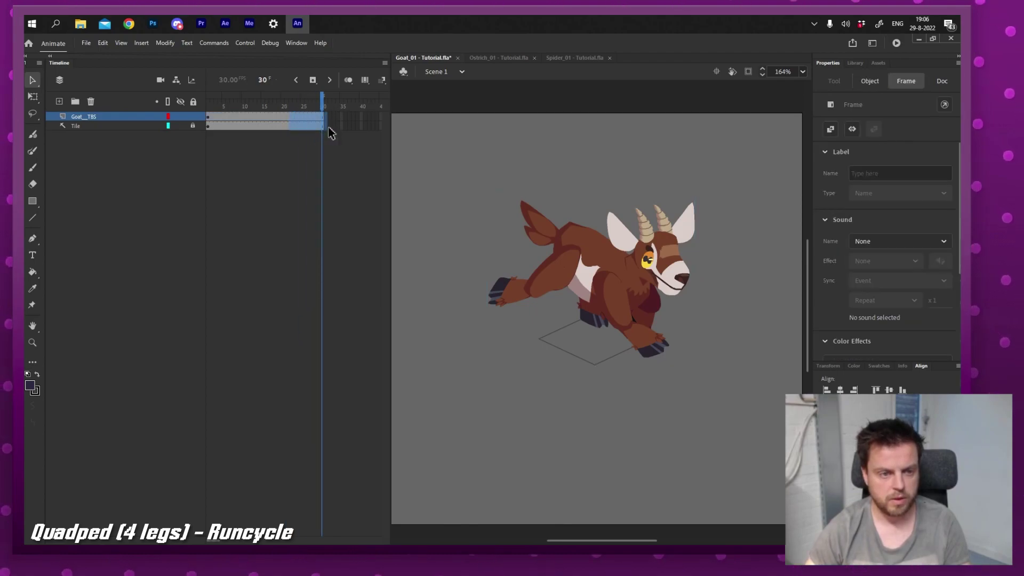
pyautogui.rightClick(303, 114)
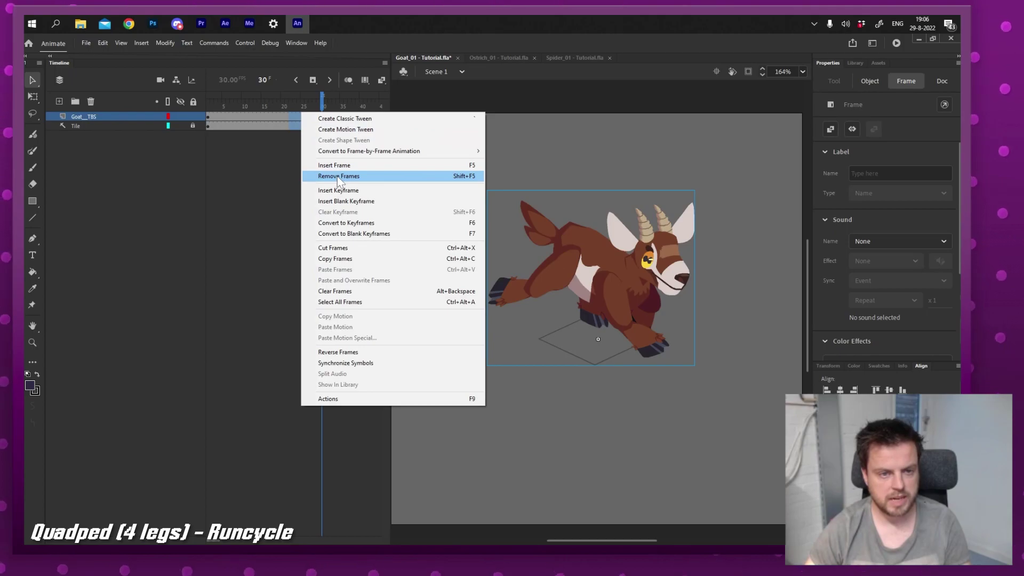
pyautogui.click(337, 175)
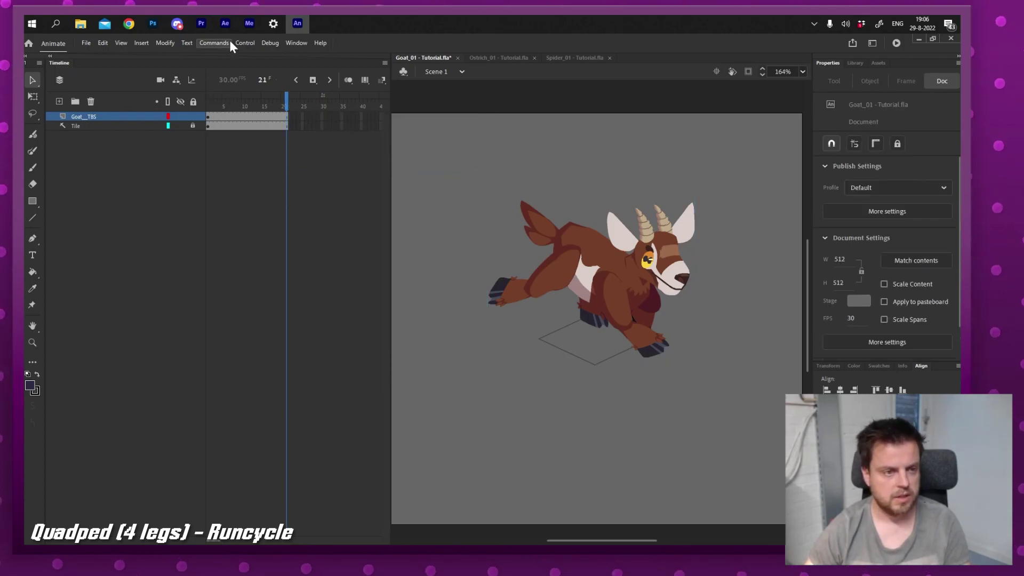
# Test the movie to check the looping run cycle and close the preview.
pyautogui.click(244, 43)
pyautogui.click(271, 138)
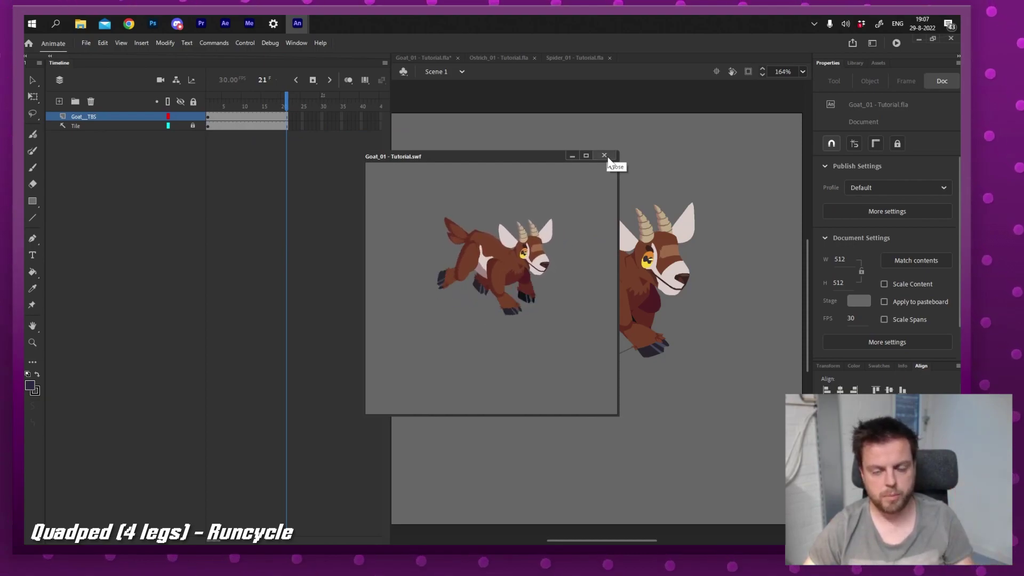
pyautogui.click(605, 157)
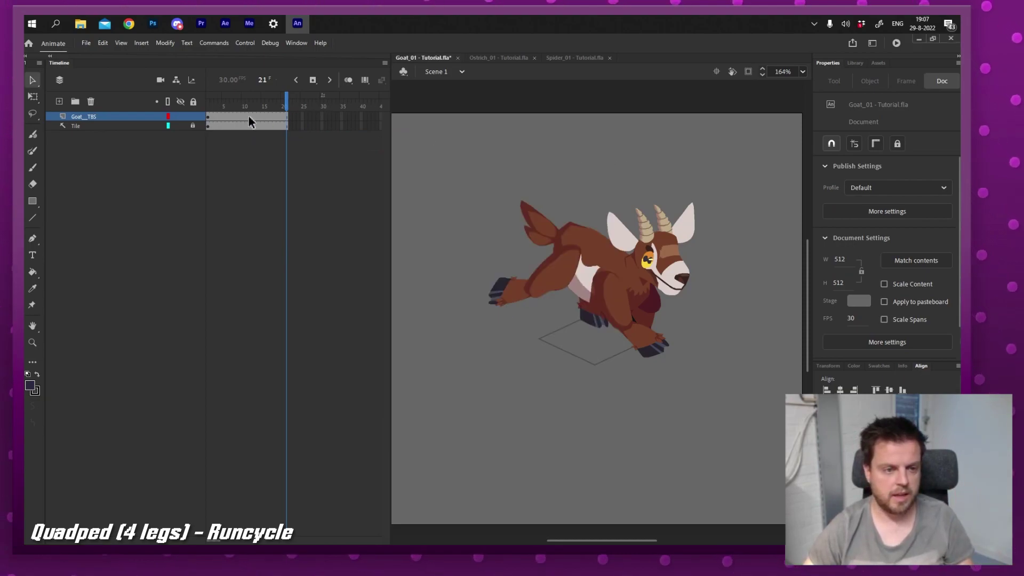
pyautogui.moveTo(249, 116)
pyautogui.mouseDown()
pyautogui.moveTo(251, 98)
pyautogui.moveTo(267, 111)
pyautogui.mouseUp()
pyautogui.moveTo(206, 103)
pyautogui.mouseDown()
pyautogui.moveTo(291, 109)
pyautogui.moveTo(208, 105)
pyautogui.mouseUp()
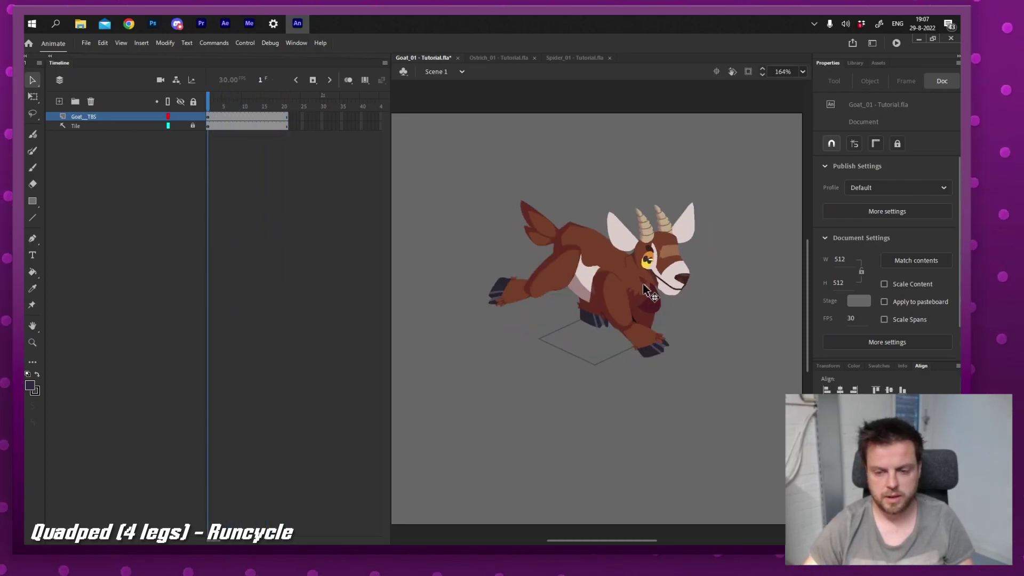
pyautogui.doubleClick(646, 291)
pyautogui.click(443, 72)
# Try rotating the whole goat instance around its ground pivot at frame 1.
pyautogui.click(275, 121)
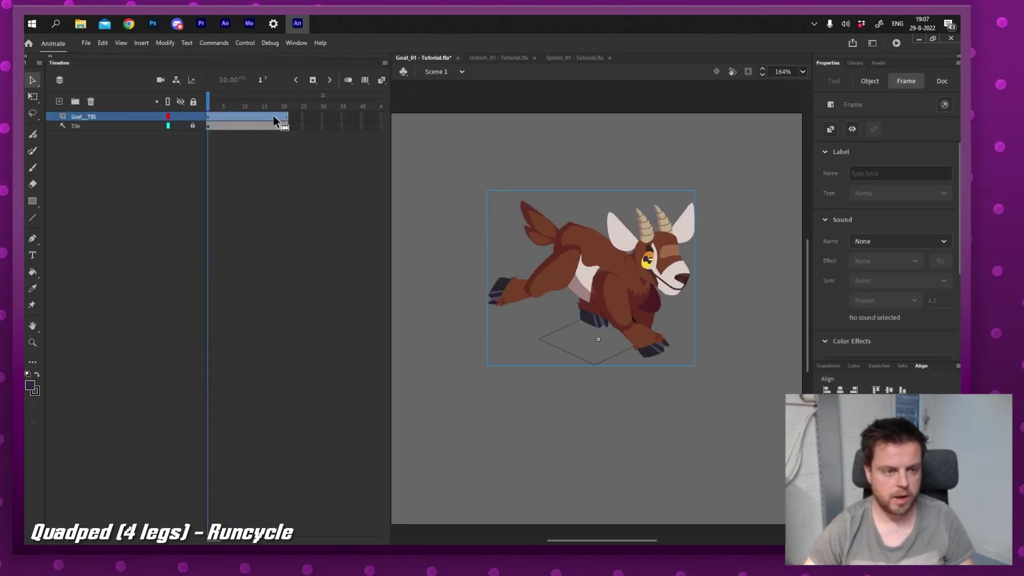
pyautogui.press('q')
pyautogui.moveTo(699, 192); pyautogui.dragTo(662, 172)
pyautogui.hotkey('ctrl', 'z')
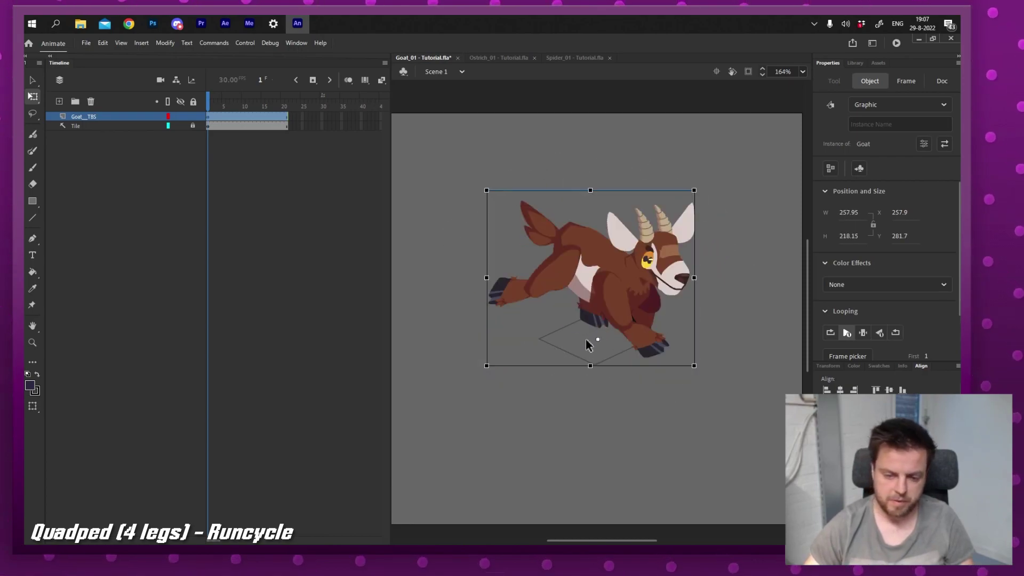
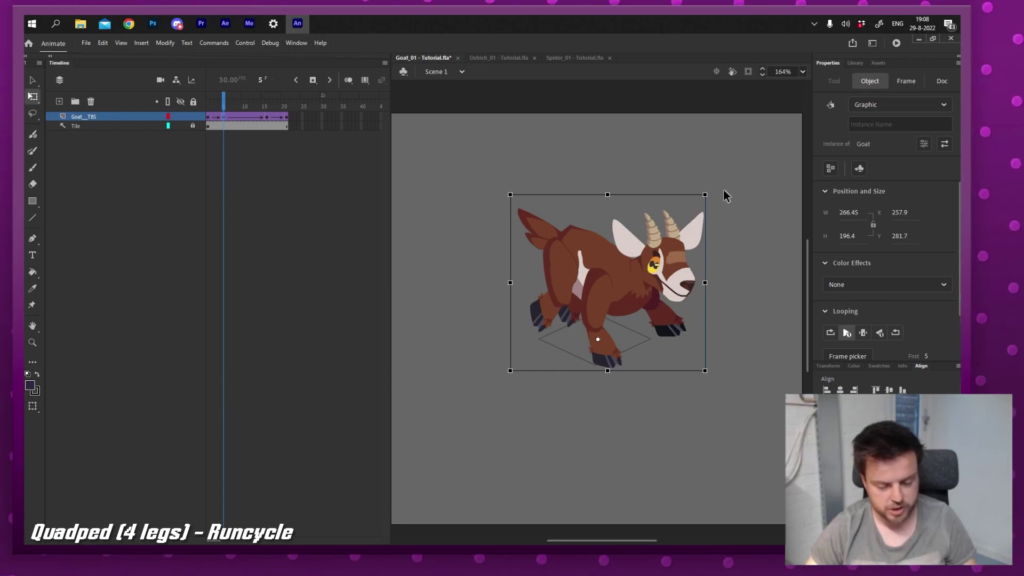
# Rotate the goat instance at frame 5 by 6 degrees with Scale and Rotate.
pyautogui.hotkey('ctrl', 'alt', 's')
pyautogui.press('Tab')
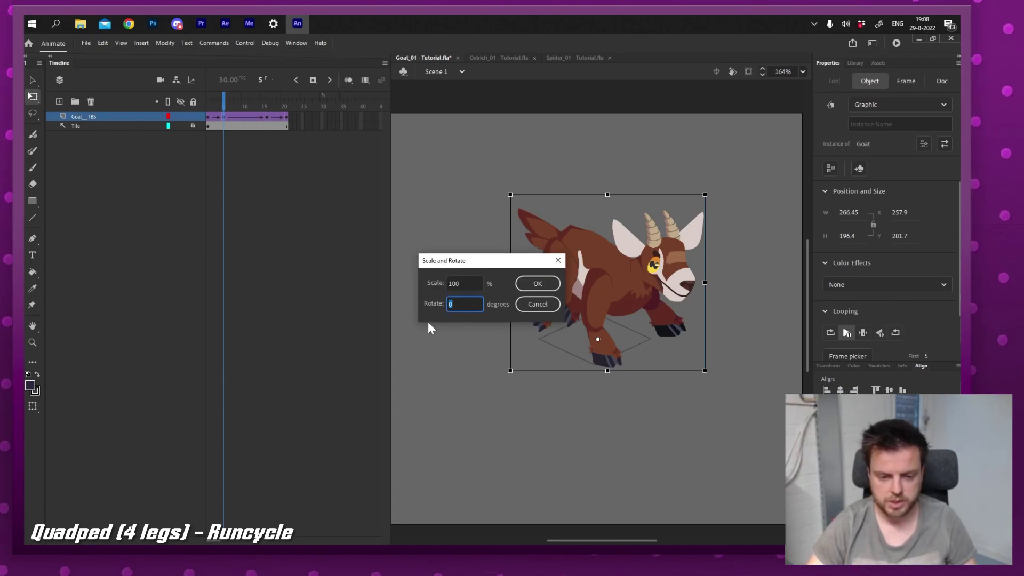
pyautogui.write('6')
pyautogui.press('Return')
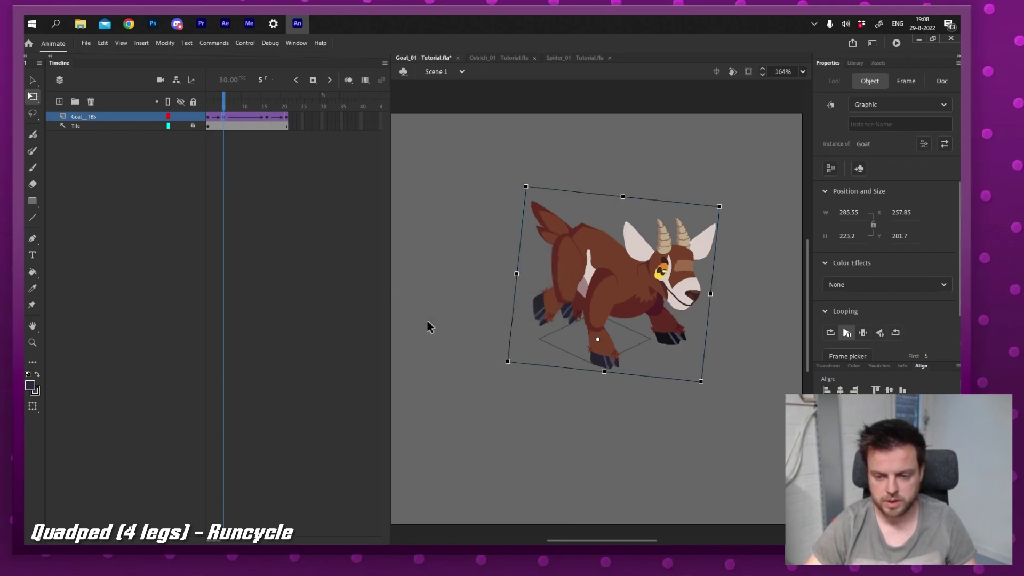
# Rotate the goat instance at frame 16 with Scale and Rotate and test the movie.
pyautogui.click(267, 118)
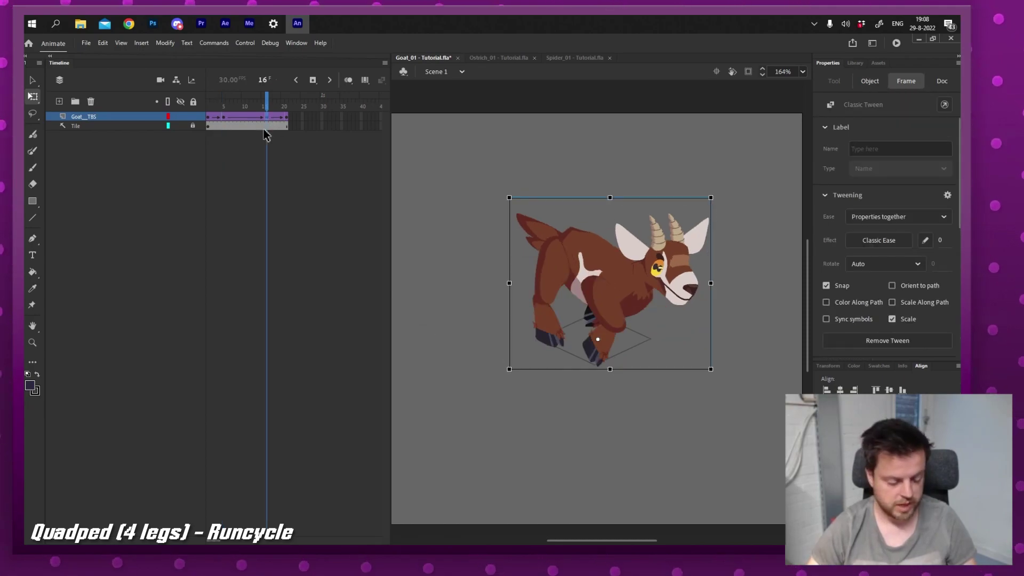
pyautogui.hotkey('ctrl', 'alt', 's')
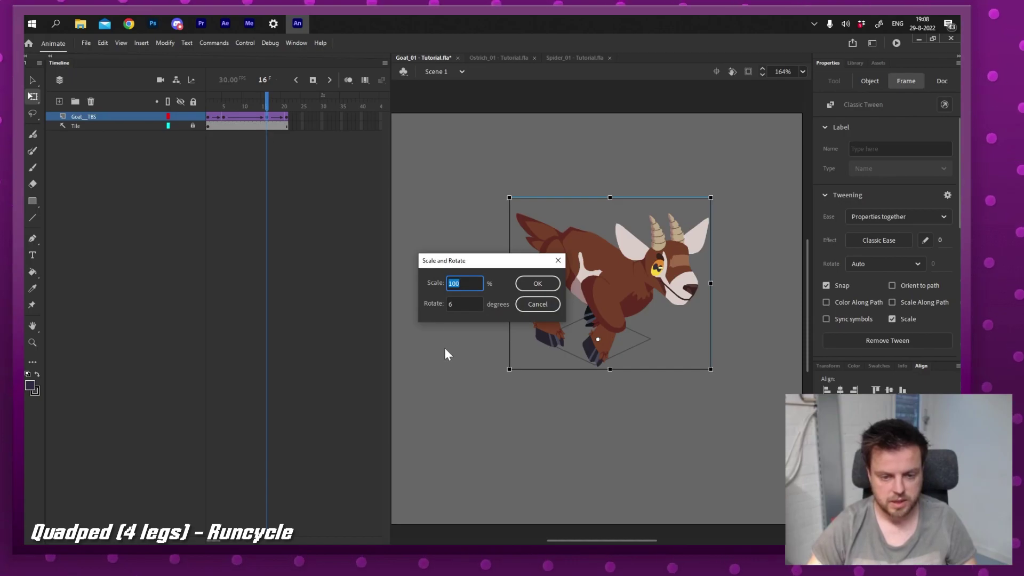
pyautogui.click(451, 303)
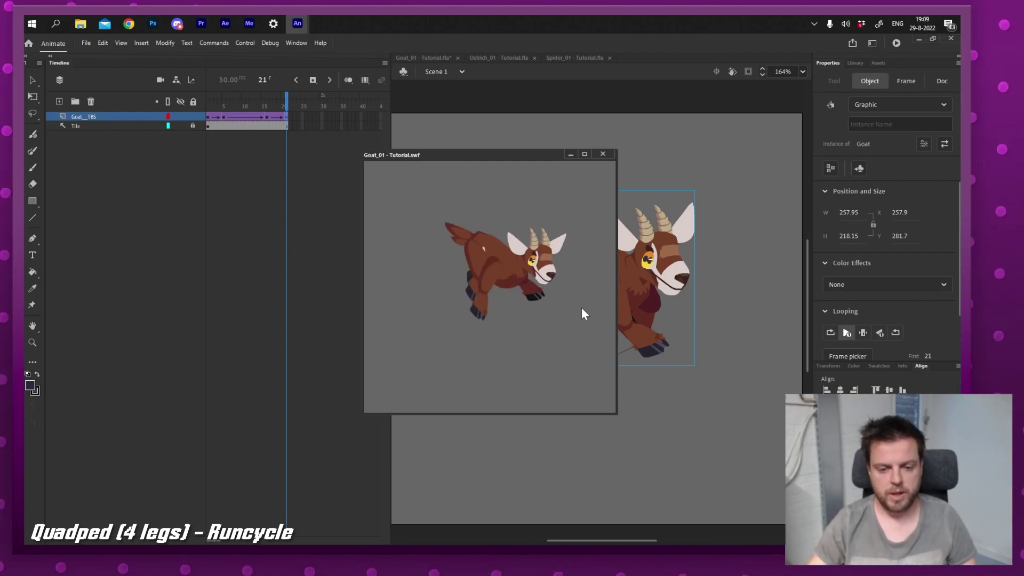
# Preview the rocking goat run cycle in a test movie and play it on the timeline.
pyautogui.click(232, 154)
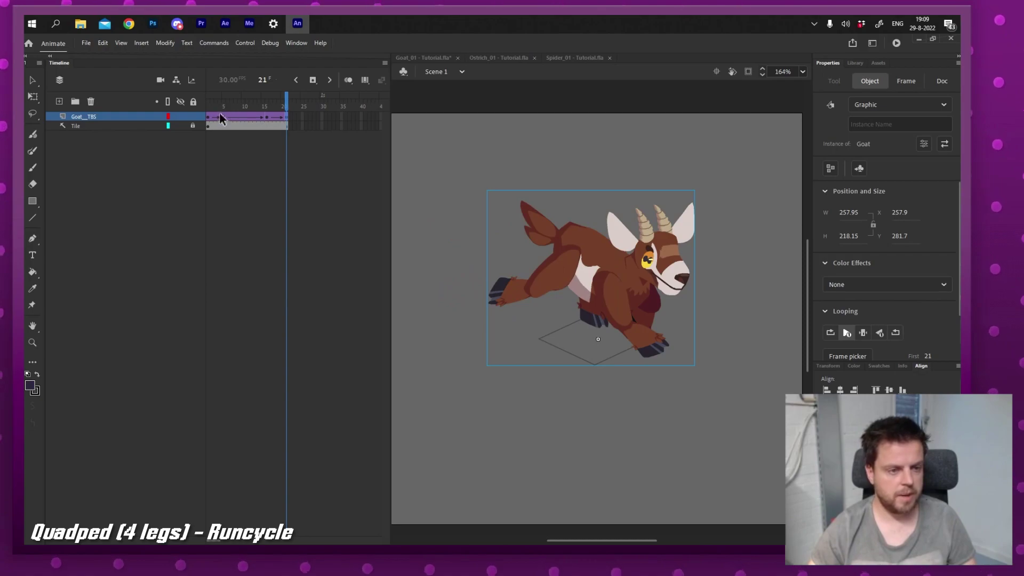
pyautogui.moveTo(222, 117); pyautogui.dragTo(289, 118)
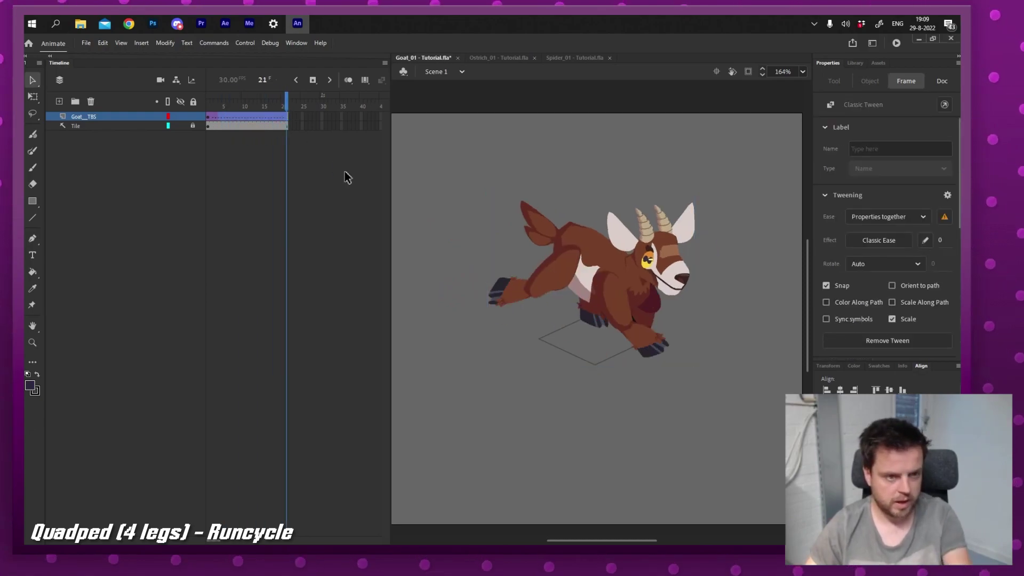
pyautogui.hotkey('ctrl', 'Return')
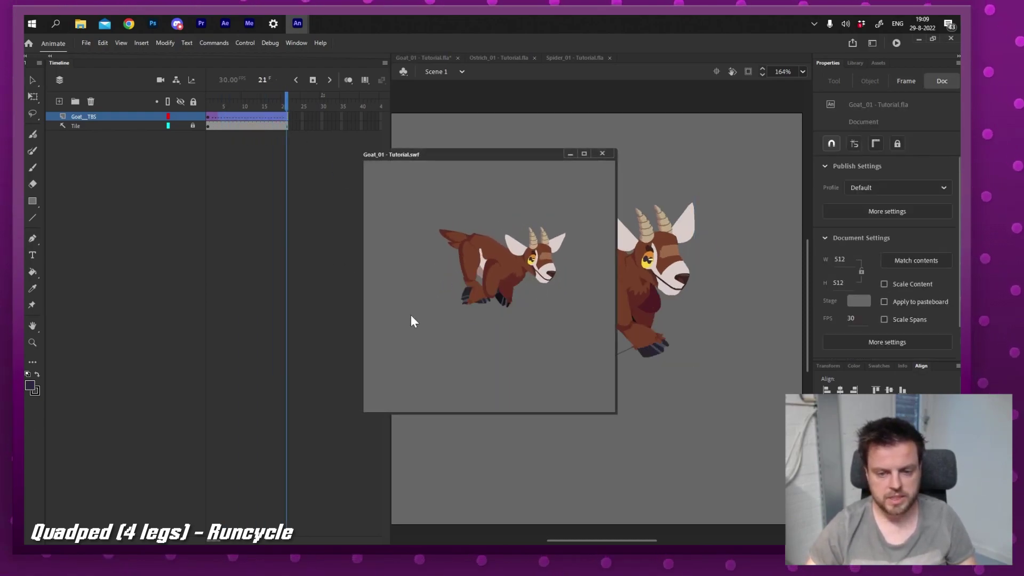
pyautogui.click(290, 224)
pyautogui.press('v')
pyautogui.hotkey('ctrl', 'a')
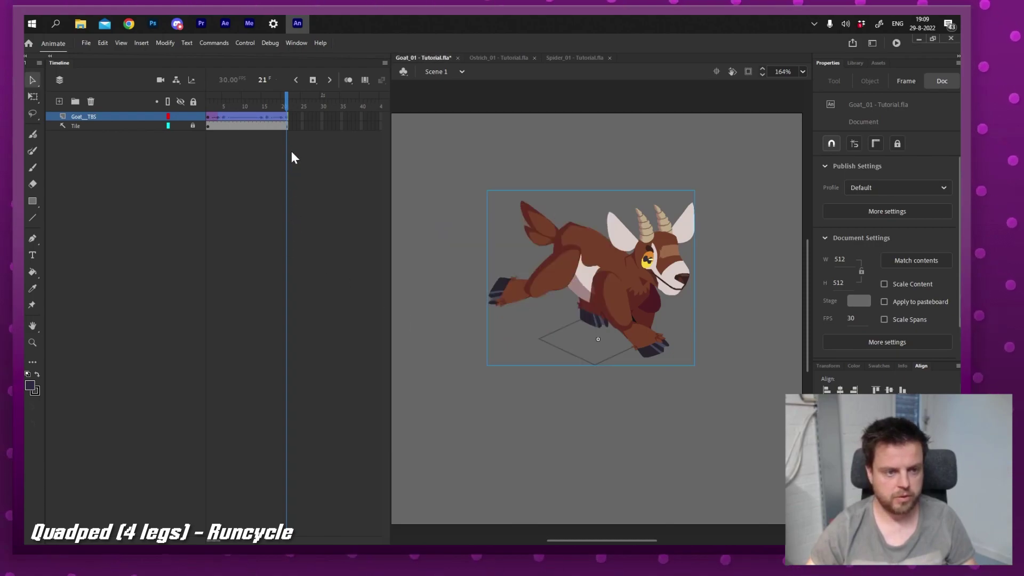
pyautogui.press('Return')
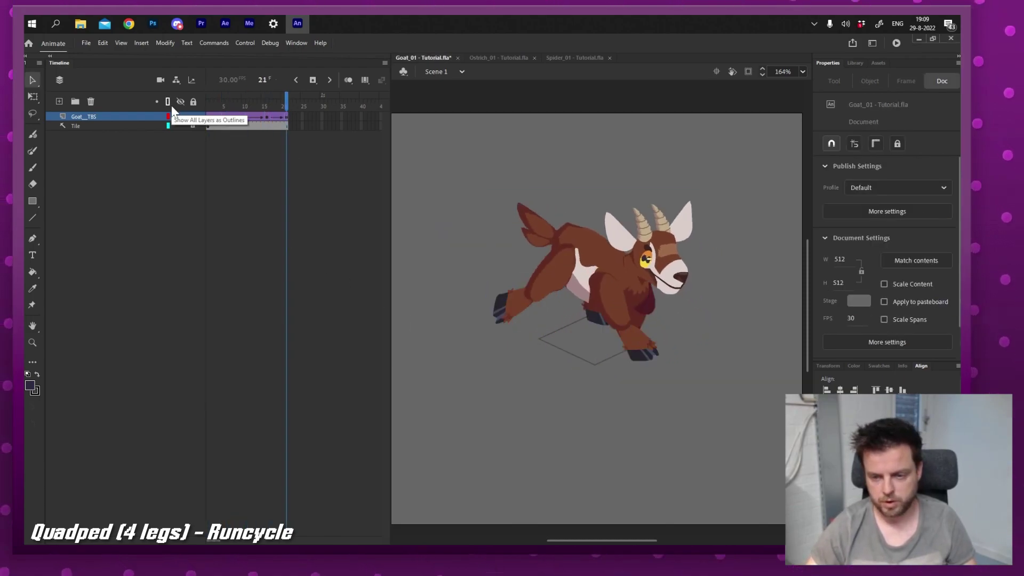
# Apply Quad Ease-In-Out to the goat's tween between frames 5 and 16 and Quad Ease-In to the tween from frame 16.
pyautogui.click(244, 116)
pyautogui.click(888, 241)
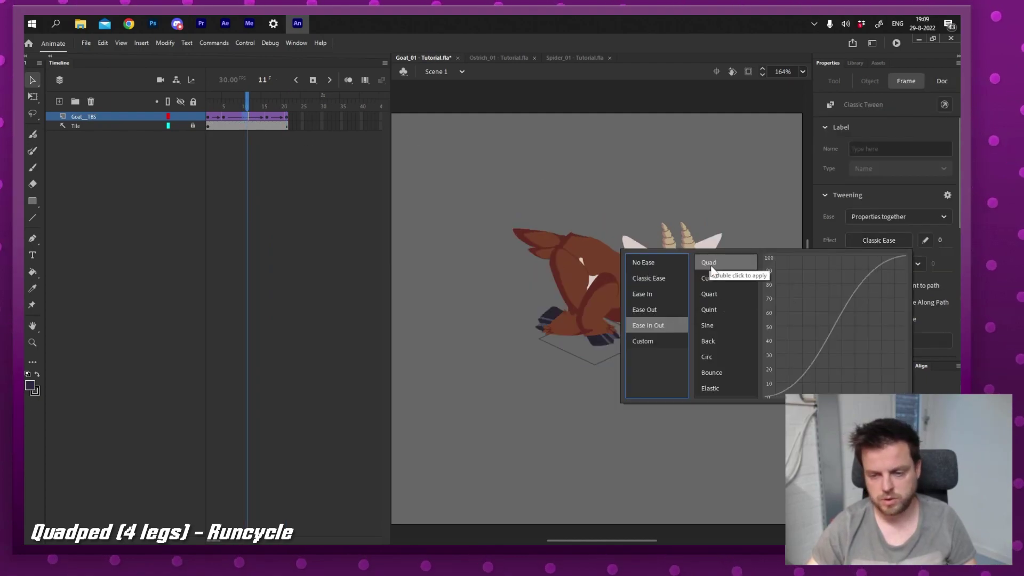
pyautogui.doubleClick(711, 262)
pyautogui.click(276, 117)
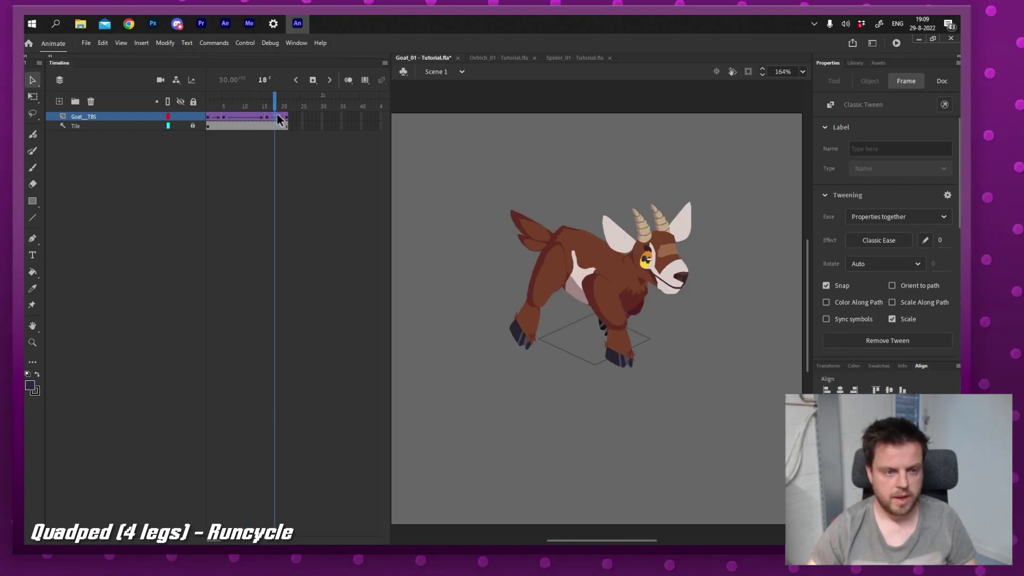
pyautogui.click(870, 240)
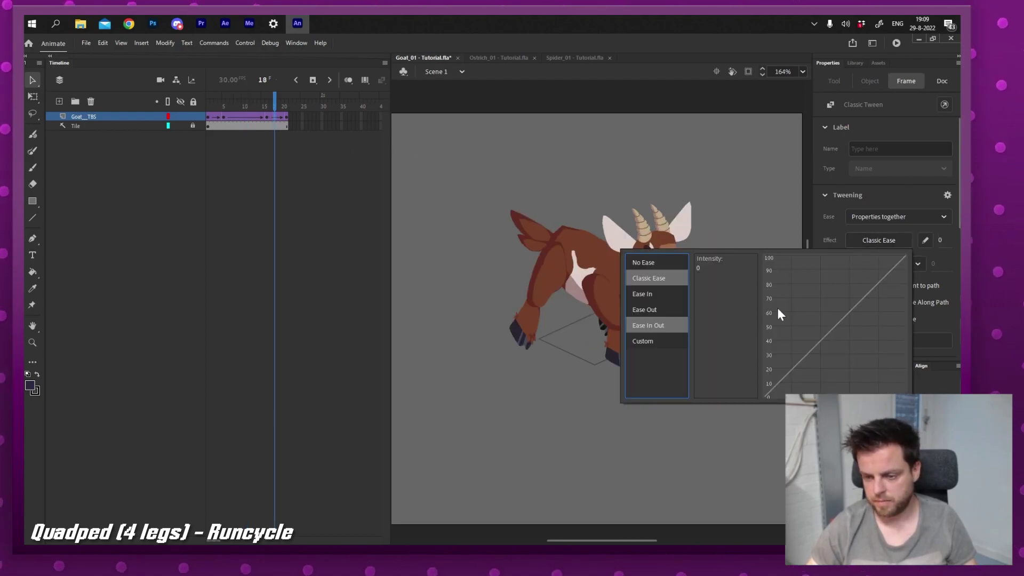
pyautogui.click(681, 293)
pyautogui.doubleClick(709, 263)
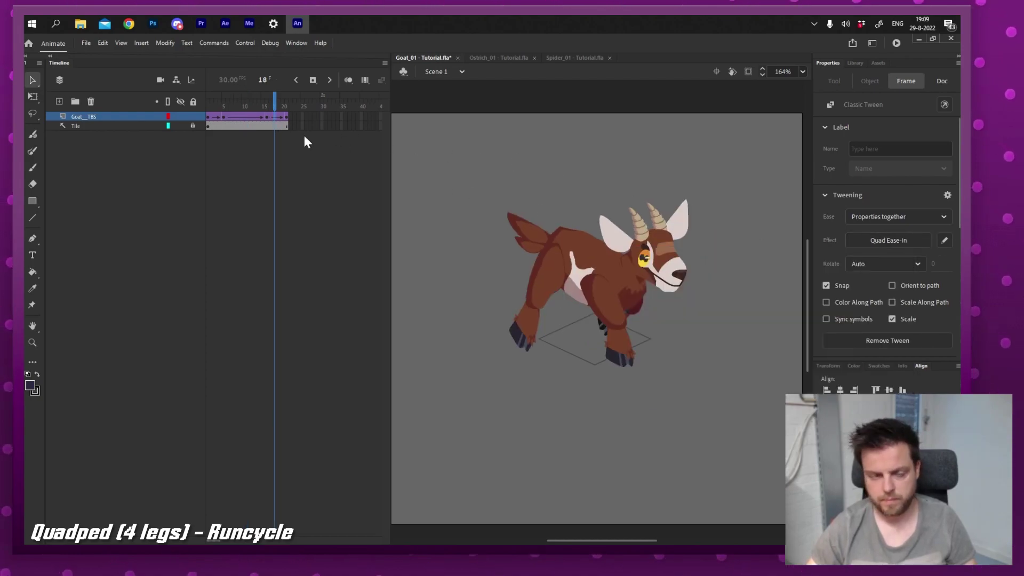
# Apply Quad Ease-Out to the goat's tween between frames 1 and 5 and test the movie.
pyautogui.click(220, 119)
pyautogui.click(879, 241)
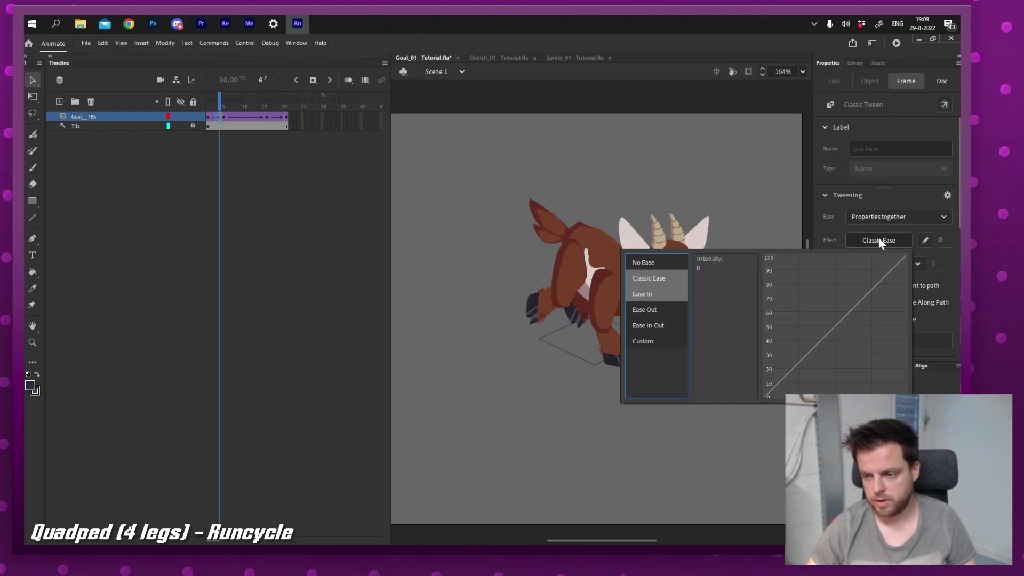
pyautogui.click(679, 293)
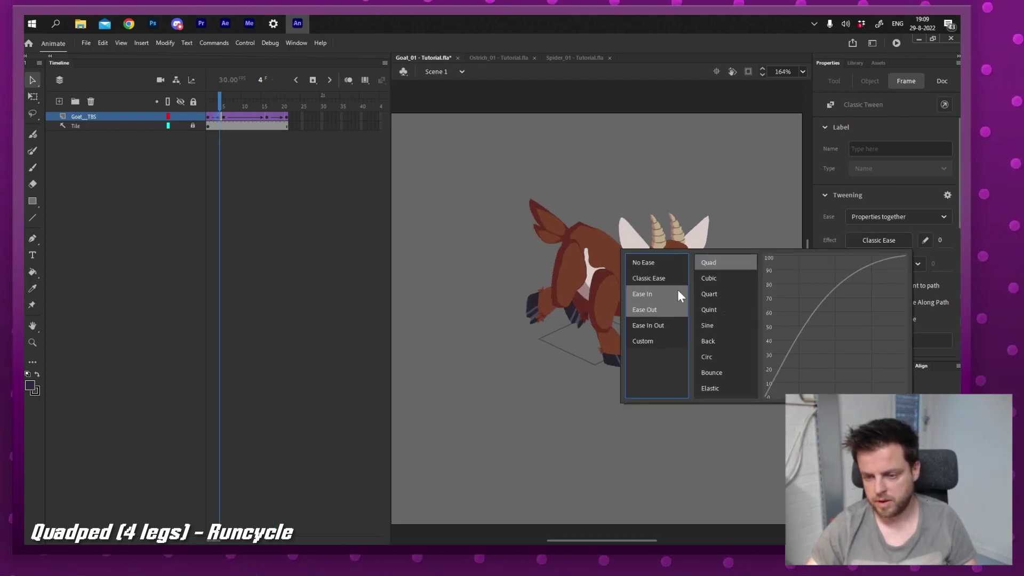
pyautogui.doubleClick(709, 262)
pyautogui.click(244, 115)
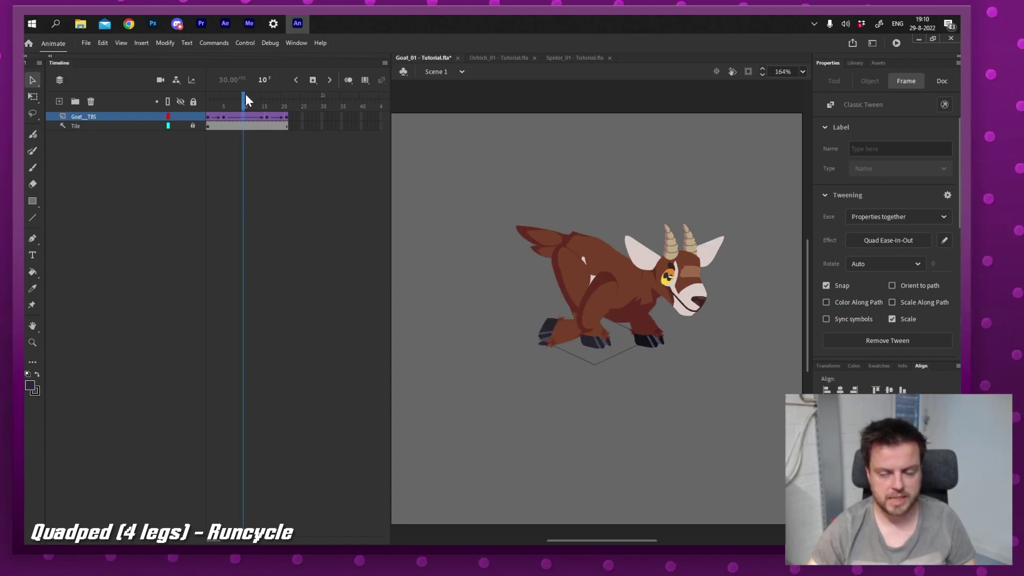
pyautogui.hotkey('ctrl', 'Return')
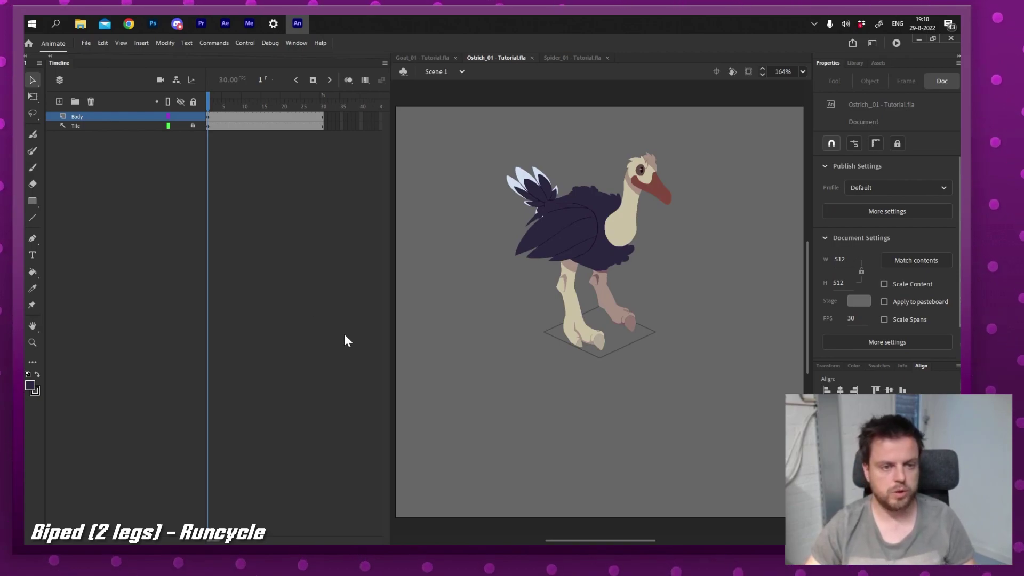
# Enter the ostrich symbol and remove the frames after frame 20 on all layers.
pyautogui.click(579, 218)
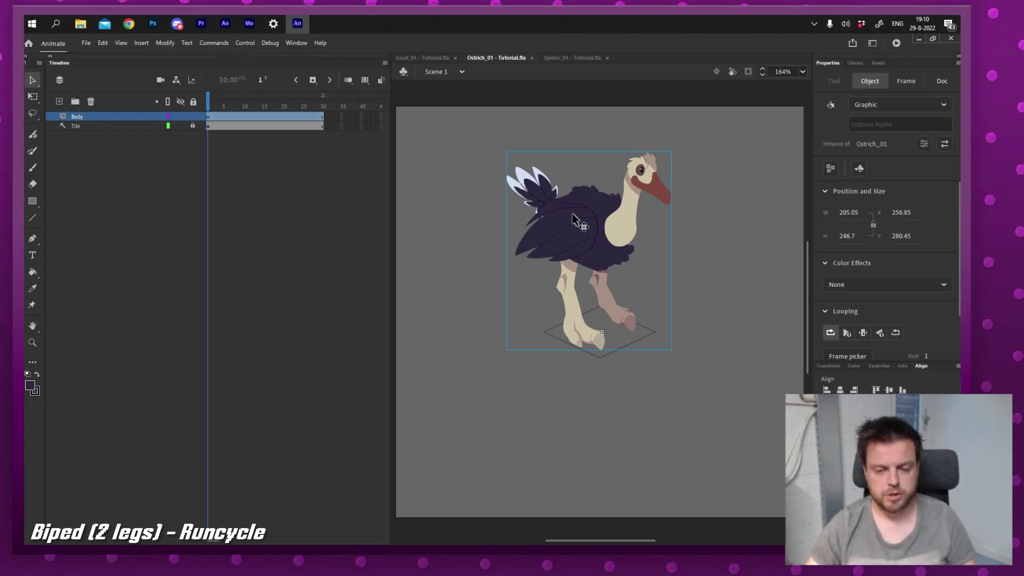
pyautogui.doubleClick(589, 212)
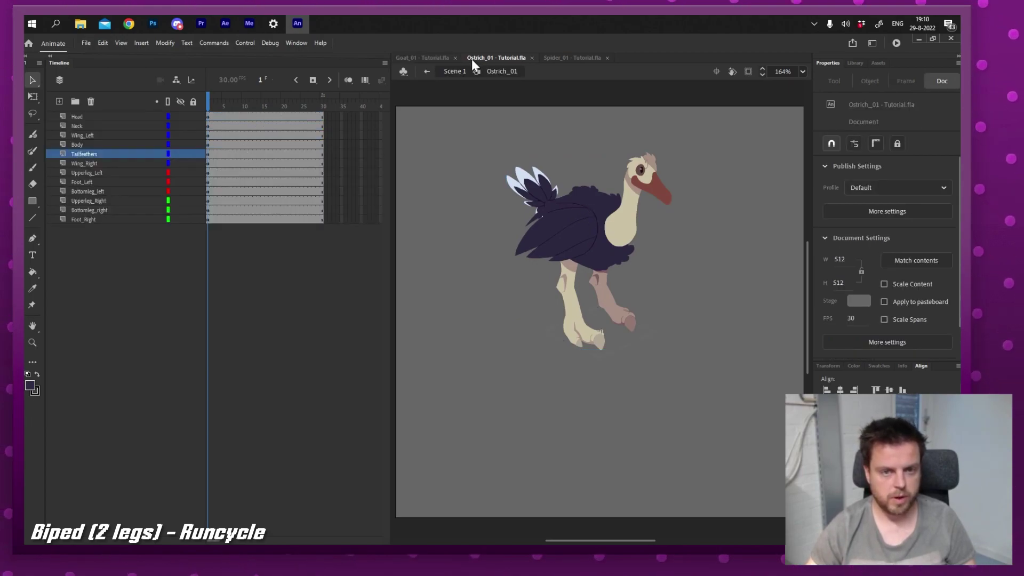
pyautogui.moveTo(283, 116); pyautogui.dragTo(330, 288)
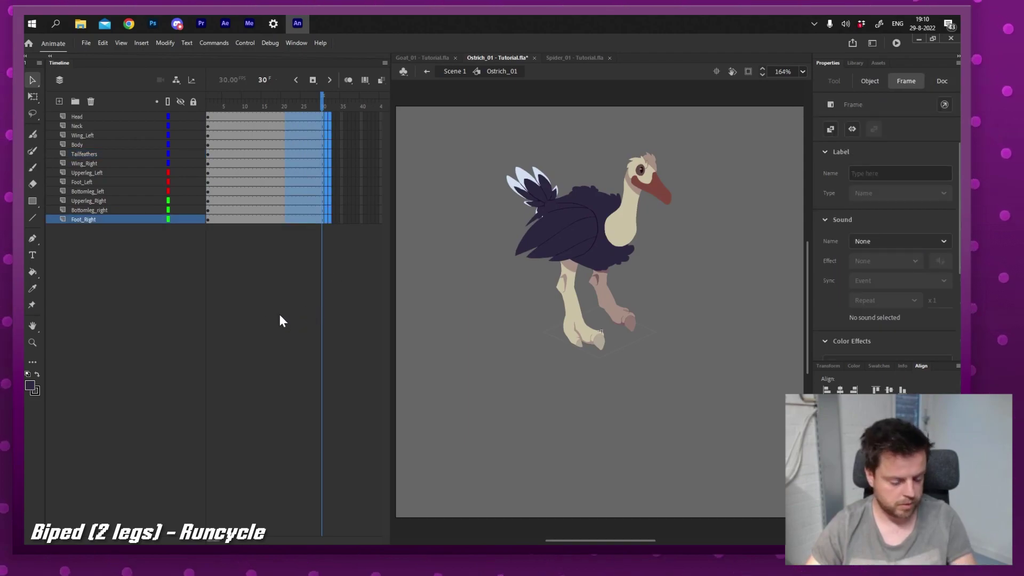
pyautogui.hotkey('shift', 'F5')
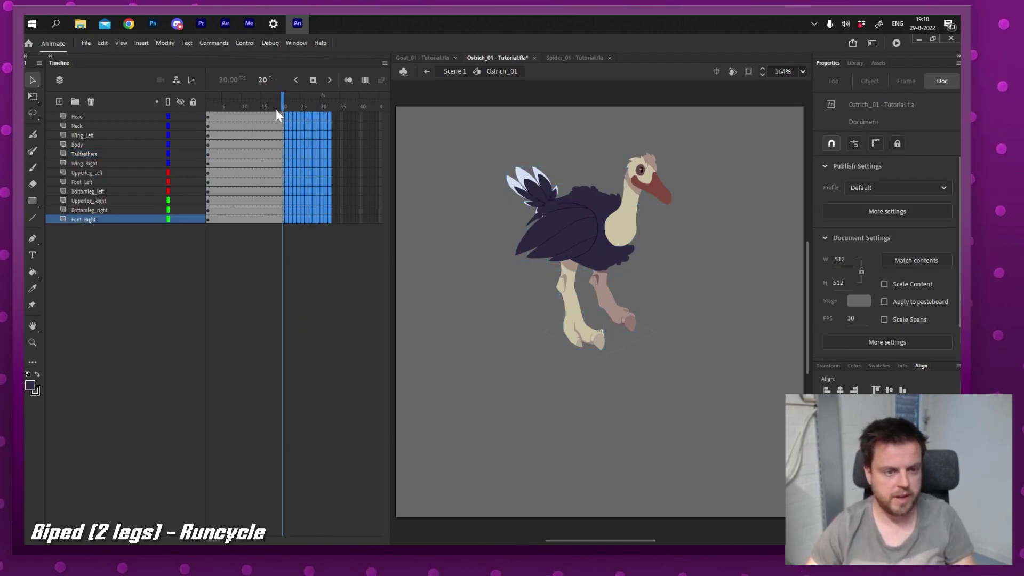
# Create classic tweens on all of the ostrich's layers.
pyautogui.moveTo(270, 115); pyautogui.dragTo(235, 219)
pyautogui.rightClick(252, 138)
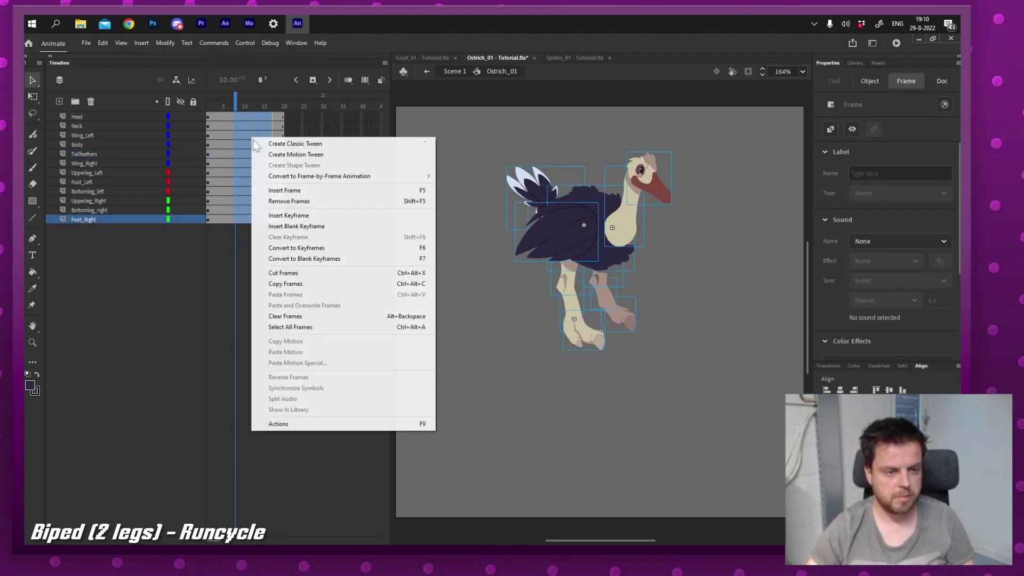
pyautogui.click(273, 144)
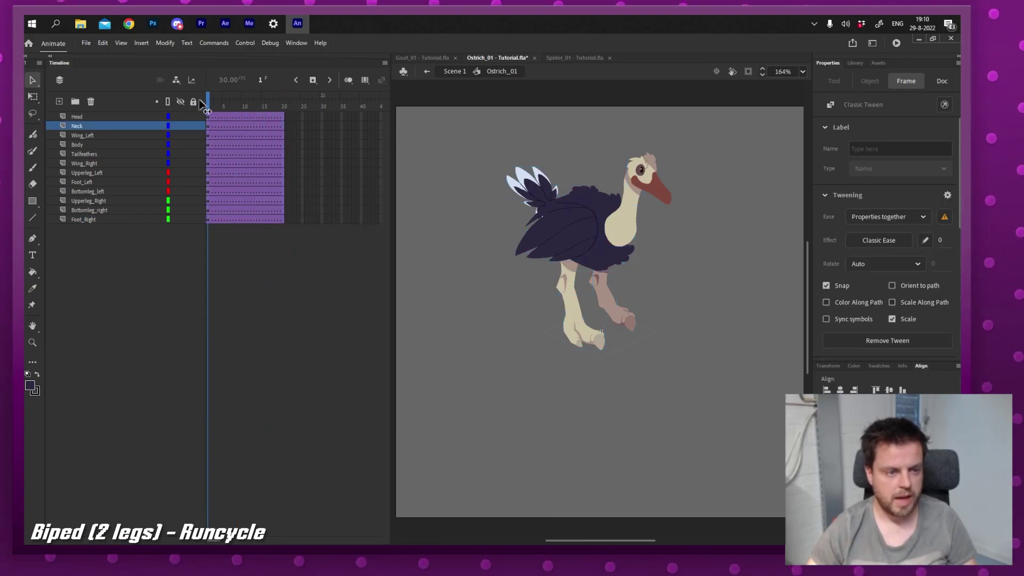
# Rotate the ostrich's neck and head forward and down at frame 1.
pyautogui.hotkey('ctrl', 'a')
pyautogui.hotkey('ctrl', 'shift', 'a')
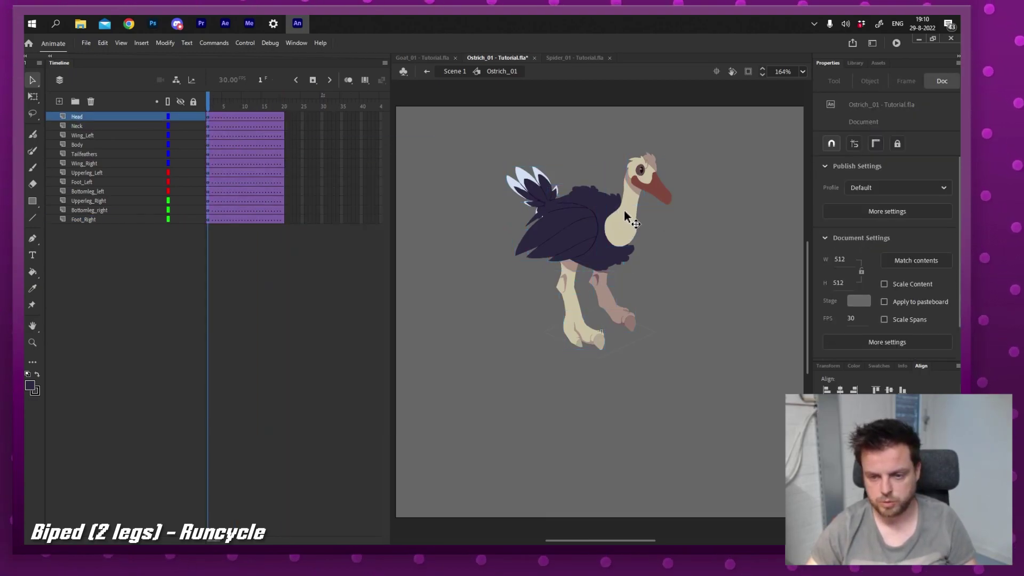
pyautogui.click(627, 218)
pyautogui.press('q')
pyautogui.moveTo(656, 176); pyautogui.dragTo(662, 205)
pyautogui.press('v')
pyautogui.click(653, 168)
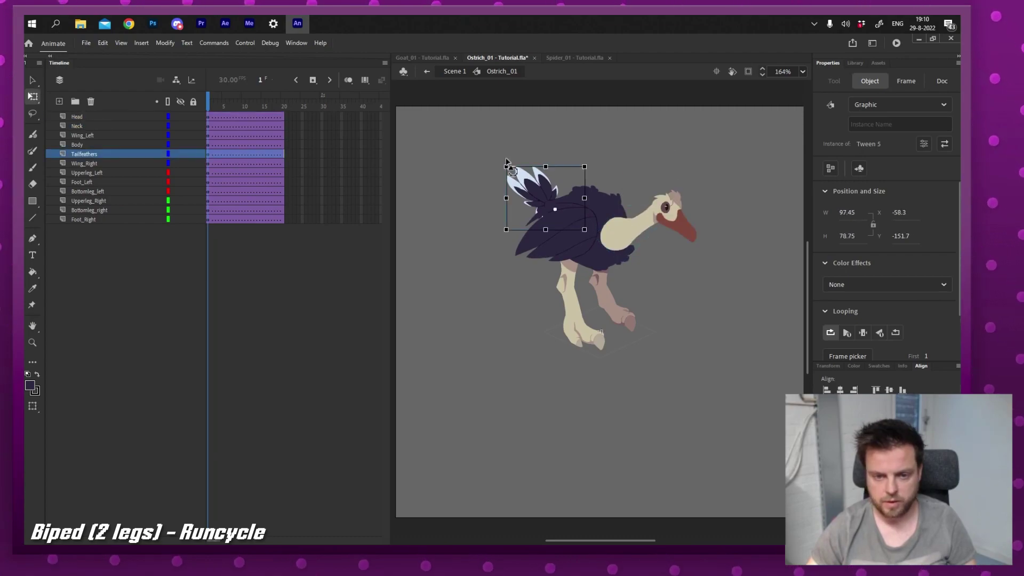
# Rotate the tail feathers backward and both wings upward against the body at frame 1.
pyautogui.moveTo(506, 158); pyautogui.dragTo(482, 174)
pyautogui.click(534, 237)
pyautogui.moveTo(509, 264); pyautogui.dragTo(561, 211)
pyautogui.press('v')
pyautogui.click(524, 263)
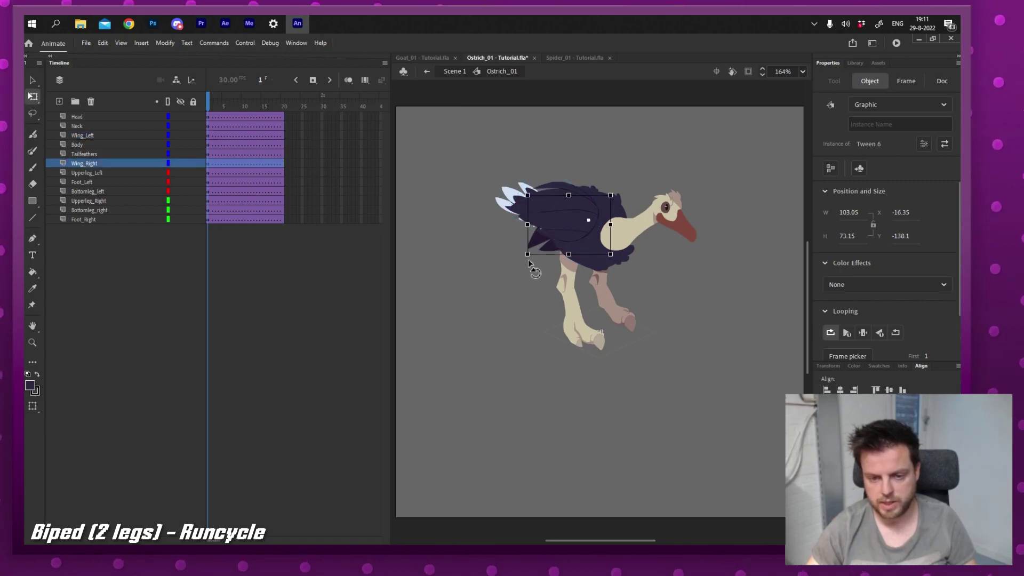
pyautogui.press('q')
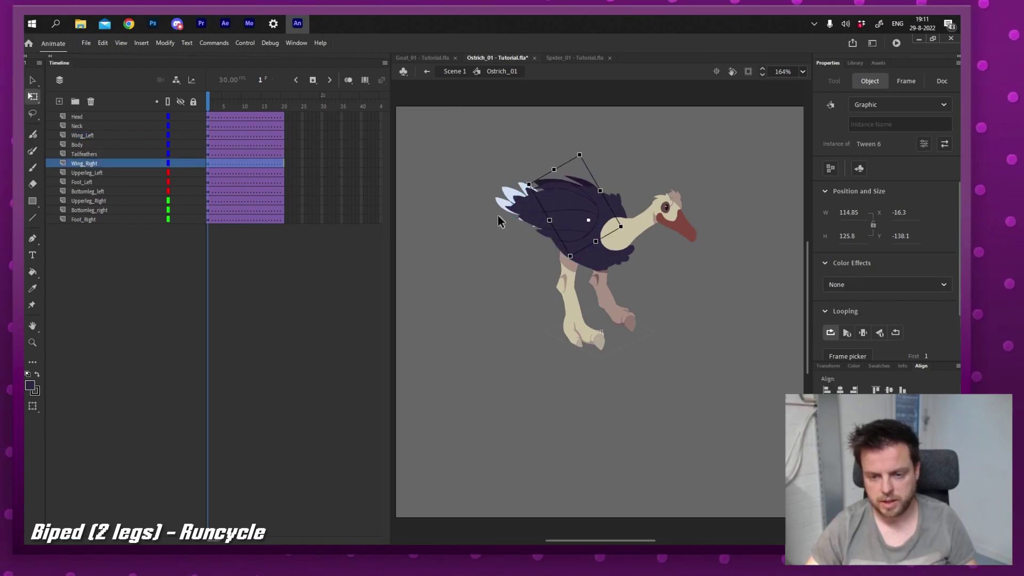
# Add keyframes at the middle and end of the upper-body layers and extend the animation to 21 frames.
pyautogui.click(283, 106)
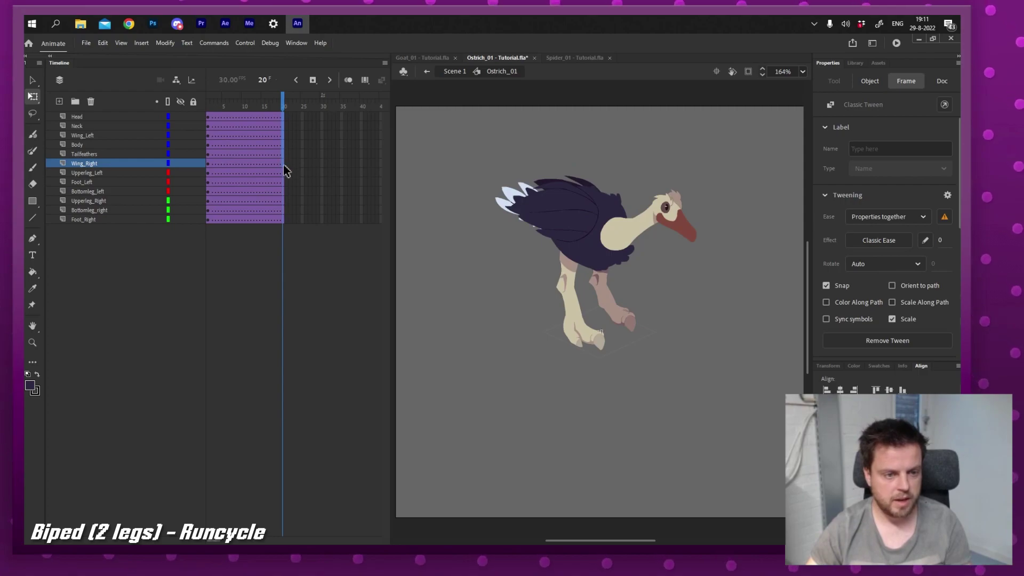
pyautogui.press('F6')
pyautogui.moveTo(247, 115); pyautogui.dragTo(246, 133)
pyautogui.press('F6')
pyautogui.click(248, 108)
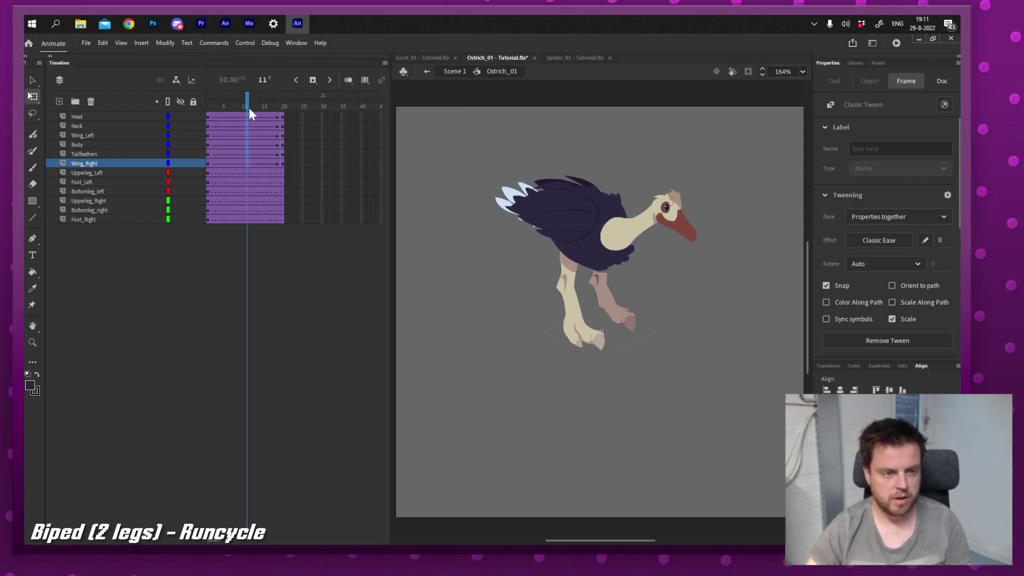
pyautogui.press('F5')
# Rotate the ostrich's neck further forward and down at frame 11.
pyautogui.press('v')
pyautogui.click(644, 228)
pyautogui.press('q')
pyautogui.moveTo(683, 207); pyautogui.dragTo(693, 230)
pyautogui.press('v')
pyautogui.press('q')
pyautogui.press('v')
# Rotate the wings slightly upward and the tail feathers downward at frame 11.
pyautogui.click(565, 203)
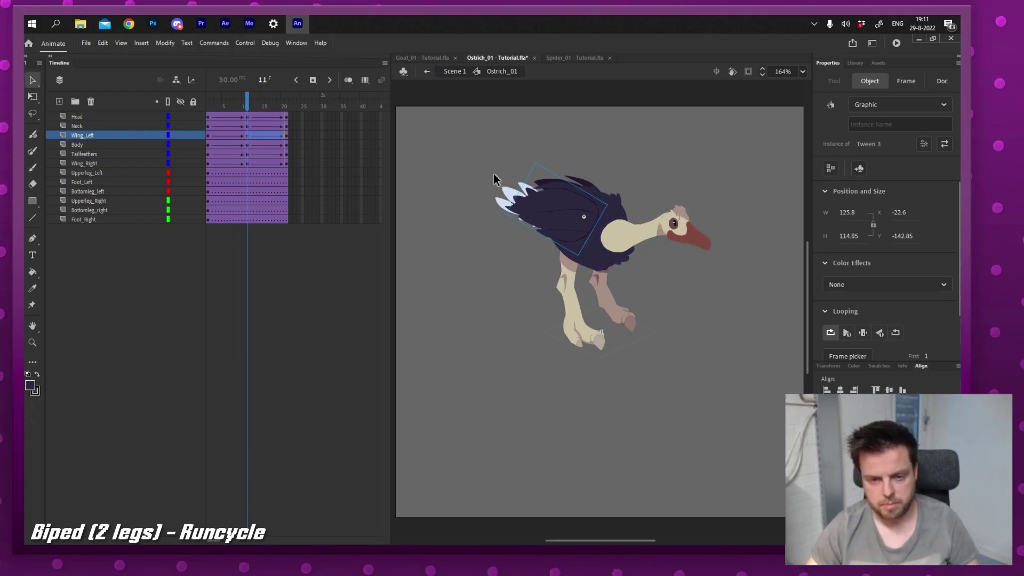
pyautogui.press('q')
pyautogui.moveTo(540, 164); pyautogui.dragTo(550, 143)
pyautogui.press('v')
pyautogui.moveTo(586, 184); pyautogui.dragTo(583, 173)
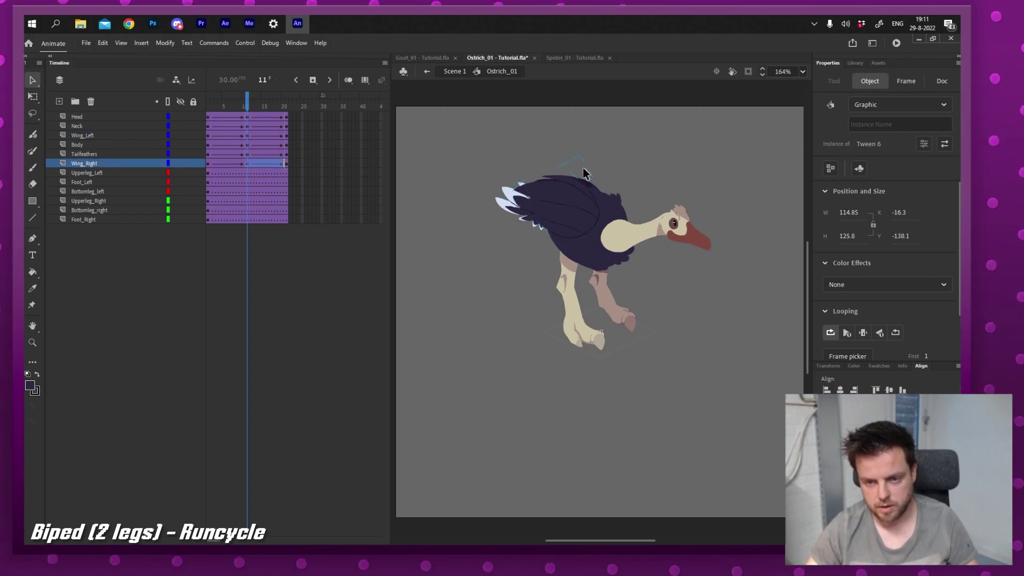
pyautogui.click(507, 196)
pyautogui.press('q')
pyautogui.moveTo(497, 180); pyautogui.dragTo(489, 200)
pyautogui.press('v')
# Shift the whole upper body slightly down at frame 11 and play back the motion.
pyautogui.moveTo(511, 135); pyautogui.dragTo(653, 239)
pyautogui.moveTo(718, 194); pyautogui.dragTo(686, 239)
pyautogui.click(469, 160)
pyautogui.moveTo(251, 104); pyautogui.dragTo(286, 165)
pyautogui.press('Return')
pyautogui.press('Return')
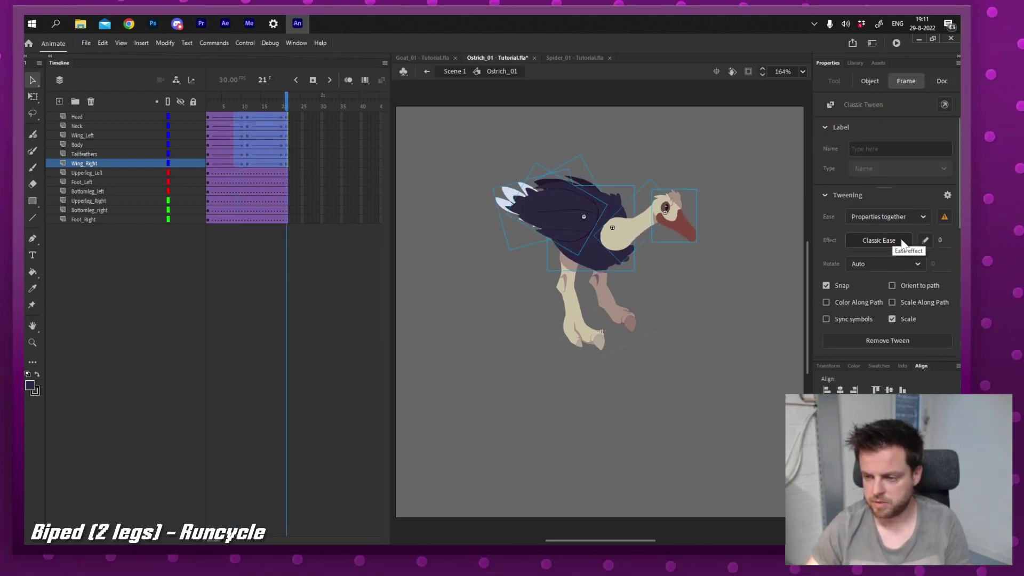
# Apply Quad Ease-In-Out to the upper-body tweens and scrub through the result.
pyautogui.click(900, 240)
pyautogui.click(897, 238)
pyautogui.click(877, 238)
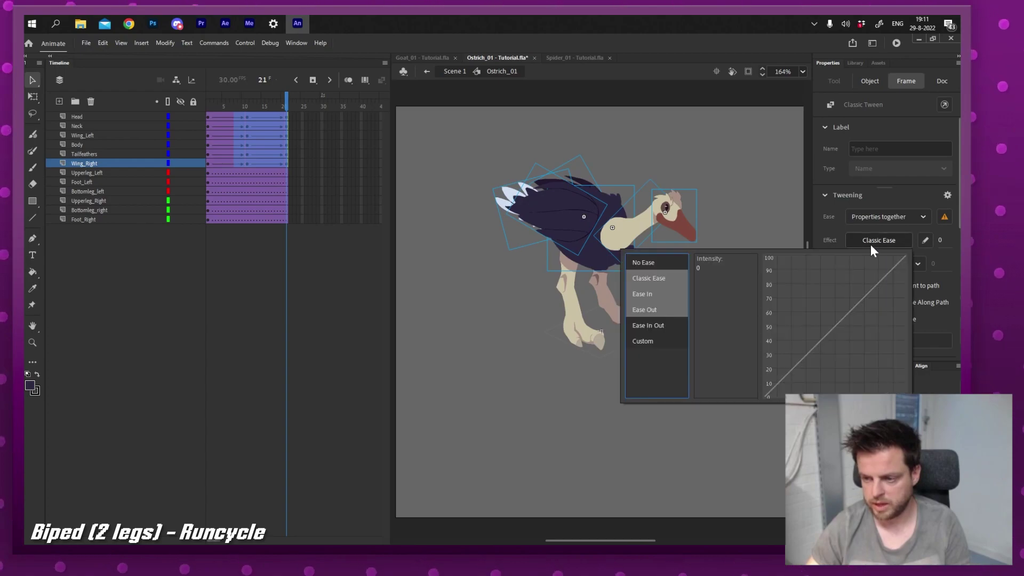
pyautogui.click(657, 324)
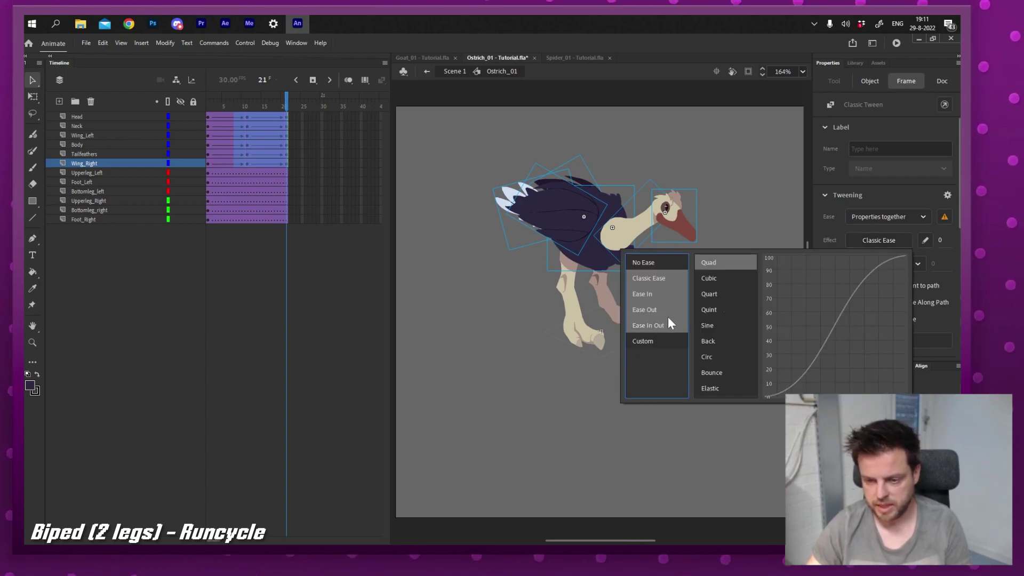
pyautogui.doubleClick(712, 262)
pyautogui.moveTo(261, 101)
pyautogui.mouseDown()
pyautogui.moveTo(199, 107)
pyautogui.moveTo(263, 98)
pyautogui.mouseUp()
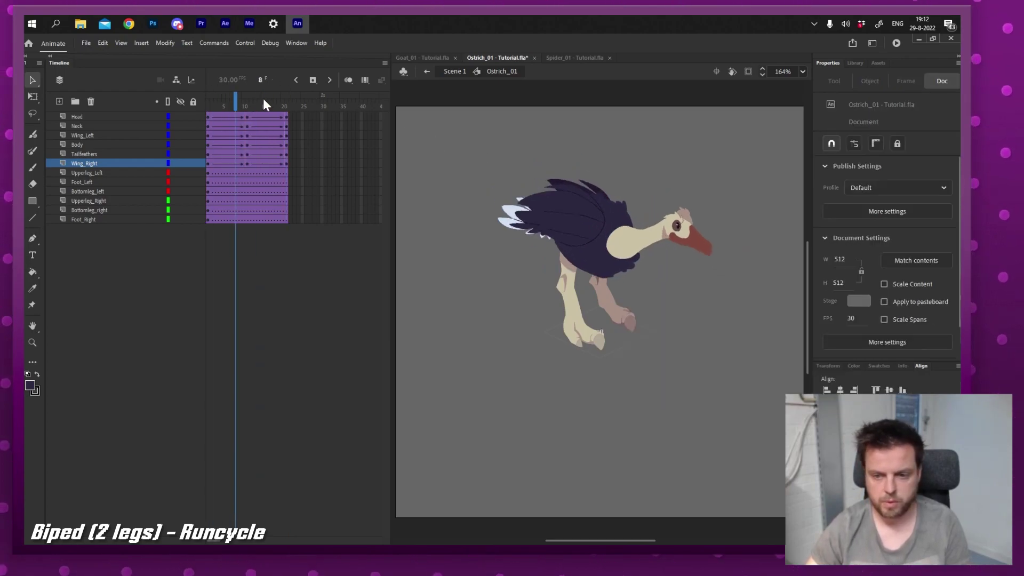
# Lock the upper-body layers and display them as outlines, leaving the leg layers fully visible.
pyautogui.moveTo(208, 172); pyautogui.dragTo(208, 219)
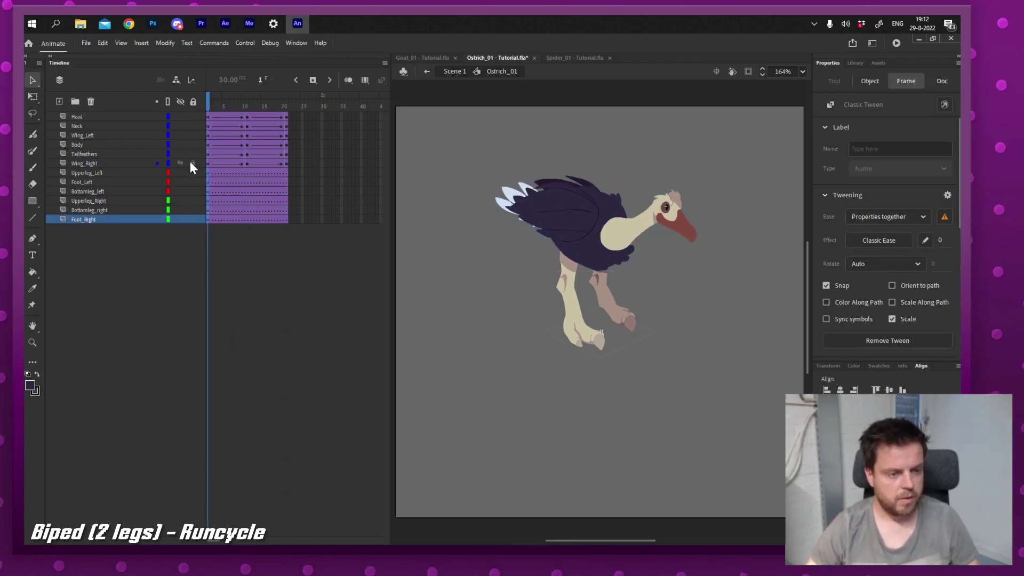
pyautogui.moveTo(167, 163); pyautogui.dragTo(171, 88)
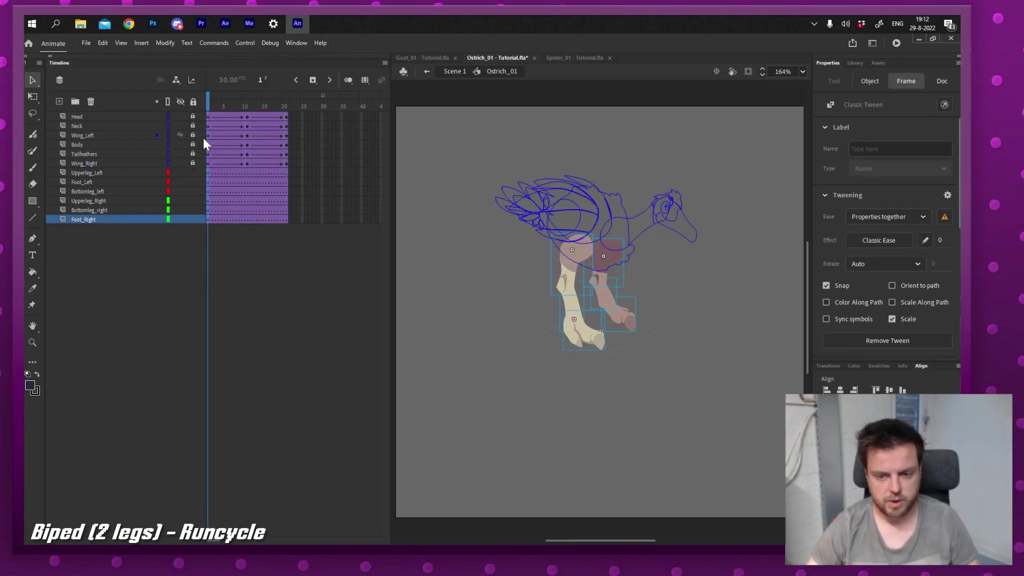
pyautogui.click(251, 293)
# Insert keyframes on all leg layers at frames 21, 11, 6 and 16.
pyautogui.moveTo(286, 173); pyautogui.dragTo(286, 220)
pyautogui.press('F6')
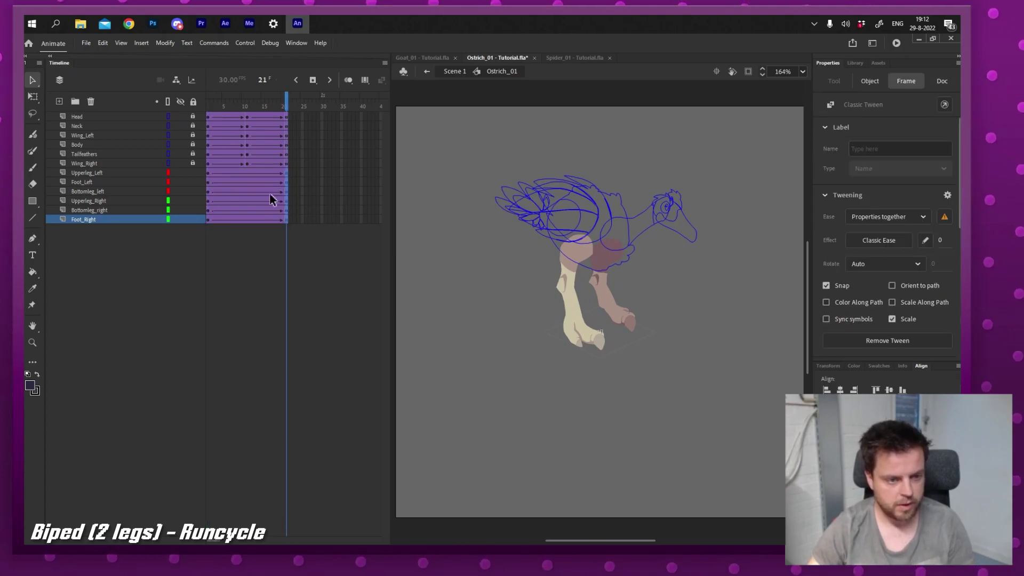
pyautogui.click(247, 219)
pyautogui.click(227, 174)
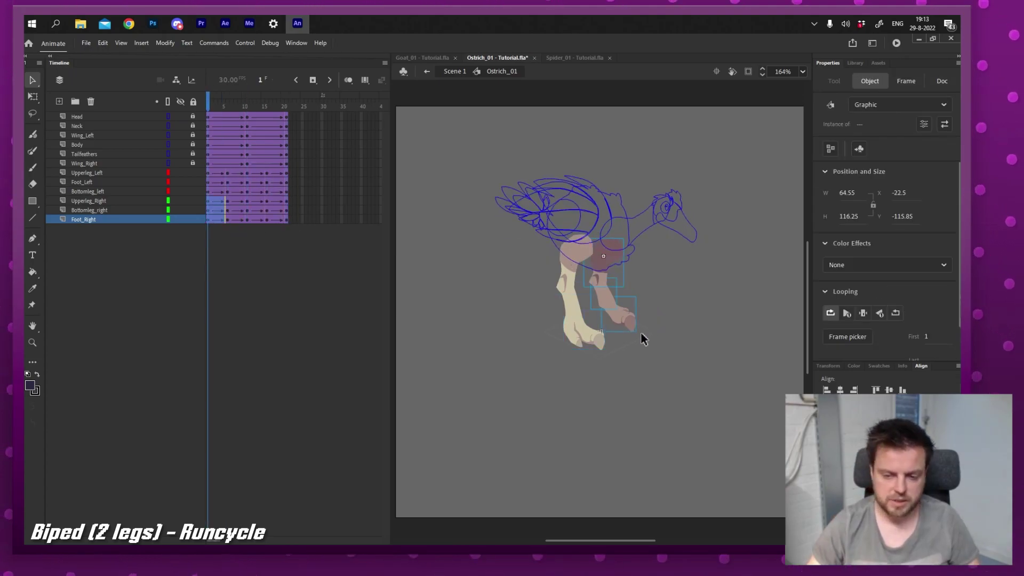
# At frame 1, rotate and reposition both the right and left legs so they reach forward beneath the ostrich's body.
pyautogui.press('q')
pyautogui.moveTo(645, 341); pyautogui.dragTo(664, 278)
pyautogui.press('v')
pyautogui.moveTo(536, 237); pyautogui.dragTo(667, 298)
pyautogui.press('q')
pyautogui.press('v')
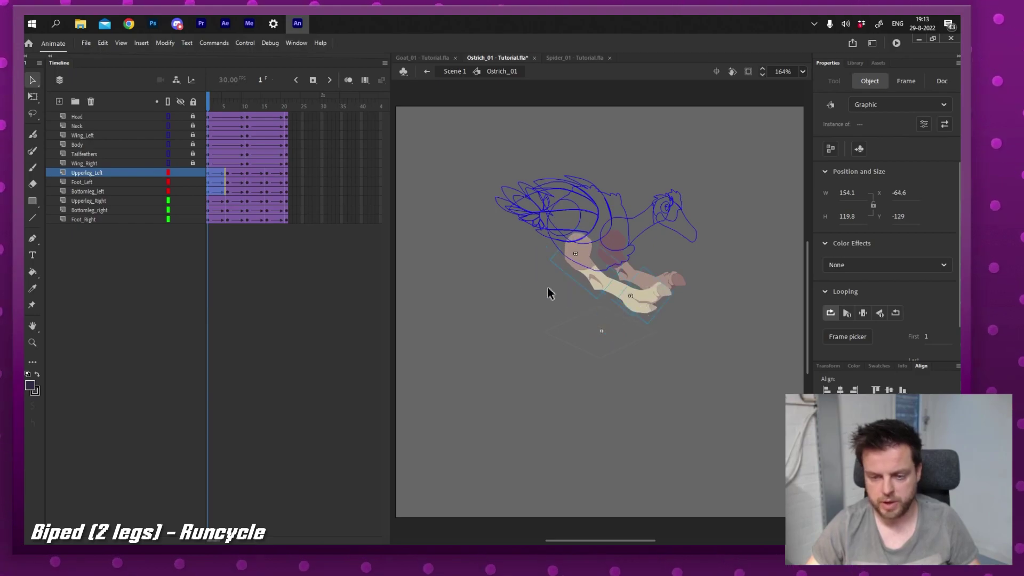
# At frame 11, swing both legs backward and reattach the right lower leg and foot to the upper leg.
pyautogui.moveTo(209, 104); pyautogui.dragTo(247, 104)
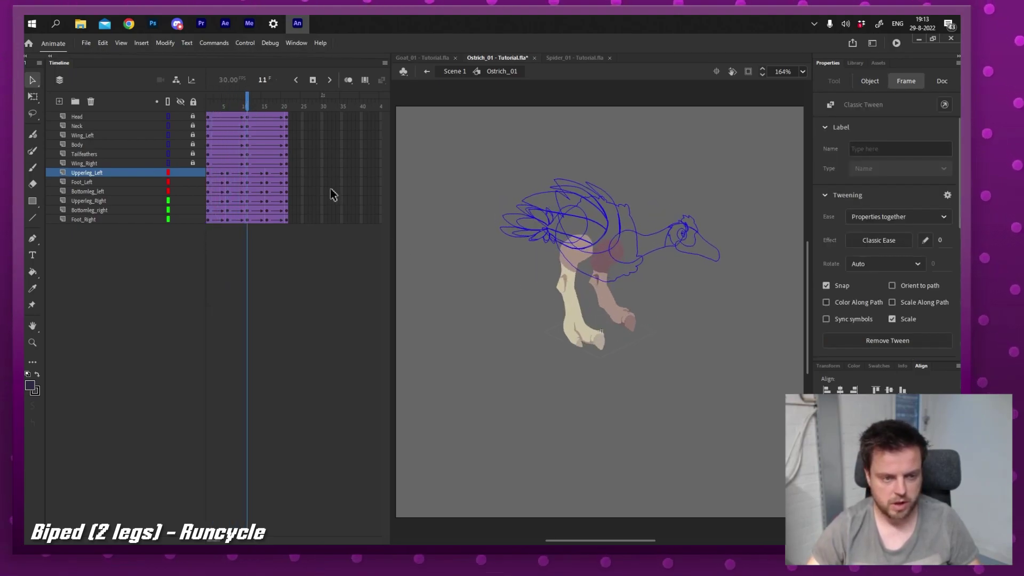
pyautogui.click(570, 381)
pyautogui.click(588, 313)
pyautogui.press('q')
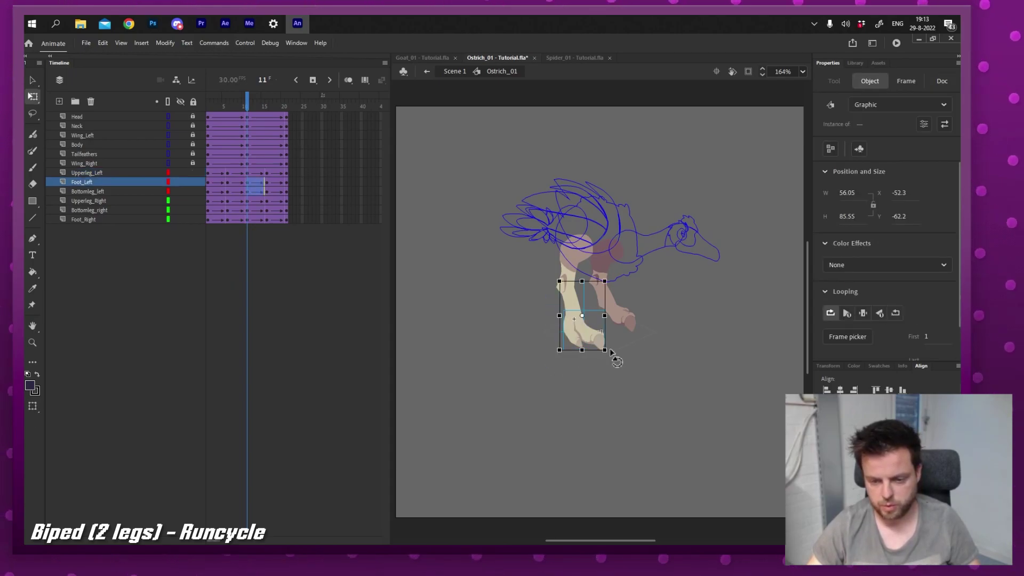
pyautogui.moveTo(574, 357); pyautogui.dragTo(555, 347)
pyautogui.press('v')
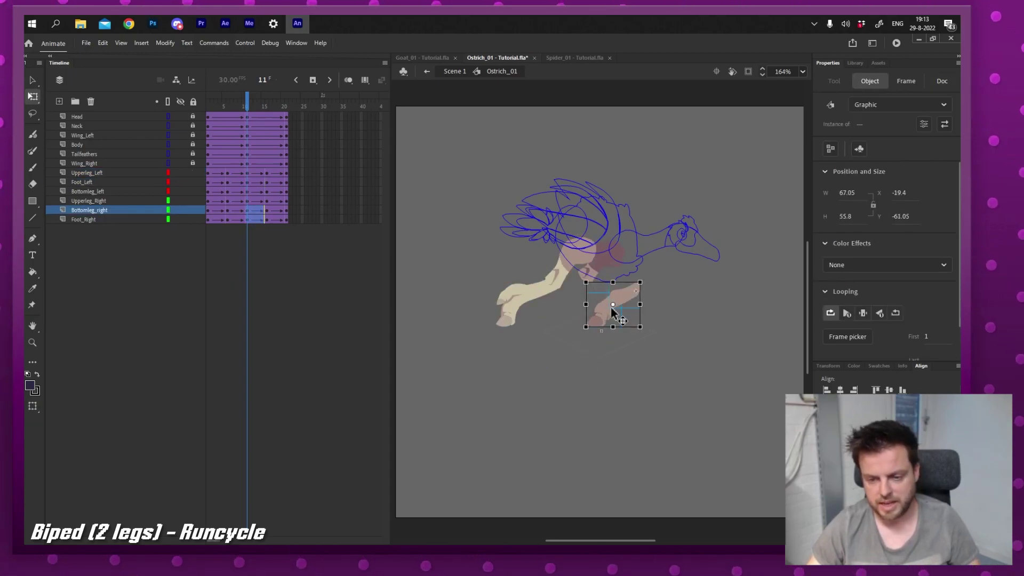
pyautogui.press('v')
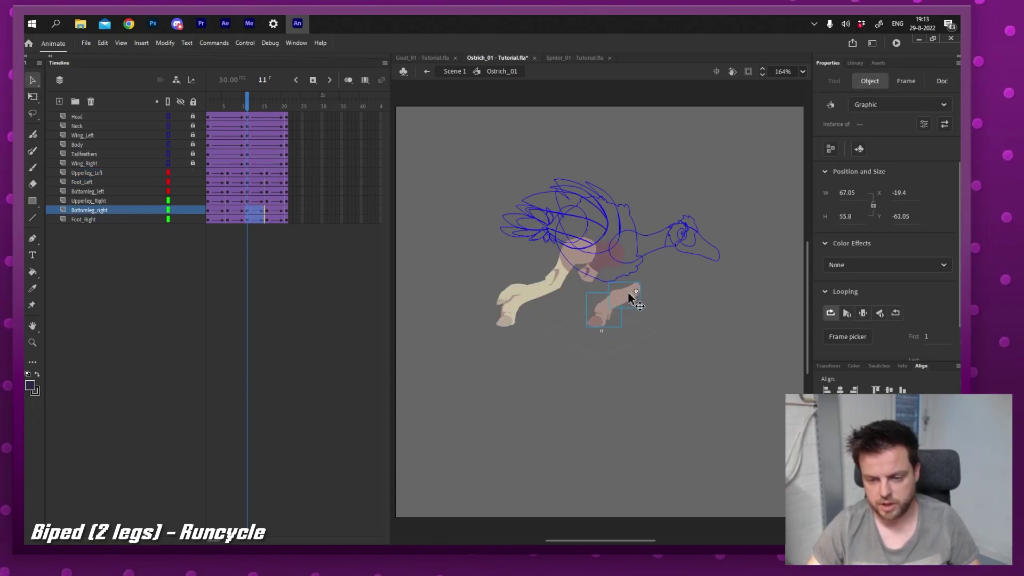
pyautogui.moveTo(627, 297); pyautogui.dragTo(583, 282)
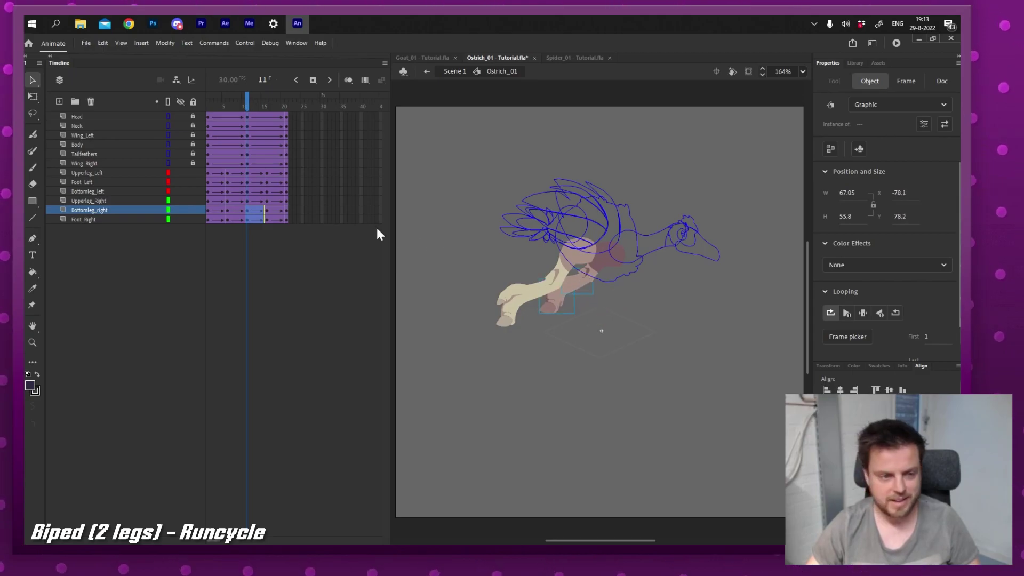
# At frame 16, rotate the left upper leg forward and bend its lower leg and foot back underneath it.
pyautogui.click(267, 118)
pyautogui.click(566, 269)
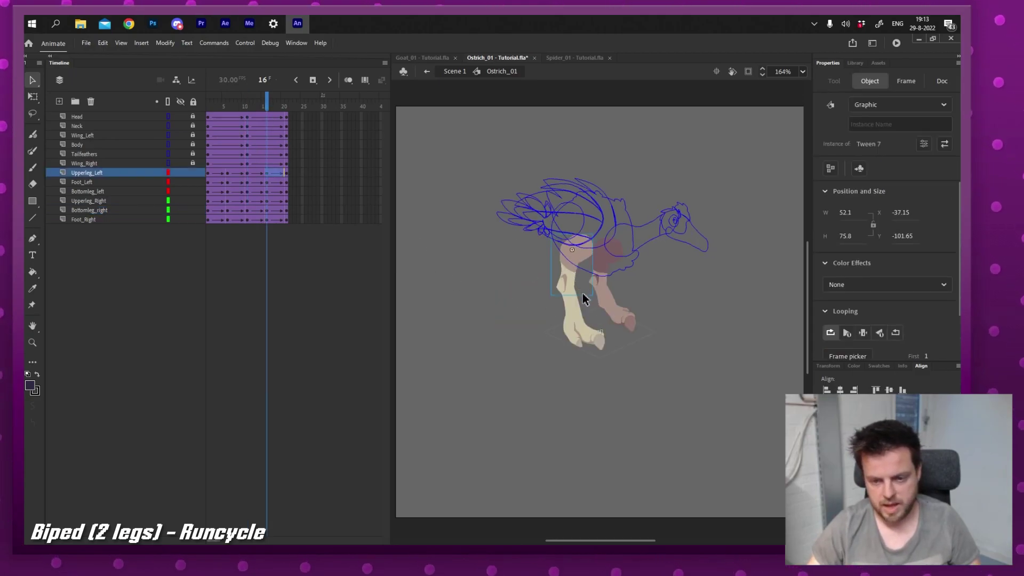
pyautogui.press('q')
pyautogui.moveTo(598, 300); pyautogui.dragTo(627, 273)
pyautogui.press('v')
pyautogui.moveTo(554, 300); pyautogui.dragTo(586, 372)
pyautogui.press('q')
pyautogui.press('v')
# At frame 16, rotate the right upper leg slightly to refine its passing pose.
pyautogui.click(607, 265)
pyautogui.press('q')
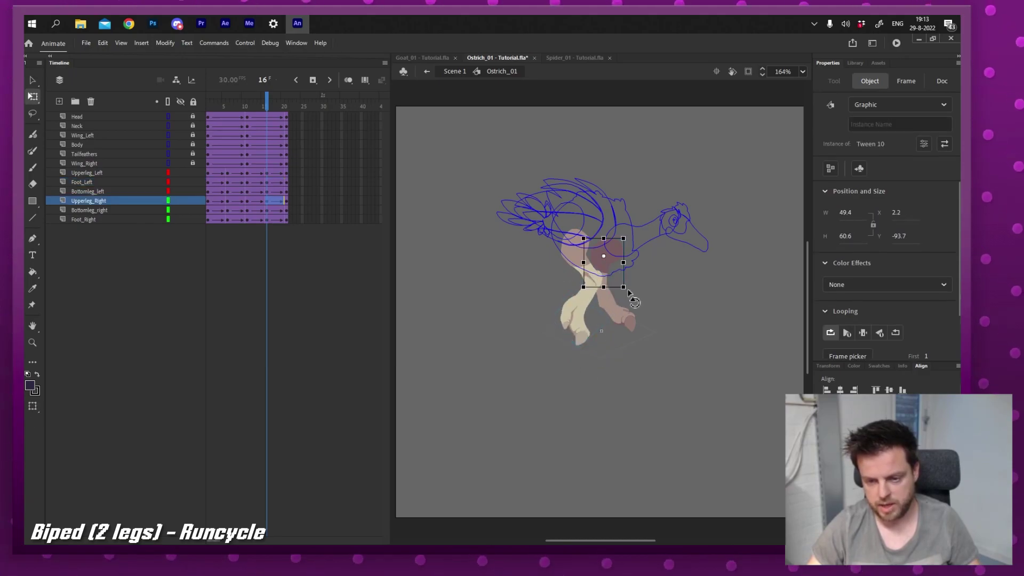
pyautogui.moveTo(634, 296); pyautogui.dragTo(620, 273)
pyautogui.press('v')
# Copy the leg keyframes from frame 1 to frame 21 and play back the cycle.
pyautogui.click(209, 220)
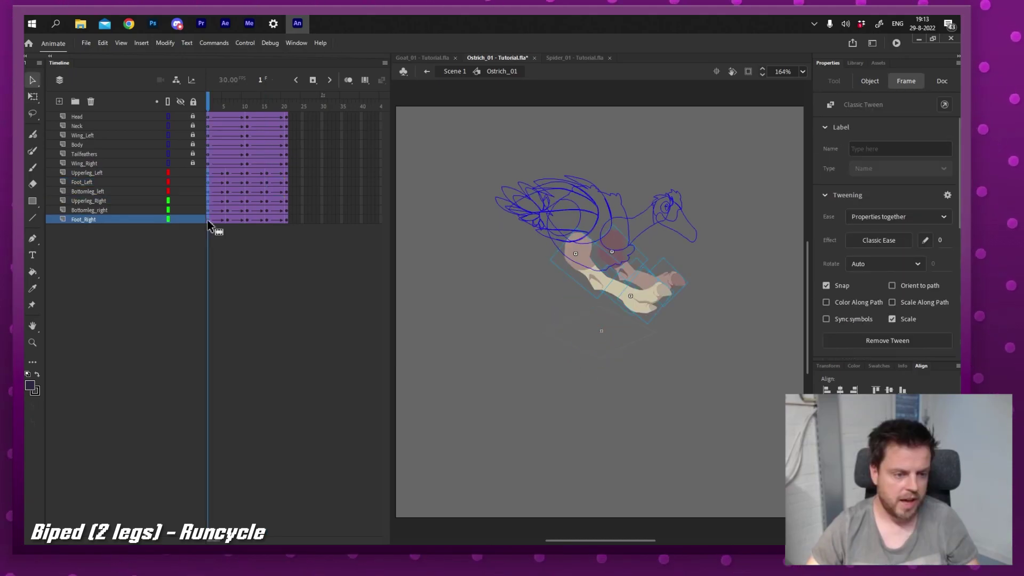
pyautogui.moveTo(210, 224); pyautogui.dragTo(286, 236)
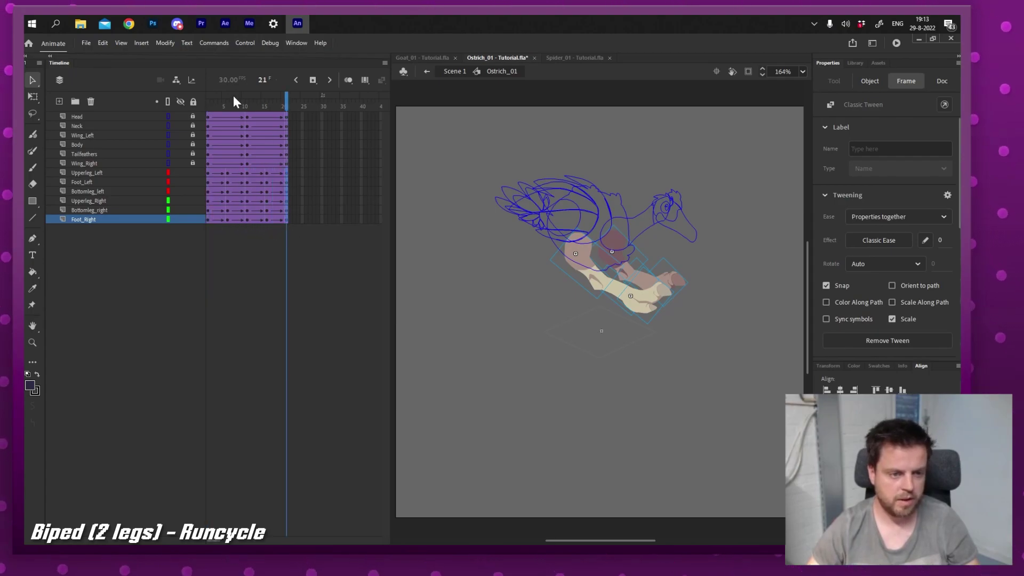
pyautogui.press('Return')
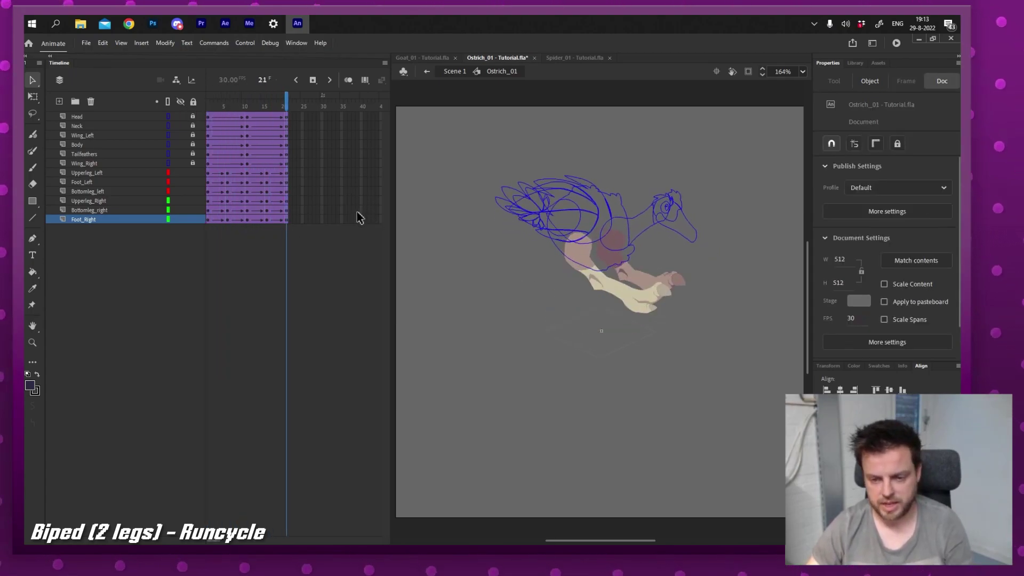
# Offset the animation of the three right-leg layers by half a cycle so the right leg alternates with the left.
pyautogui.click(121, 173)
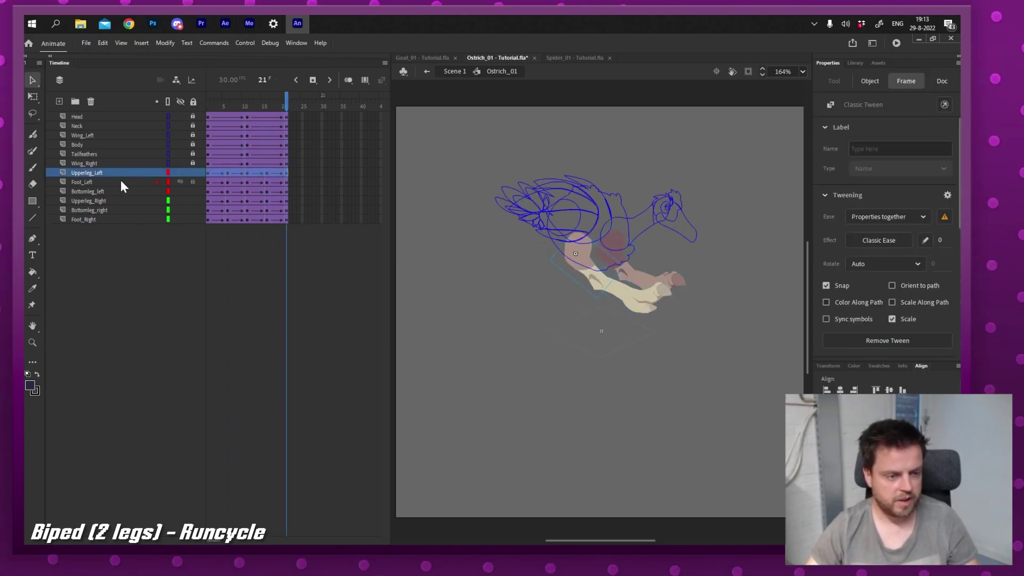
pyautogui.click(118, 200)
pyautogui.keyDown('shift'); pyautogui.click(118, 221); pyautogui.keyUp('shift')
pyautogui.moveTo(209, 204); pyautogui.dragTo(332, 243)
pyautogui.click(325, 220)
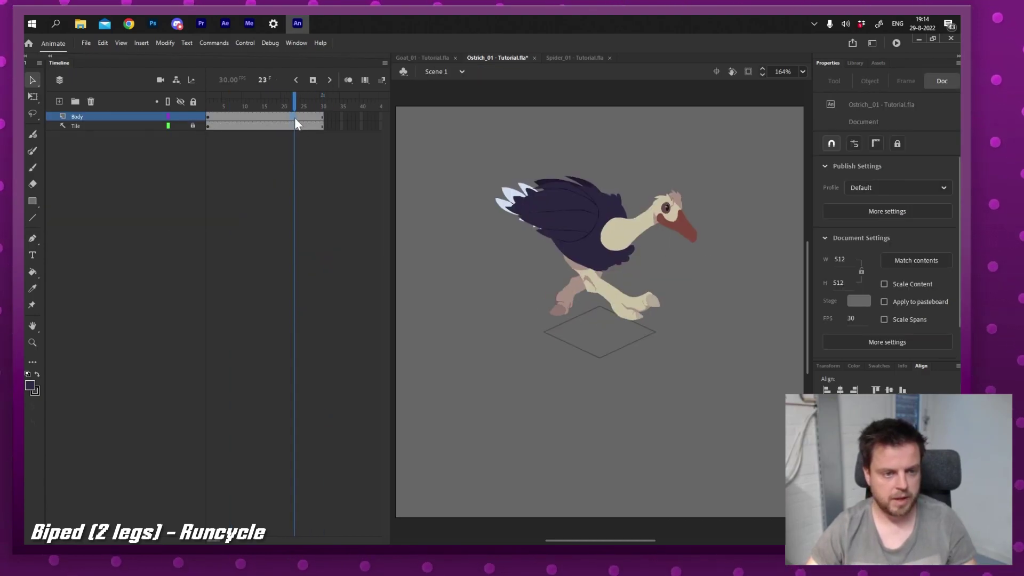
# Trim the Body and Tile layers in Scene 1 to 21 frames and test the movie.
pyautogui.moveTo(294, 118); pyautogui.dragTo(328, 154)
pyautogui.hotkey('shift', 'F5')
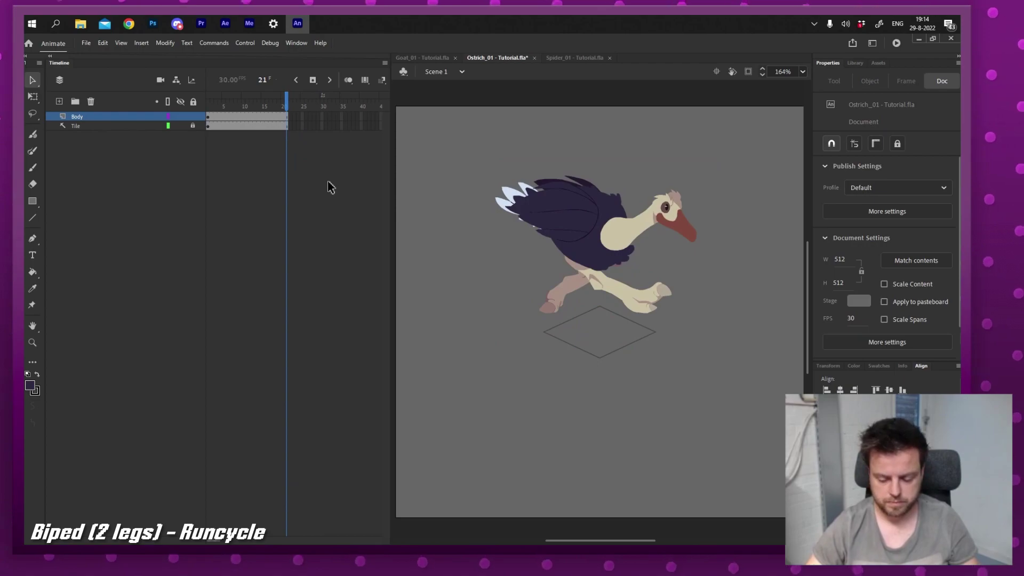
pyautogui.hotkey('ctrl', 'Return')
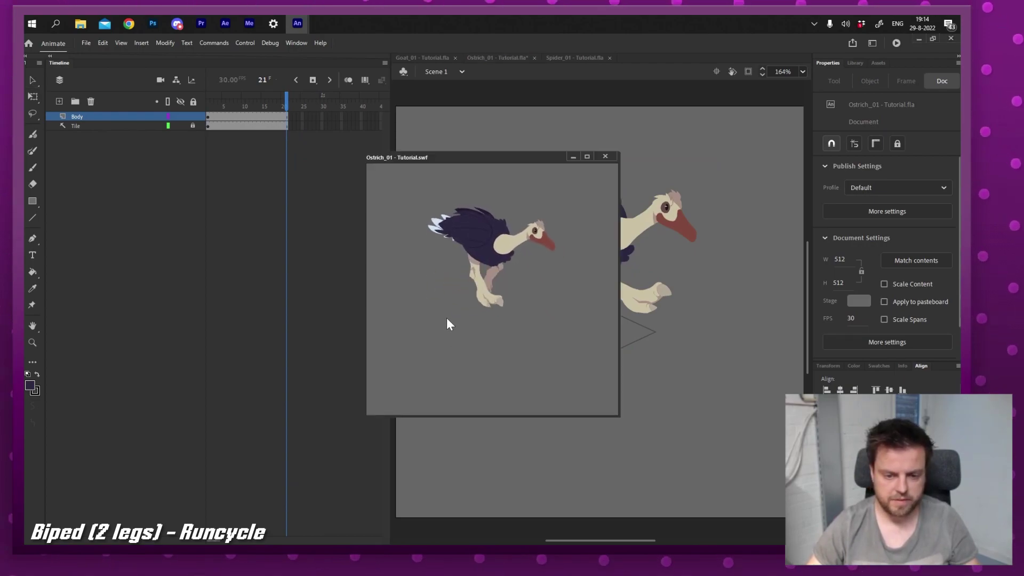
pyautogui.hotkey('ctrl', 'w')
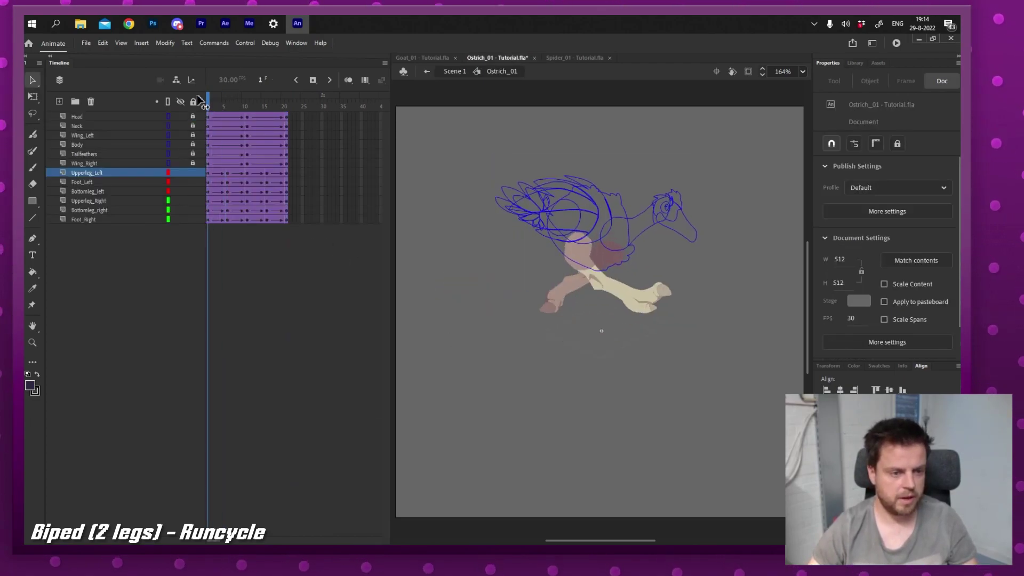
# Inside the ostrich symbol at frame 1, raise the left leg higher in front and the right leg higher behind.
pyautogui.click(216, 101)
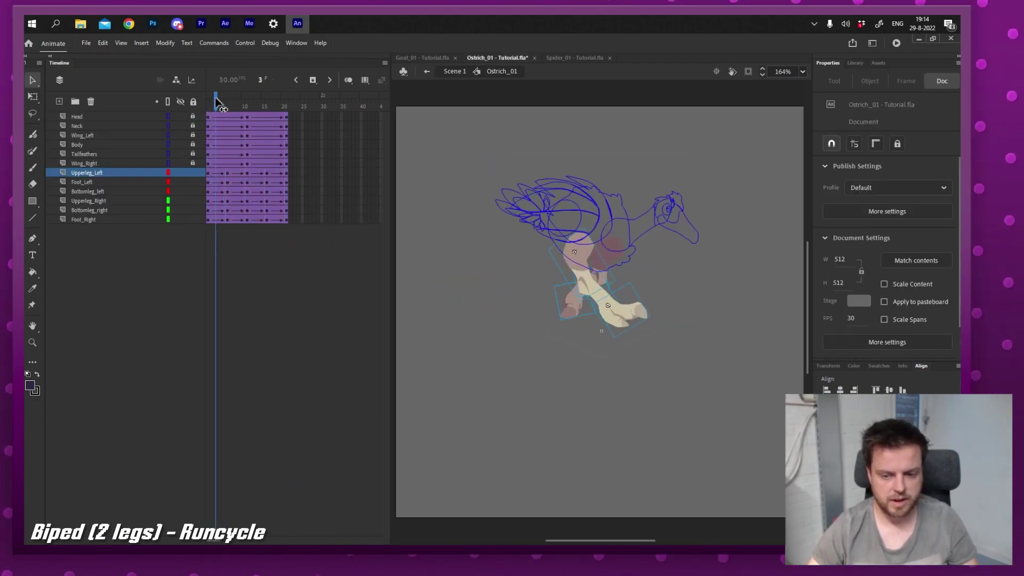
pyautogui.moveTo(215, 99); pyautogui.dragTo(207, 100)
pyautogui.press('q')
pyautogui.moveTo(600, 289); pyautogui.dragTo(698, 302)
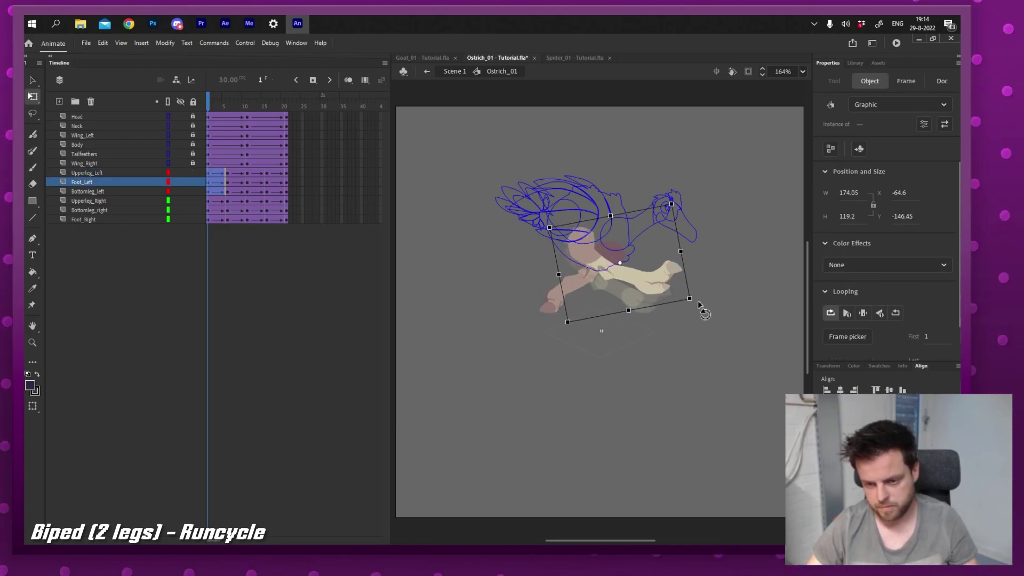
pyautogui.click(565, 283)
pyautogui.moveTo(530, 322); pyautogui.dragTo(538, 267)
# At frame 11, raise the left leg higher behind, shift the right leg further forward, and test the movie from Scene 1.
pyautogui.click(247, 237)
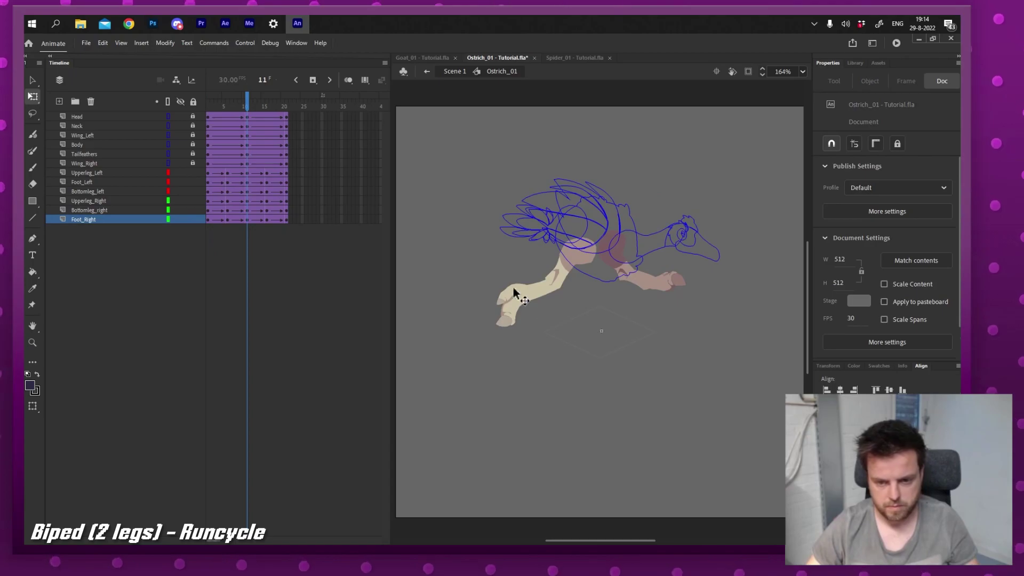
pyautogui.click(514, 291)
pyautogui.moveTo(497, 342); pyautogui.dragTo(477, 301)
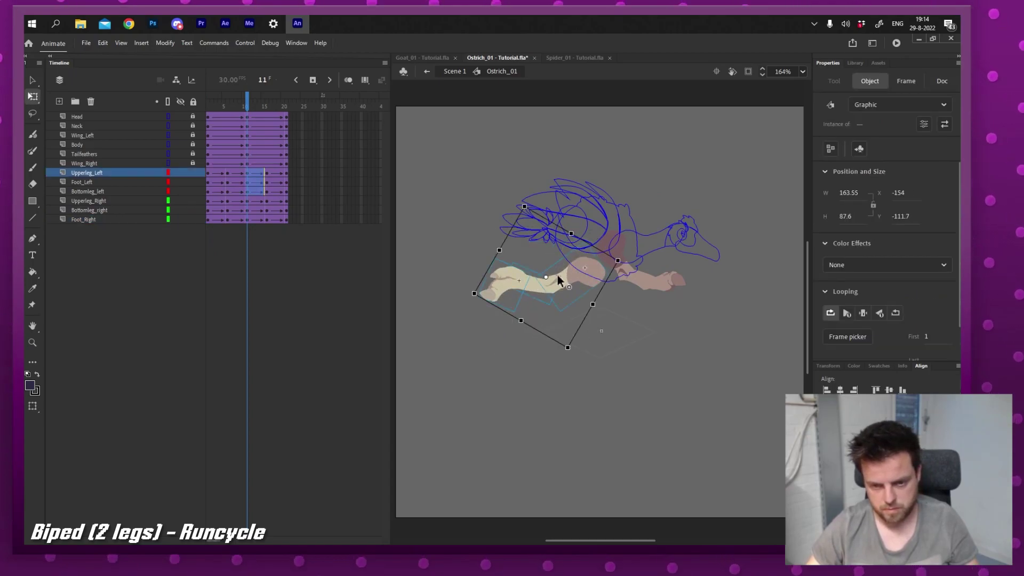
pyautogui.press('v')
pyautogui.click(665, 288)
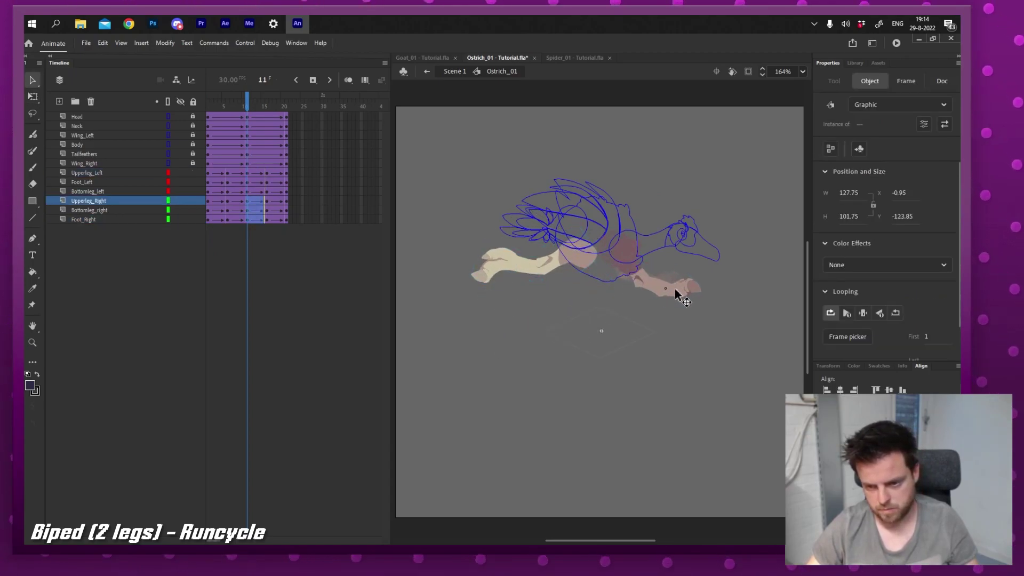
pyautogui.doubleClick(753, 261)
pyautogui.hotkey('ctrl', 'Return')
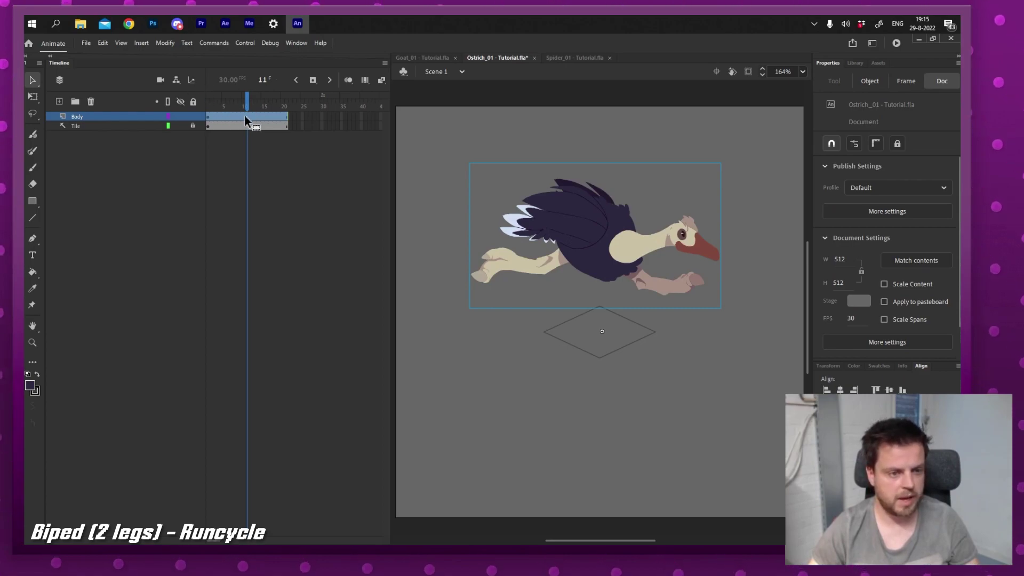
# Create a classic tween on Scene 1's Body layer, add keyframes at frames 21, 6 and 16, and return to frame 6.
pyautogui.rightClick(246, 117)
pyautogui.click(288, 124)
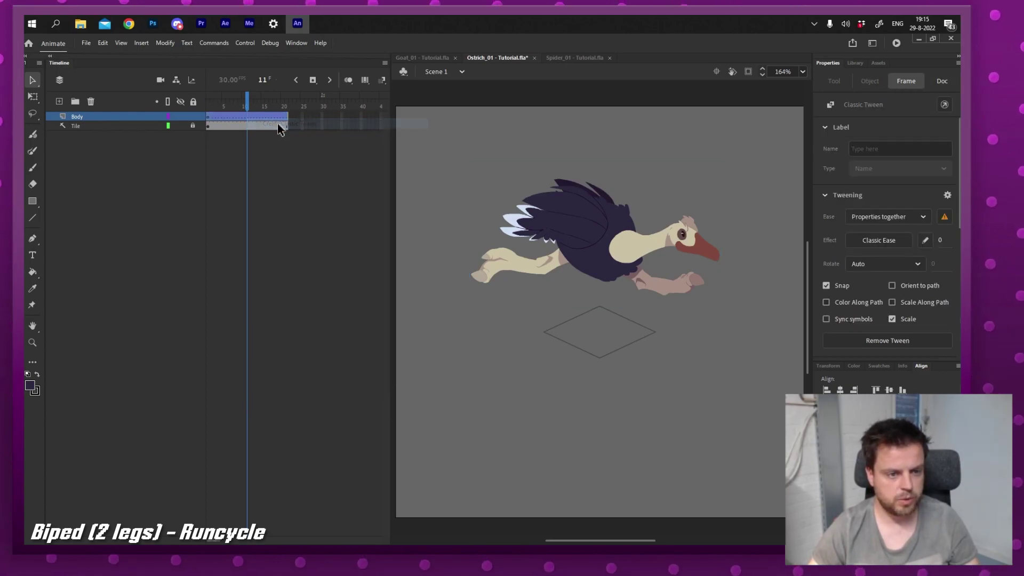
pyautogui.click(286, 117)
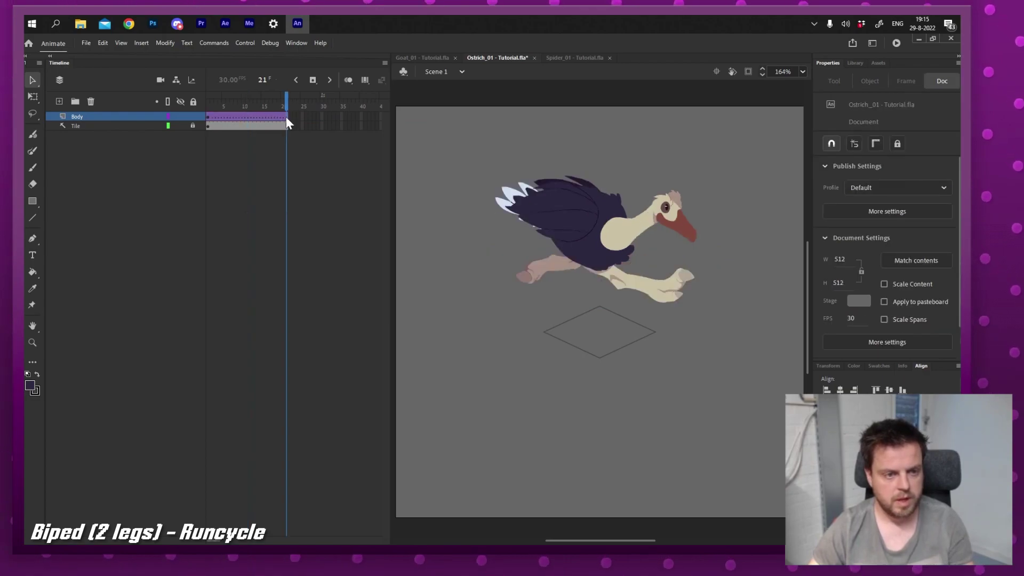
pyautogui.press('F6')
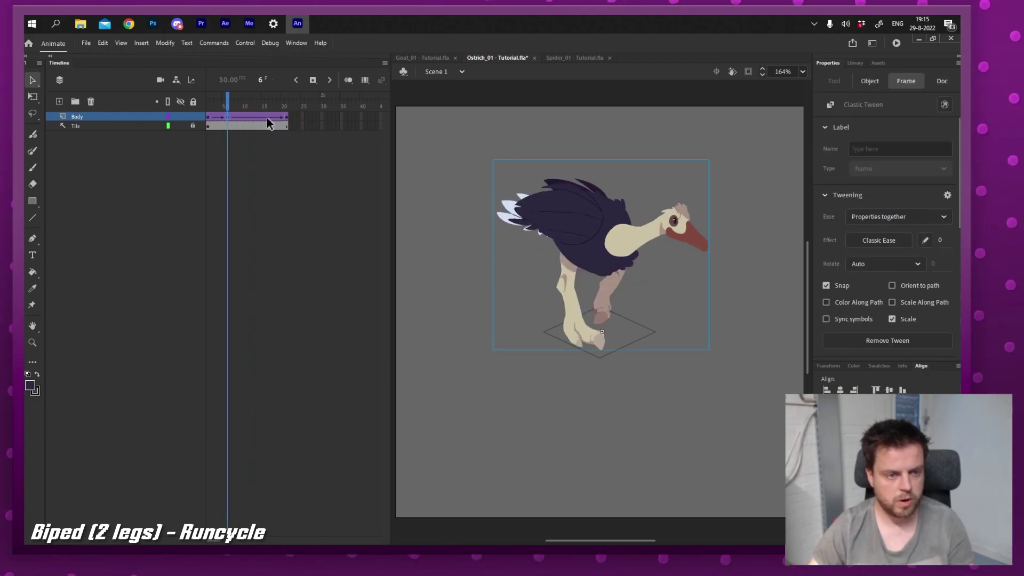
pyautogui.click(267, 121)
pyautogui.press('F6')
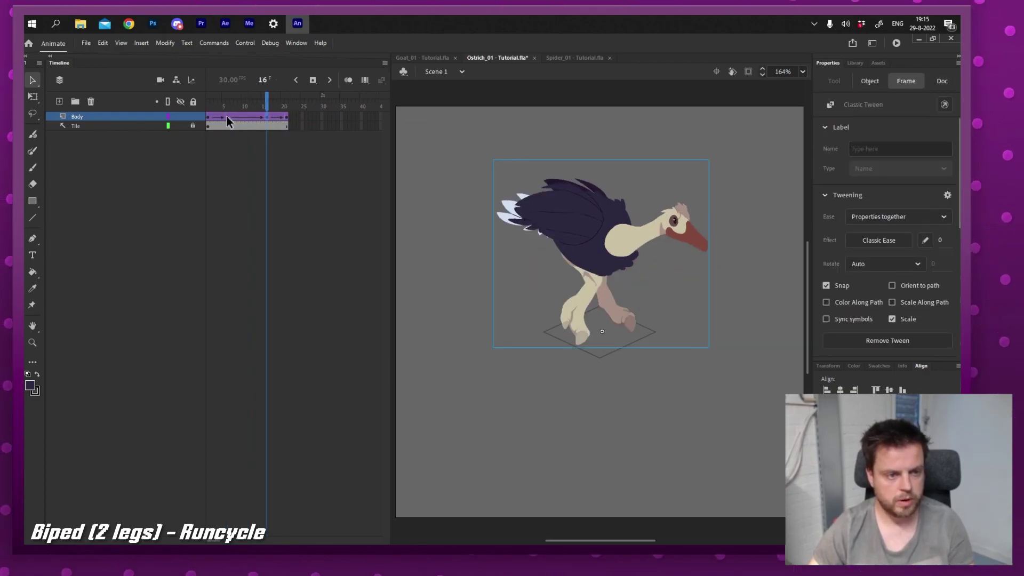
pyautogui.click(227, 118)
pyautogui.press('q')
pyautogui.moveTo(722, 161); pyautogui.dragTo(750, 186)
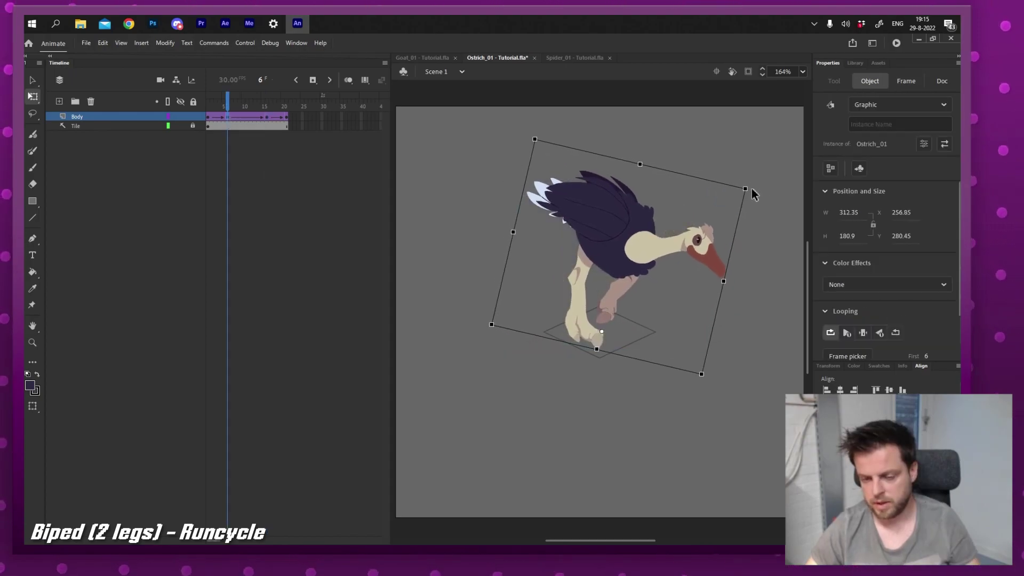
pyautogui.hotkey('ctrl', 'z')
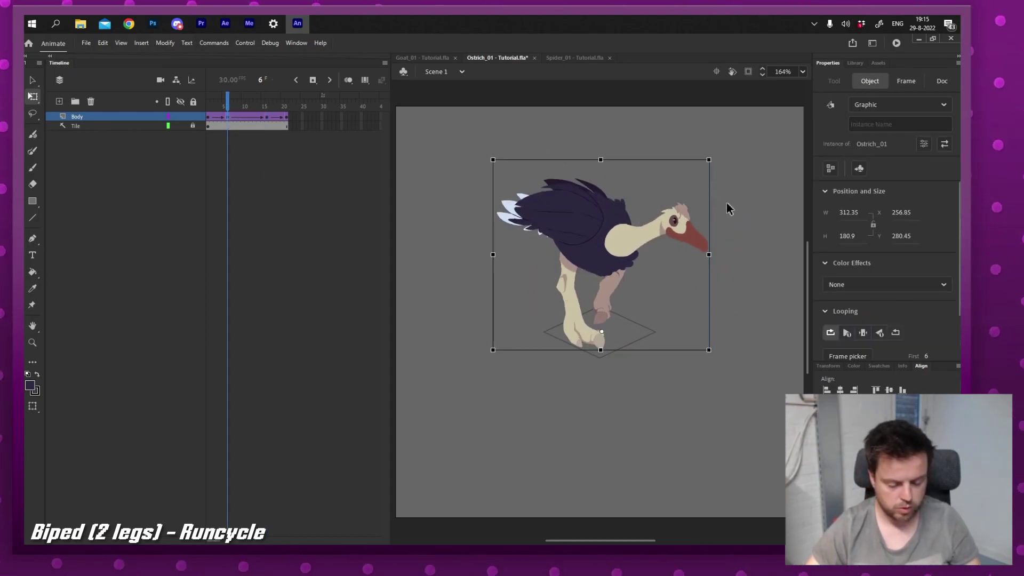
# Rotate the whole ostrich by 6 degrees at frame 6 using Scale and Rotate.
pyautogui.hotkey('ctrl', 'alt', 's')
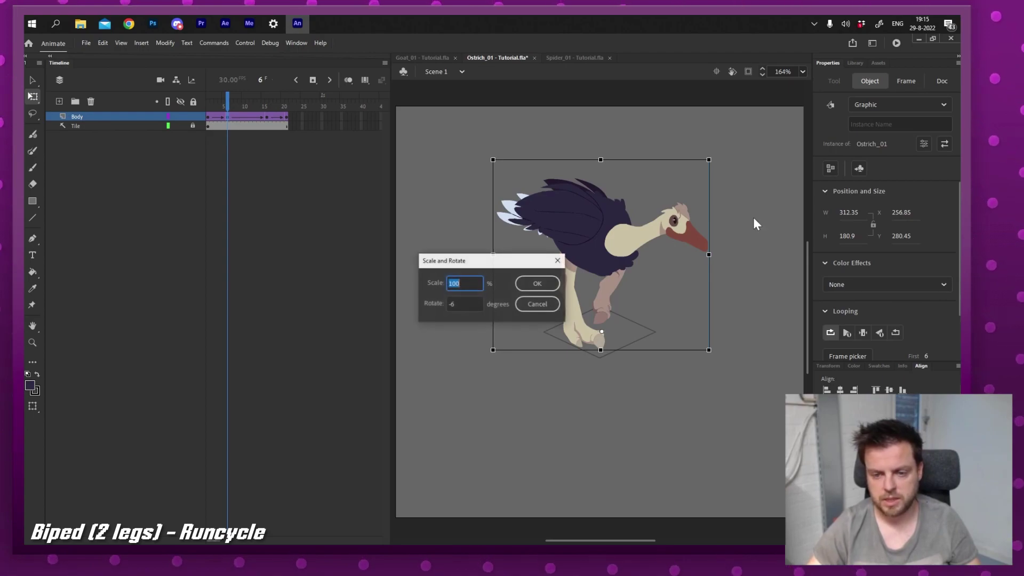
pyautogui.press('Tab')
pyautogui.write('6')
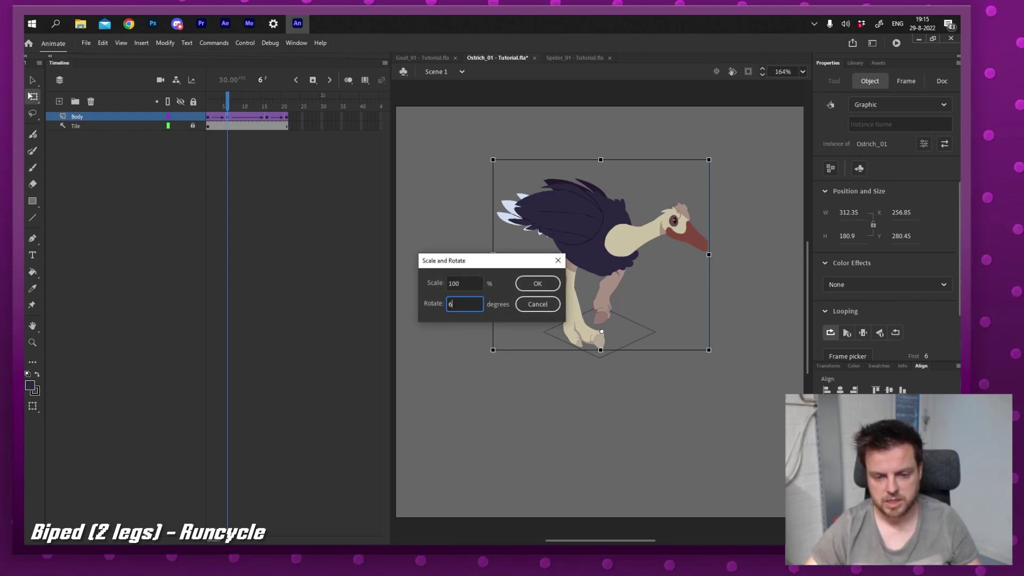
pyautogui.press('Return')
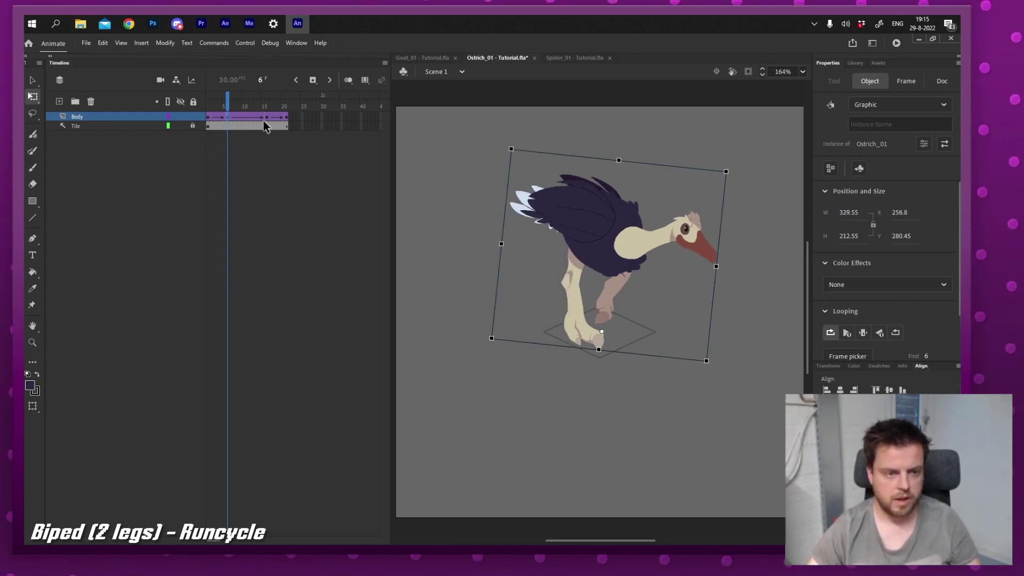
# Rotate the whole ostrich by -6 degrees at frame 16 using Scale and Rotate.
pyautogui.click(264, 117)
pyautogui.hotkey('ctrl', 'alt', 's')
pyautogui.press('Tab')
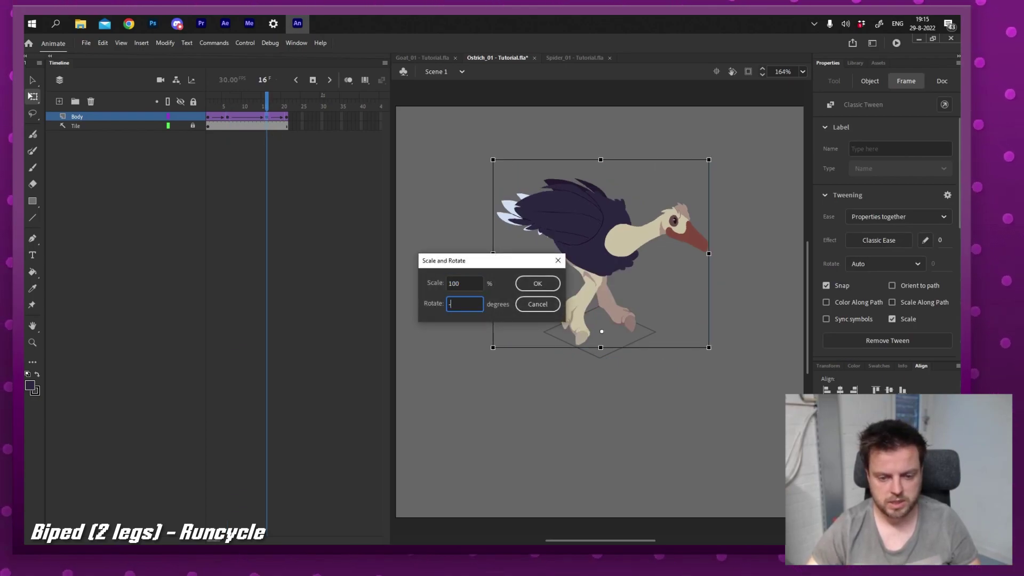
pyautogui.write('-6')
pyautogui.press('Return')
# Ease the Body layer's rocking tweens, using Ease In Out between frames 6 and 16 and Ease In after frame 16, and test the movie.
pyautogui.click(244, 117)
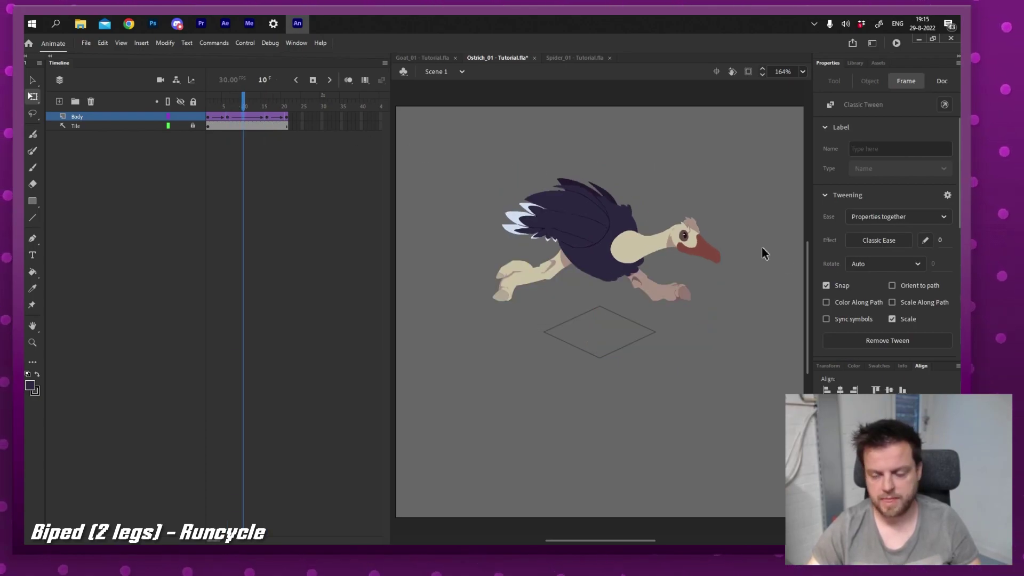
pyautogui.click(875, 240)
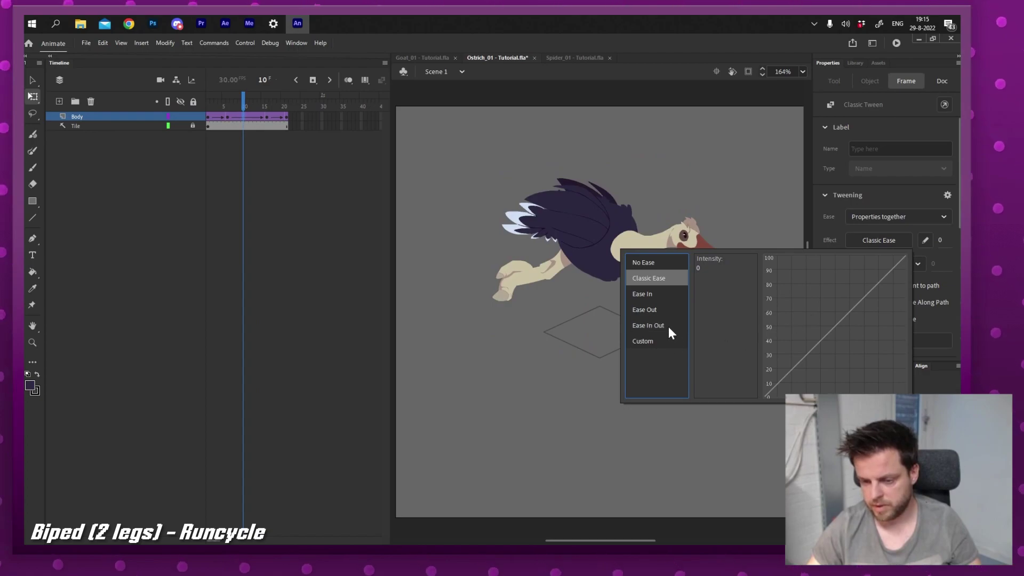
pyautogui.click(879, 241)
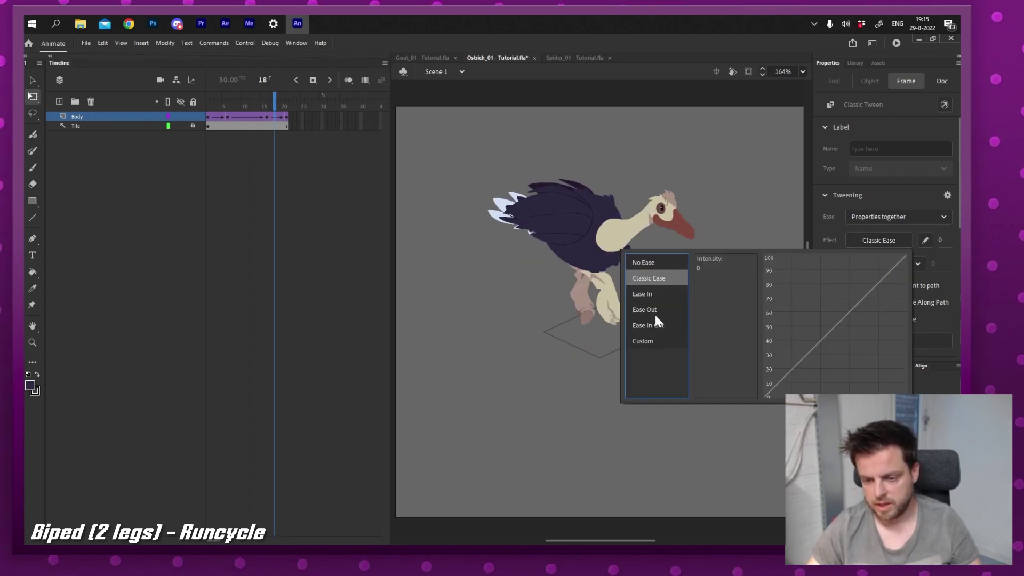
pyautogui.click(652, 295)
pyautogui.click(713, 261)
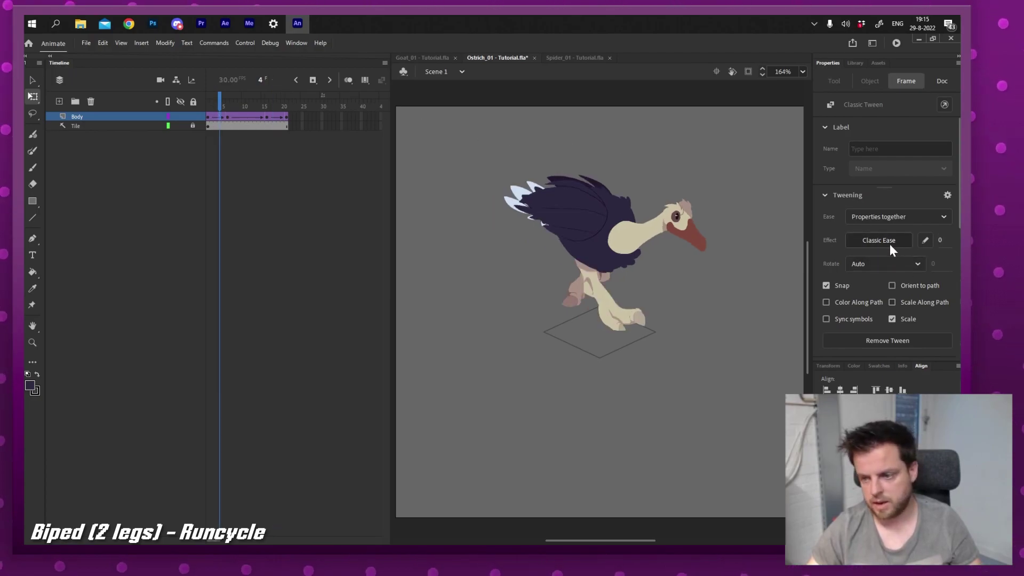
pyautogui.click(889, 245)
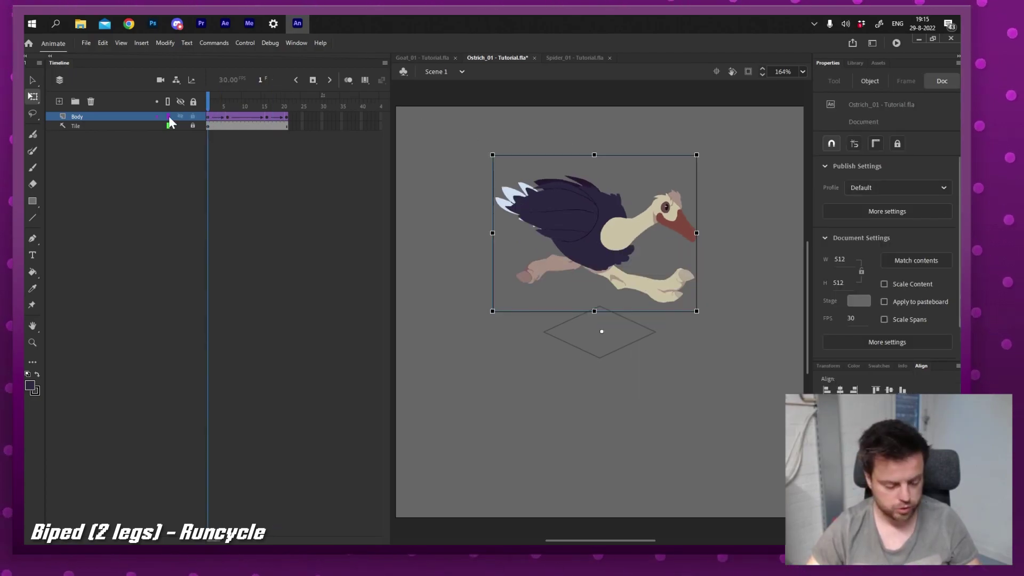
pyautogui.hotkey('ctrl', 'Return')
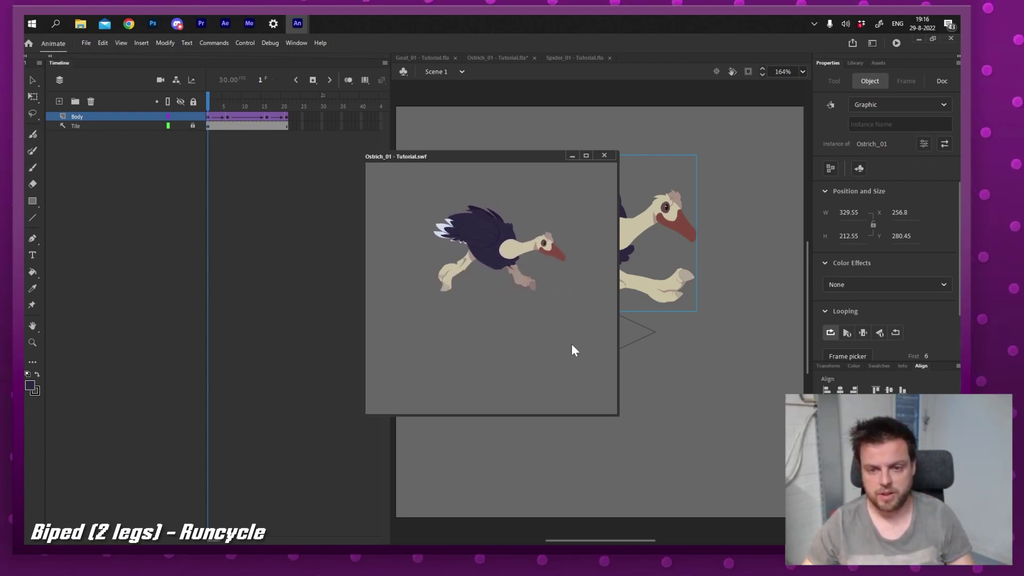
pyautogui.click(604, 156)
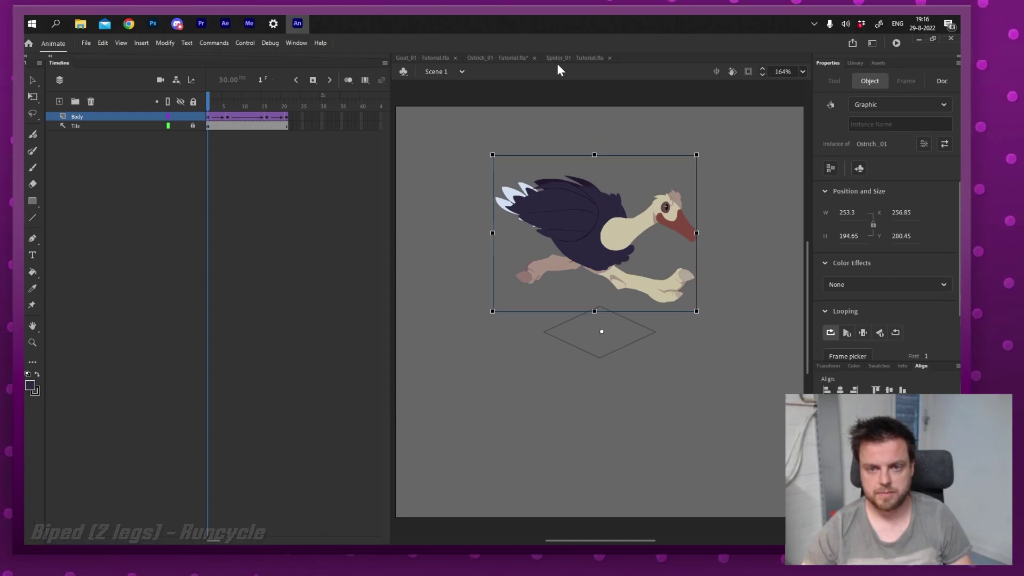
# Switch to the Spider_01 - Tutorial document and shorten Scene 1's Body and Tile layers to 20 frames.
pyautogui.click(559, 59)
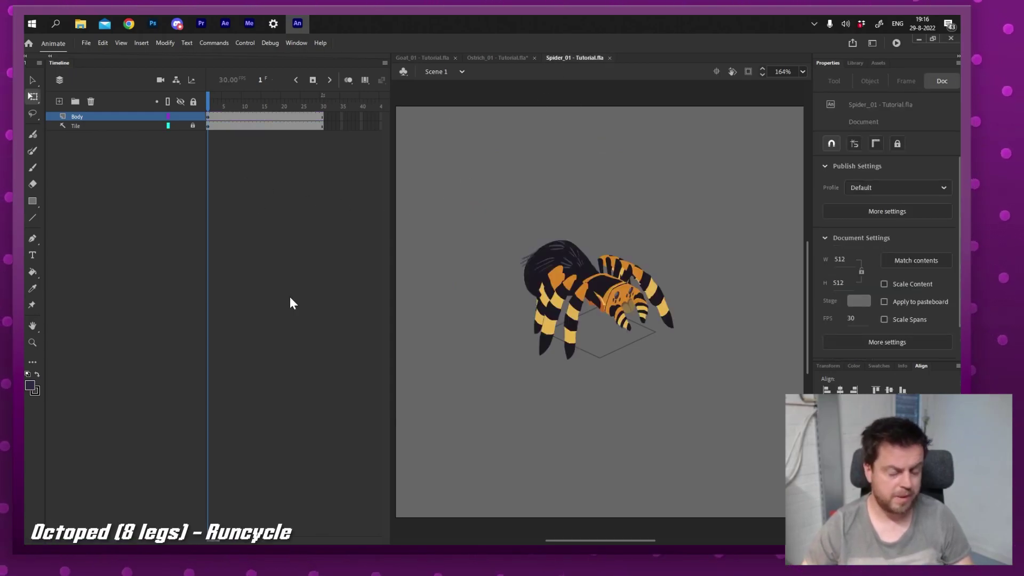
pyautogui.hotkey('ctrl', 'a')
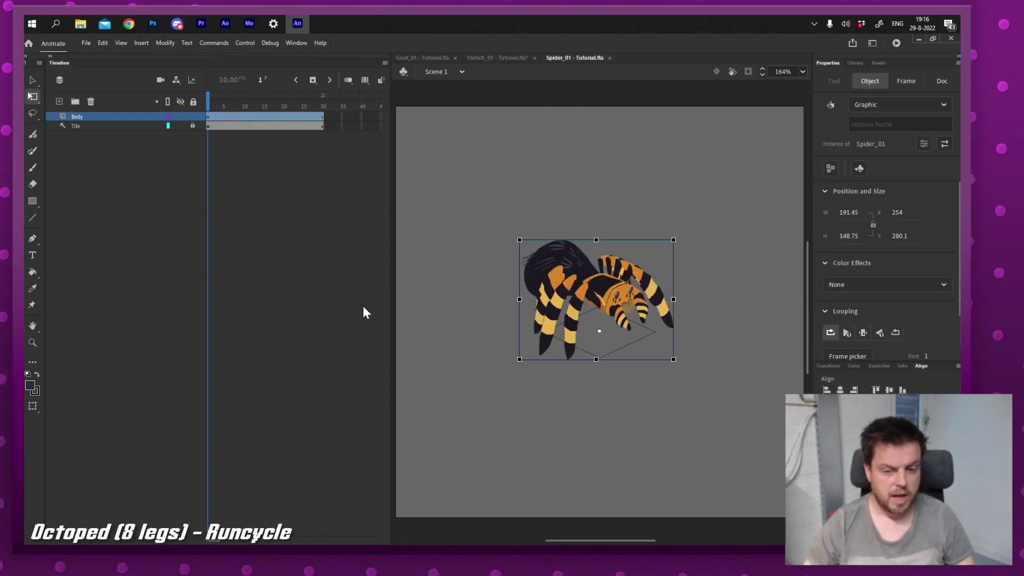
pyautogui.click(299, 168)
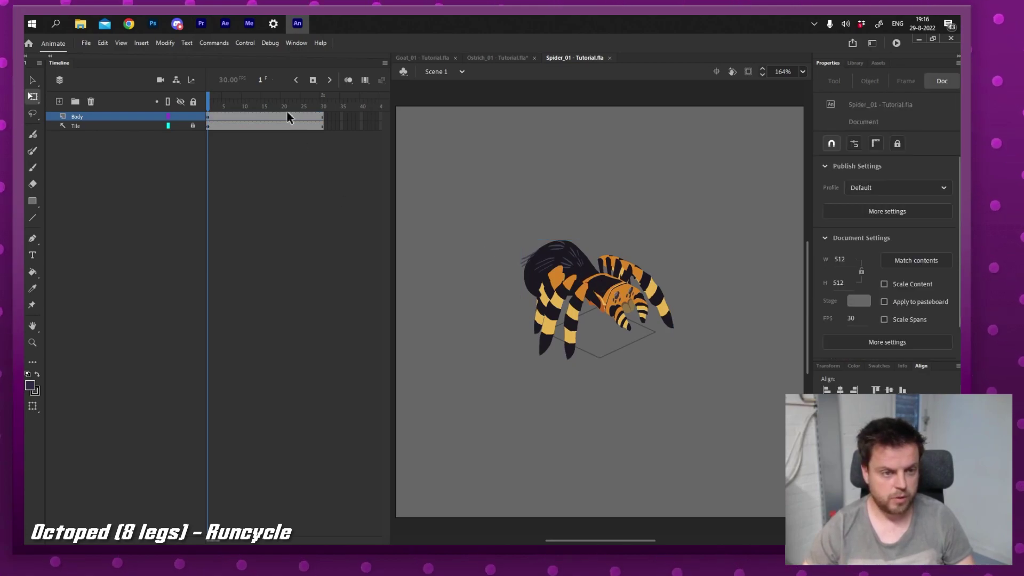
pyautogui.moveTo(287, 114); pyautogui.dragTo(345, 144)
pyautogui.hotkey('shift', 'F5')
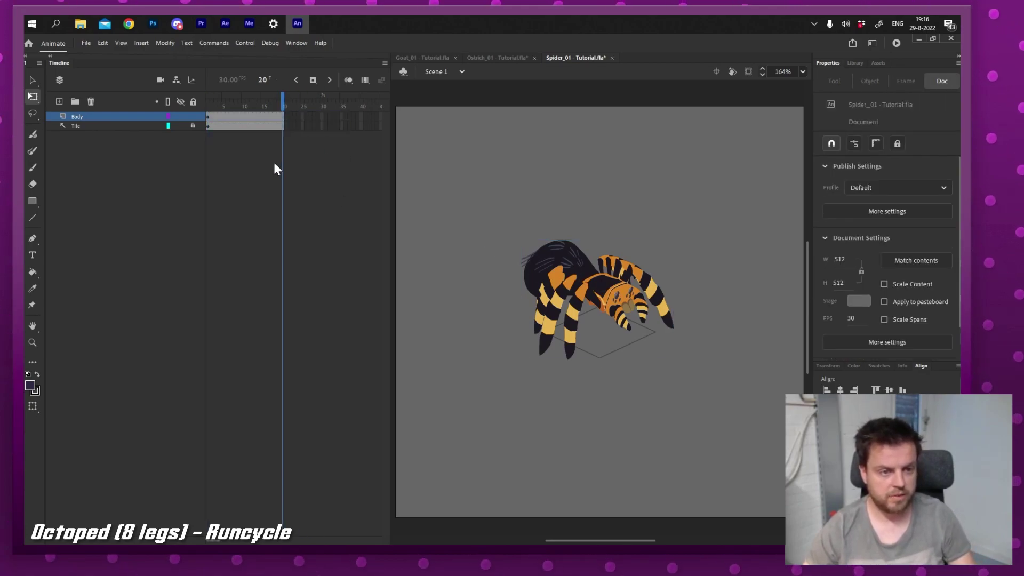
# Open the spider symbol for editing, trim all its layers to 21 frames, and create classic tweens on them.
pyautogui.doubleClick(611, 289)
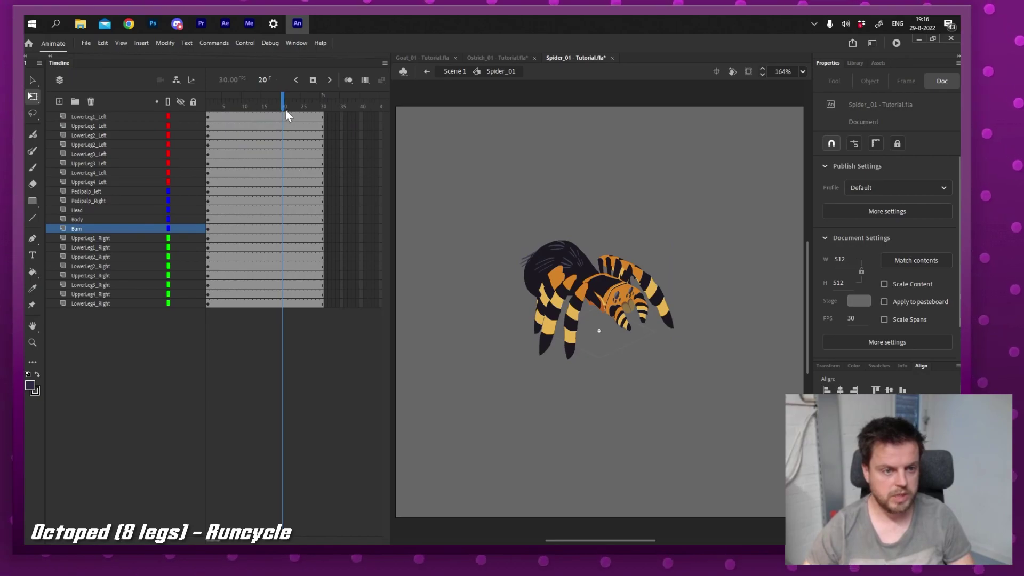
pyautogui.moveTo(288, 117); pyautogui.dragTo(342, 389)
pyautogui.hotkey('shift', 'F5')
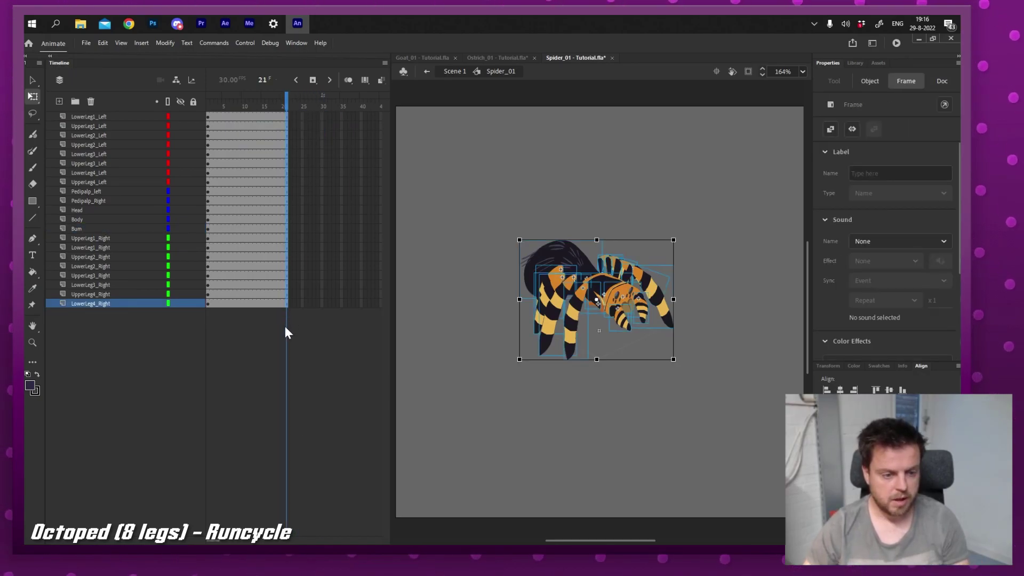
pyautogui.press('F4')
pyautogui.click(254, 362)
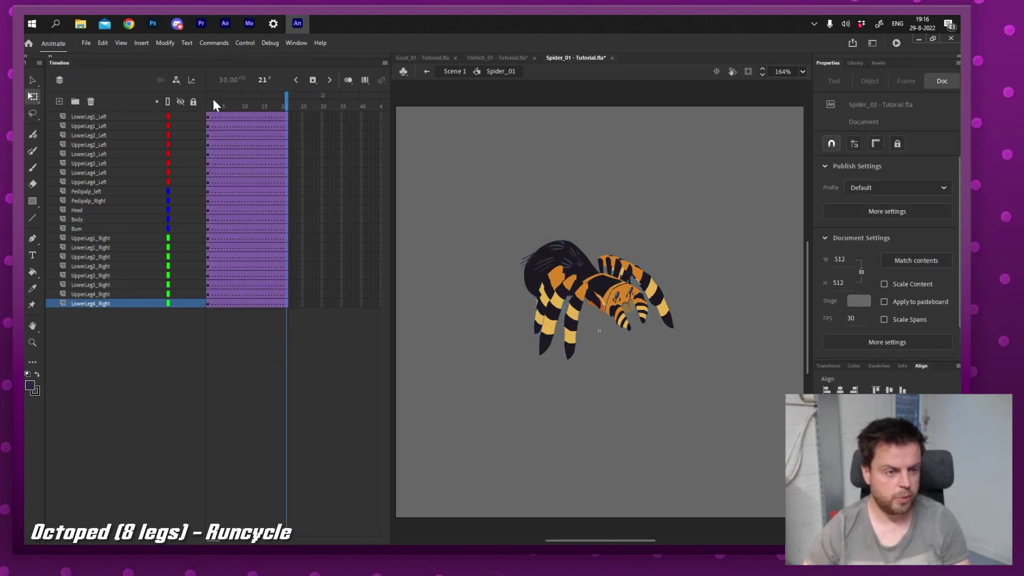
# Add keyframes at frames 21 and 11 on the pedipalp, head, body and bum layers.
pyautogui.moveTo(283, 192); pyautogui.dragTo(286, 230)
pyautogui.press('F6')
pyautogui.moveTo(243, 191); pyautogui.dragTo(243, 229)
pyautogui.press('F6')
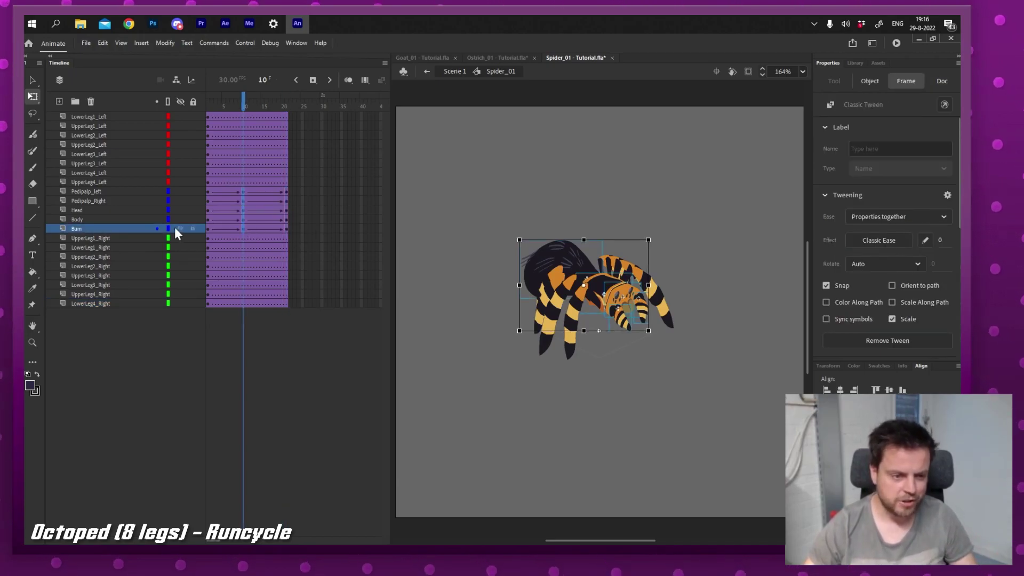
pyautogui.click(247, 231)
# At frame 11, shift the body parts slightly down and forward, and rotate both pedipalps.
pyautogui.press('v')
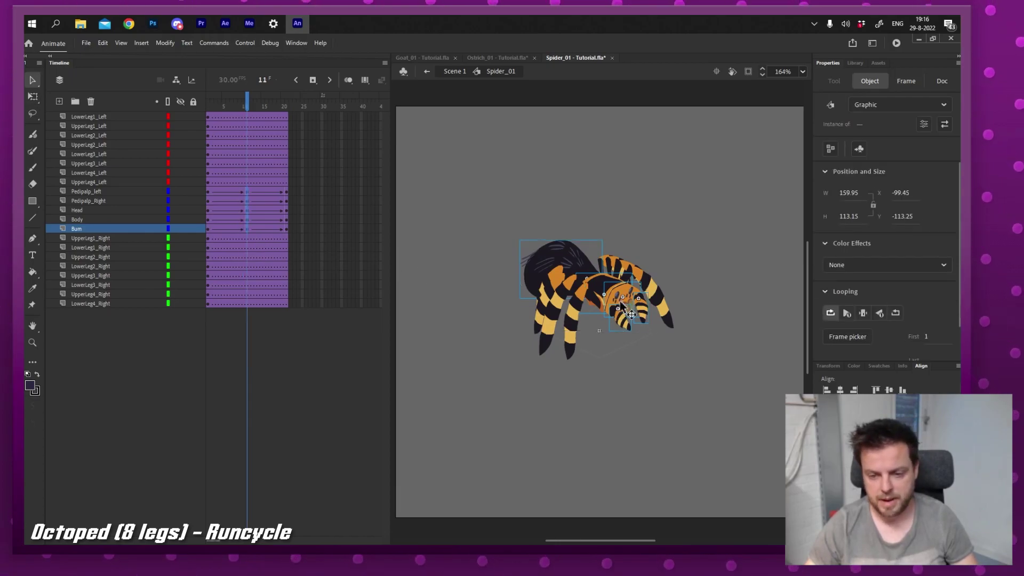
pyautogui.moveTo(620, 309); pyautogui.dragTo(626, 321)
pyautogui.hotkey('ctrl', 'shift', 'a')
pyautogui.keyDown('ctrl'); pyautogui.click(624, 304); pyautogui.keyUp('ctrl')
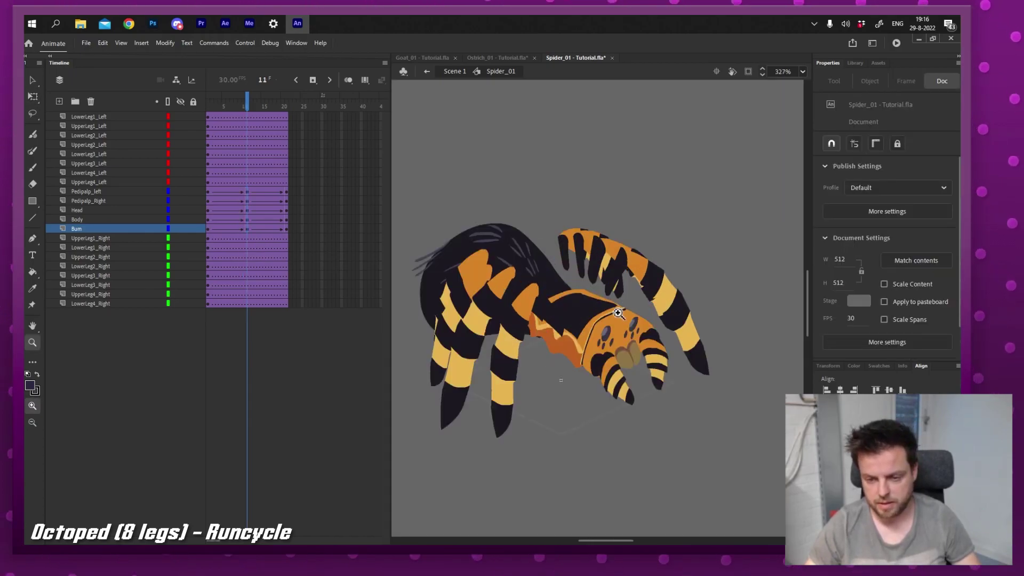
pyautogui.click(623, 368)
pyautogui.press('q')
pyautogui.moveTo(656, 404); pyautogui.dragTo(622, 409)
pyautogui.click(675, 372)
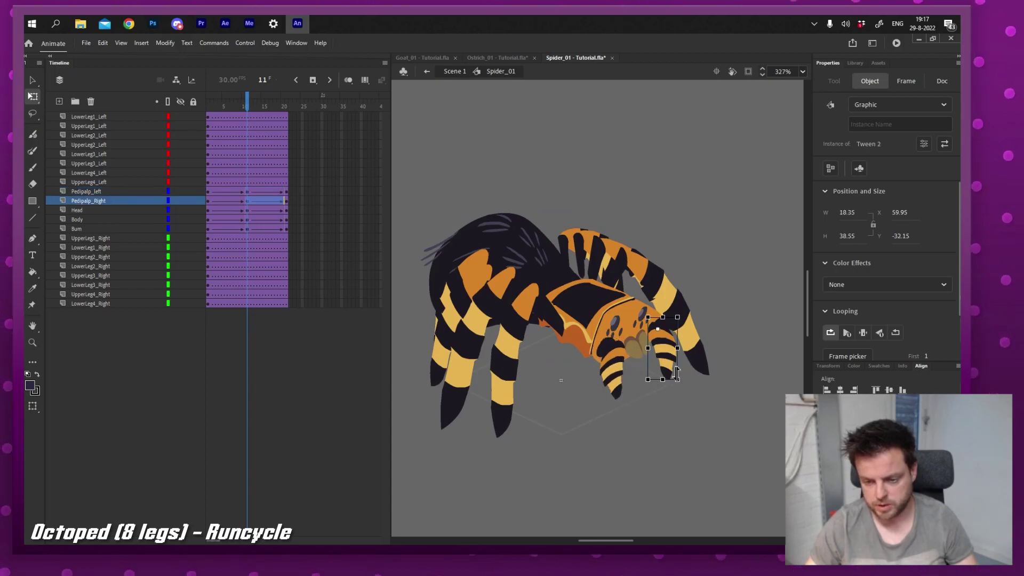
pyautogui.moveTo(685, 382); pyautogui.dragTo(705, 364)
# At frame 11, rotate the spider's bum upward and tilt its body downward at the front.
pyautogui.click(513, 223)
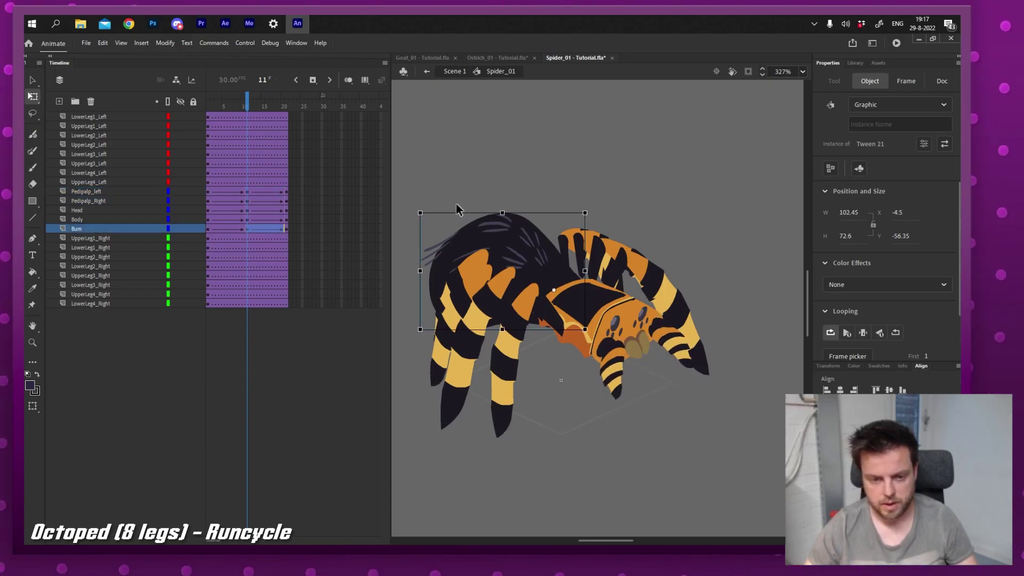
pyautogui.moveTo(419, 209); pyautogui.dragTo(453, 172)
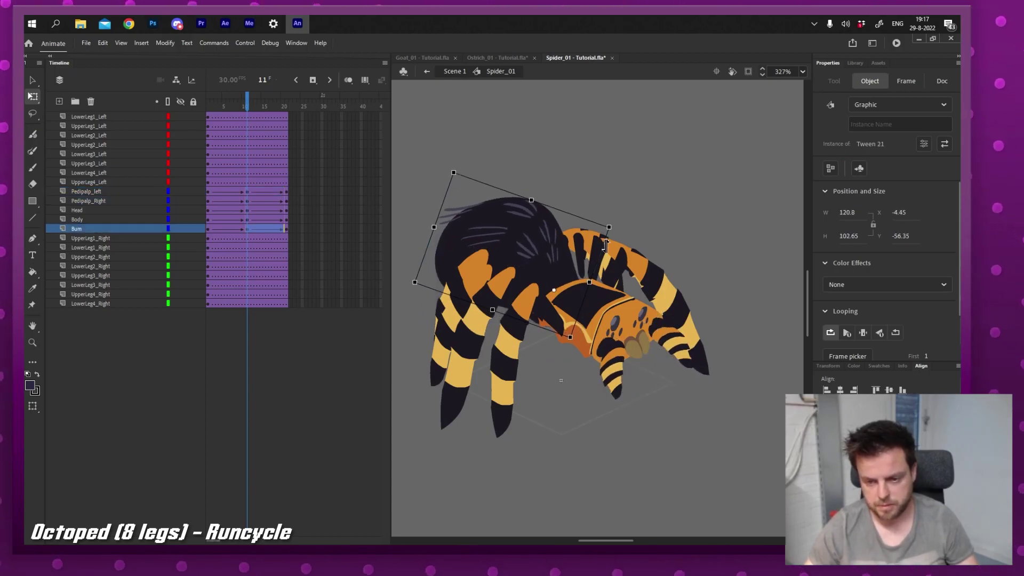
pyautogui.click(610, 294)
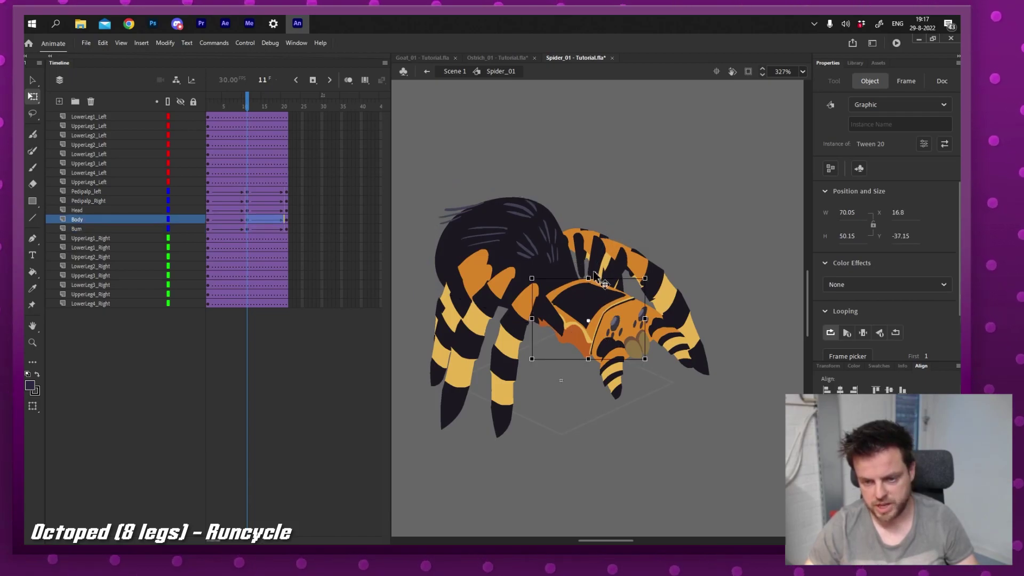
pyautogui.moveTo(652, 288); pyautogui.dragTo(640, 348)
# Apply the Quad Ease-In-Out preset to the pedipalp, head, body and bum tweens, and play back the motion.
pyautogui.click(208, 103)
pyautogui.moveTo(208, 102)
pyautogui.mouseDown()
pyautogui.moveTo(262, 108)
pyautogui.moveTo(207, 107)
pyautogui.mouseUp()
pyautogui.moveTo(233, 195); pyautogui.dragTo(285, 231)
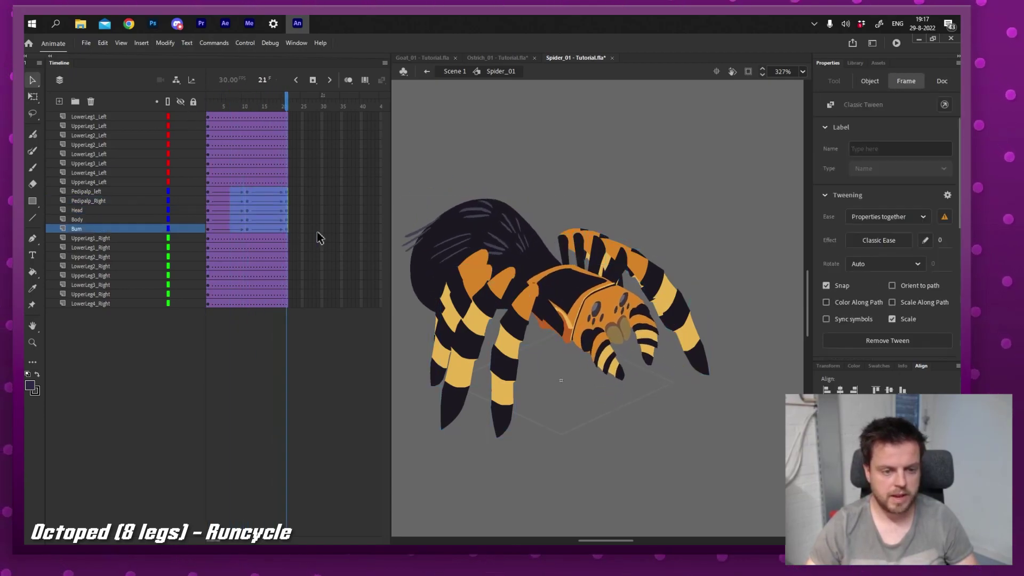
pyautogui.click(881, 240)
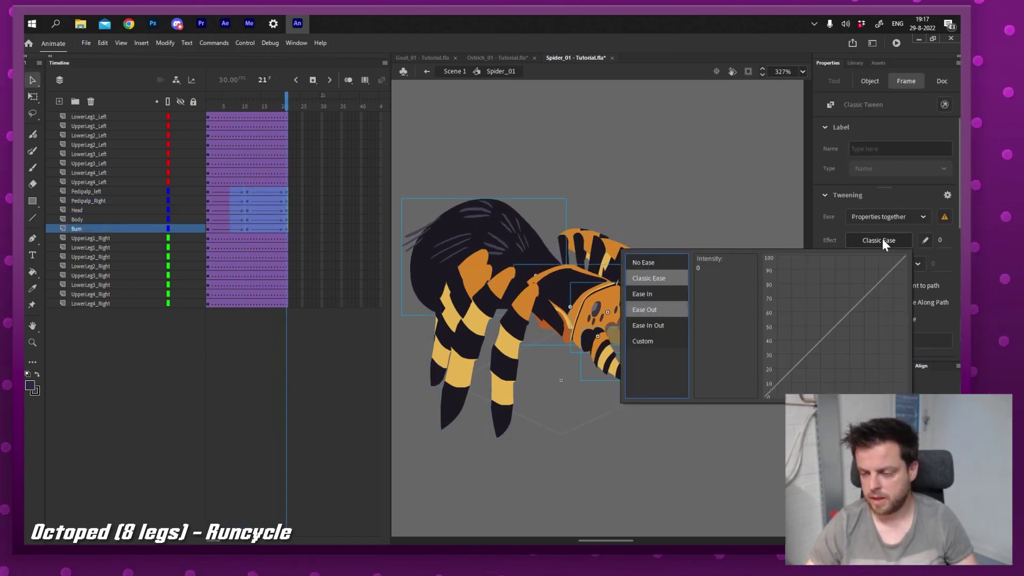
pyautogui.click(661, 325)
pyautogui.doubleClick(721, 260)
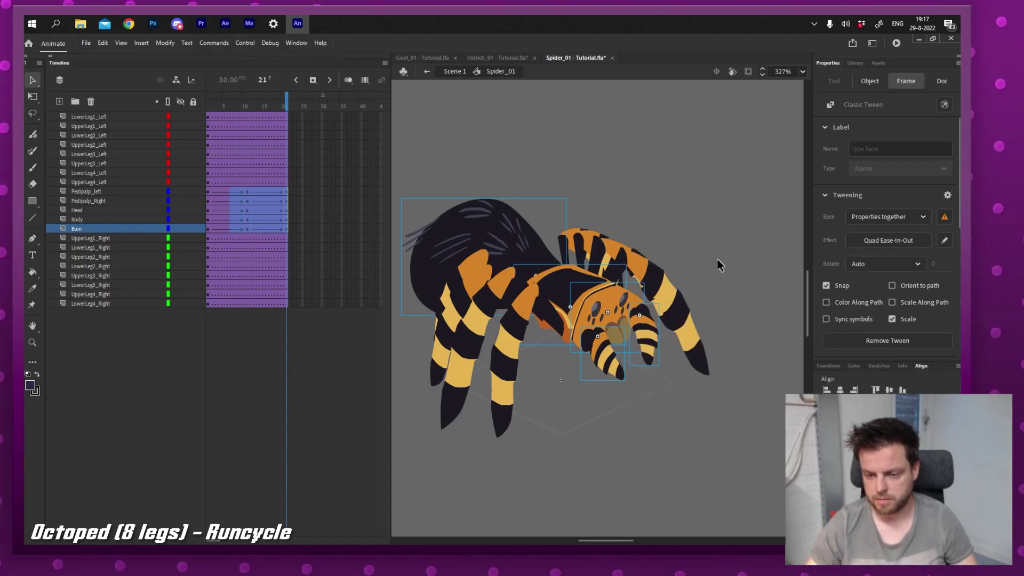
pyautogui.moveTo(225, 97); pyautogui.dragTo(195, 107)
pyautogui.press('Return')
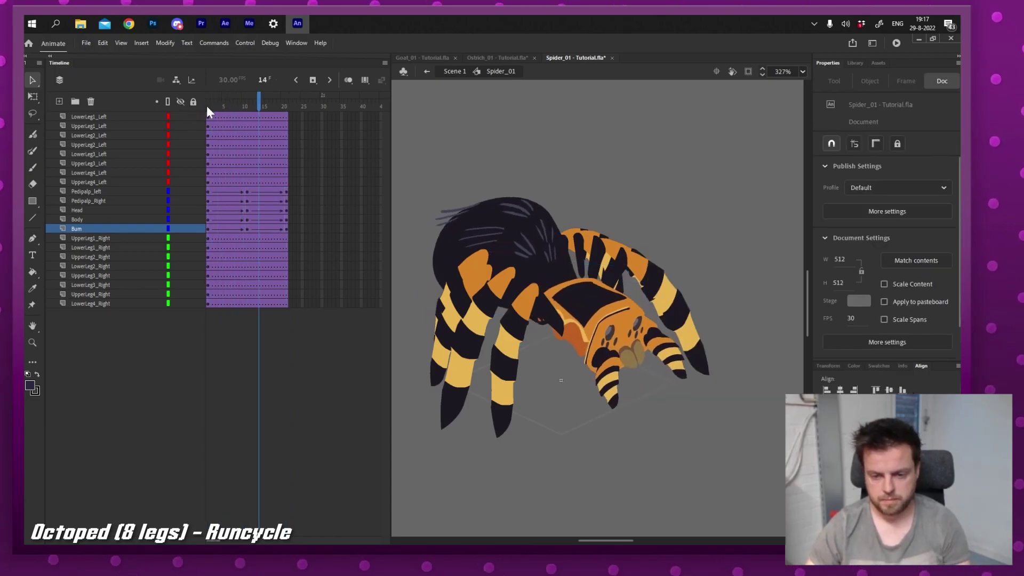
# Lock and outline the pedipalp, head, body and bum layers, and add keyframes at frames 21 and 11 on all leg layers.
pyautogui.moveTo(192, 191); pyautogui.dragTo(191, 225)
pyautogui.click(192, 228)
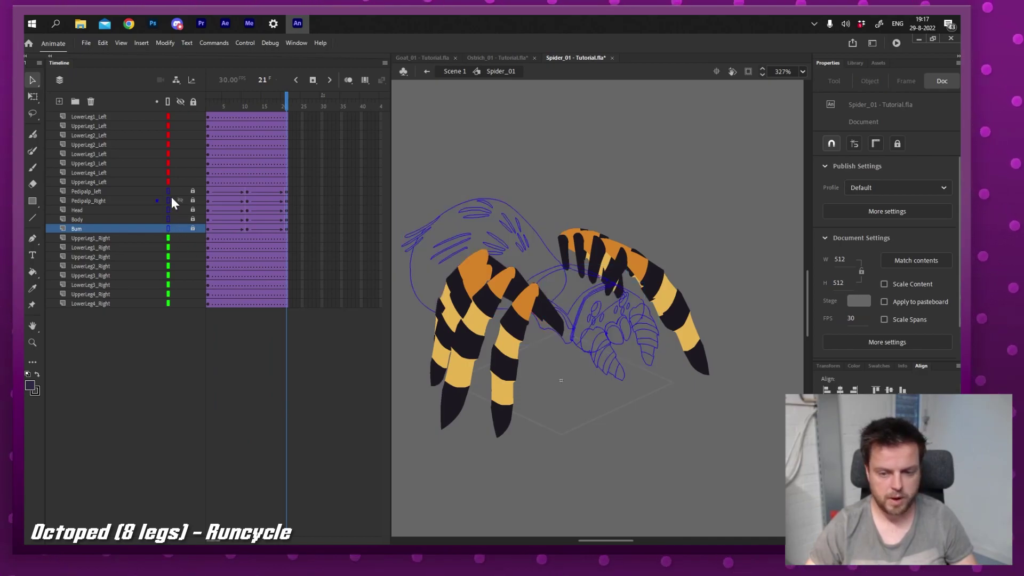
pyautogui.click(283, 117)
pyautogui.moveTo(287, 117); pyautogui.dragTo(286, 182)
pyautogui.moveTo(285, 238); pyautogui.dragTo(286, 304)
pyautogui.moveTo(247, 238); pyautogui.dragTo(247, 301)
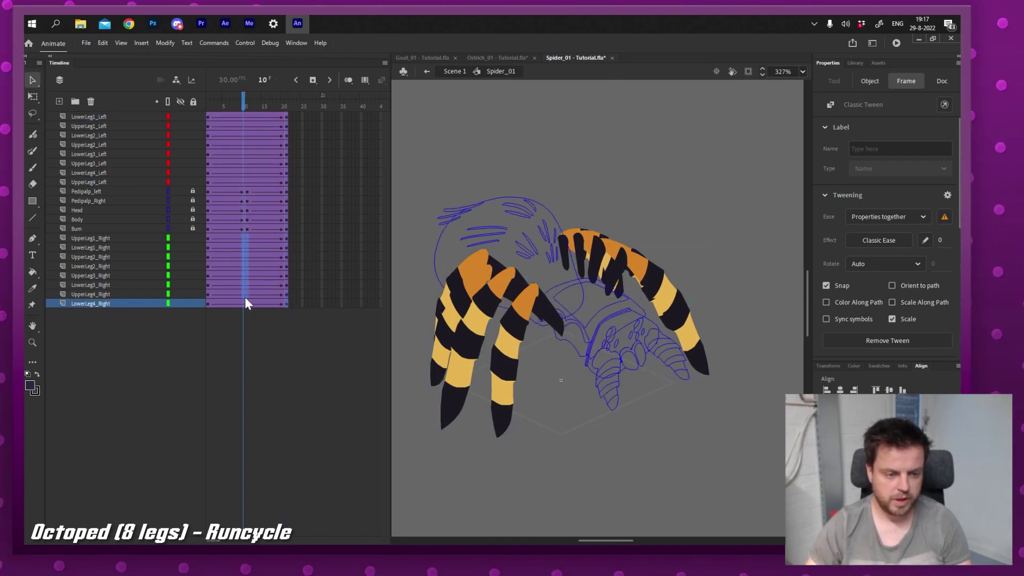
# Add keyframes at frames 6 and 16 on all left and right leg layers.
pyautogui.moveTo(227, 117); pyautogui.dragTo(226, 183)
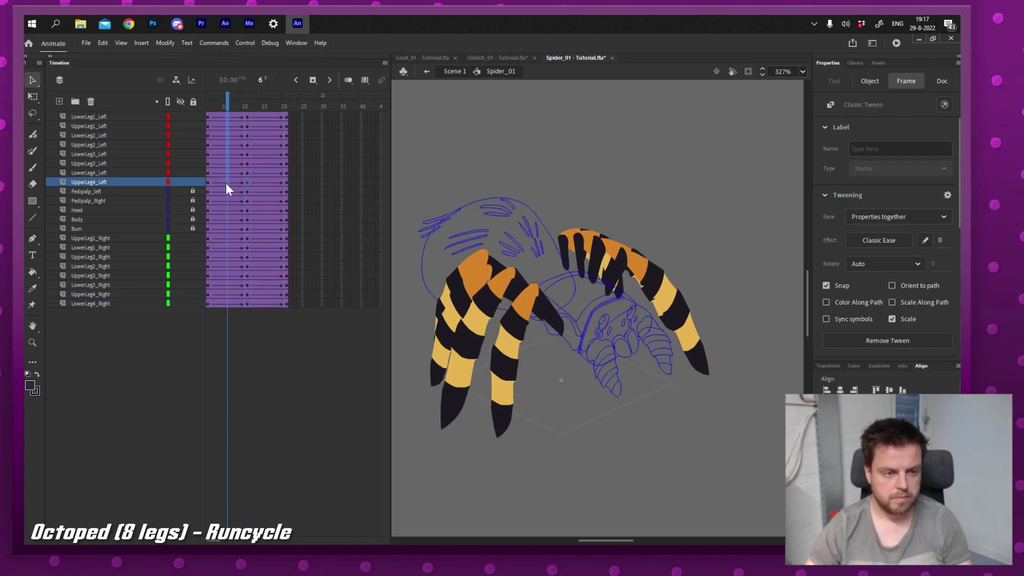
pyautogui.moveTo(228, 237); pyautogui.dragTo(267, 304)
pyautogui.press('F6')
pyautogui.press('F6')
pyautogui.moveTo(267, 115); pyautogui.dragTo(268, 181)
pyautogui.press('F6')
# At frame 6, reposition the two rear right legs backward, adjusting their upper and lower segments.
pyautogui.moveTo(223, 100)
pyautogui.mouseDown()
pyautogui.moveTo(242, 104)
pyautogui.moveTo(208, 106)
pyautogui.moveTo(228, 107)
pyautogui.mouseUp()
pyautogui.click(245, 104)
pyautogui.click(267, 106)
pyautogui.hotkey('ctrl', 'a')
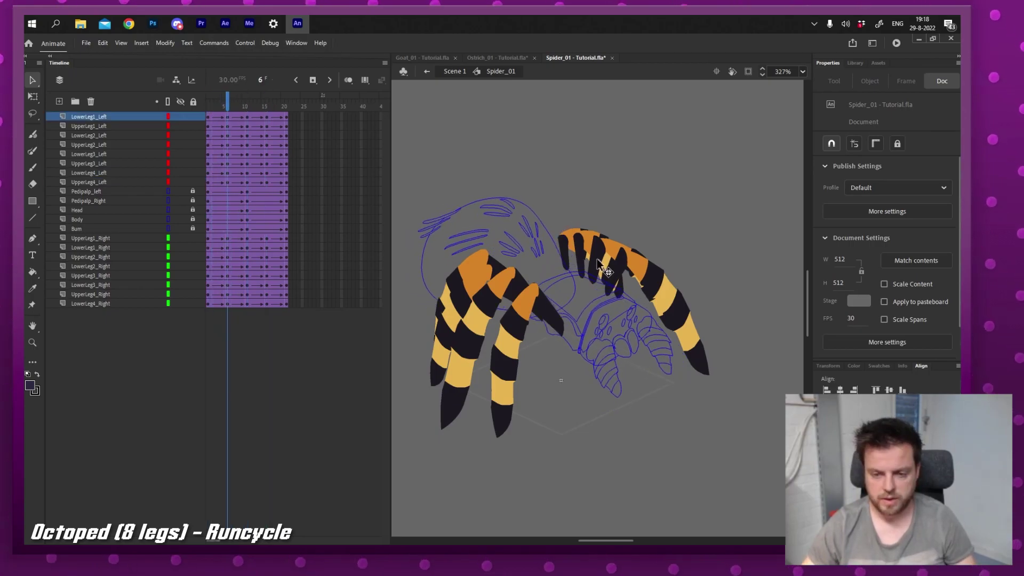
pyautogui.click(568, 249)
pyautogui.press('q')
pyautogui.press('v')
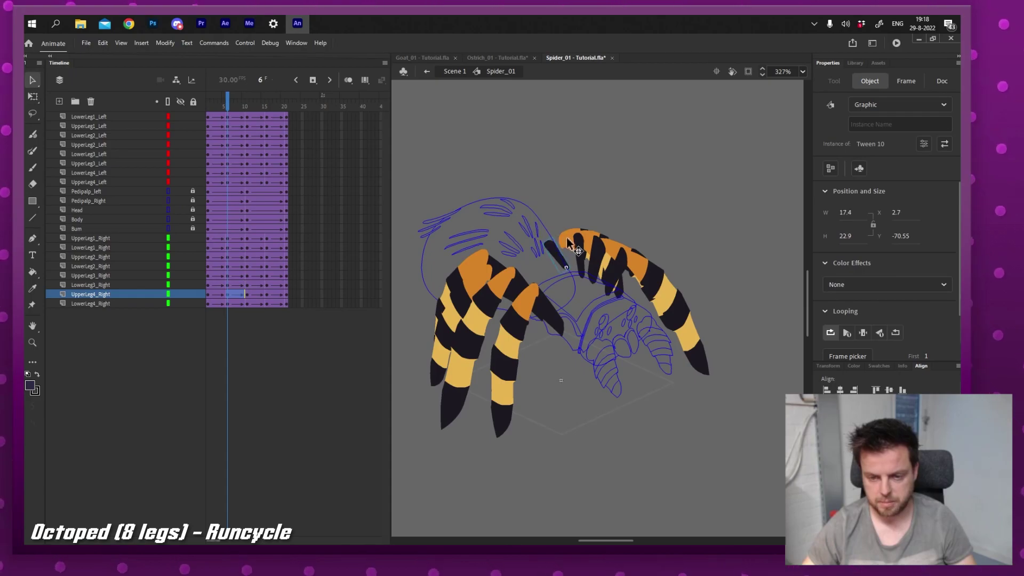
pyautogui.click(546, 243)
pyautogui.press('q')
pyautogui.click(582, 261)
pyautogui.moveTo(579, 233); pyautogui.dragTo(608, 250)
# At frame 6, swing the two front right legs backward and align their upper and lower segments.
pyautogui.press('v')
pyautogui.press('q')
pyautogui.click(596, 248)
pyautogui.press('v')
pyautogui.press('q')
pyautogui.moveTo(660, 300); pyautogui.dragTo(637, 307)
pyautogui.click(618, 259)
pyautogui.moveTo(631, 244); pyautogui.dragTo(610, 239)
pyautogui.press('v')
pyautogui.moveTo(662, 288); pyautogui.dragTo(638, 278)
pyautogui.press('q')
pyautogui.moveTo(689, 367); pyautogui.dragTo(665, 379)
# At frame 6, swing the first and second left legs backward by rotating and repositioning their segments.
pyautogui.click(552, 320)
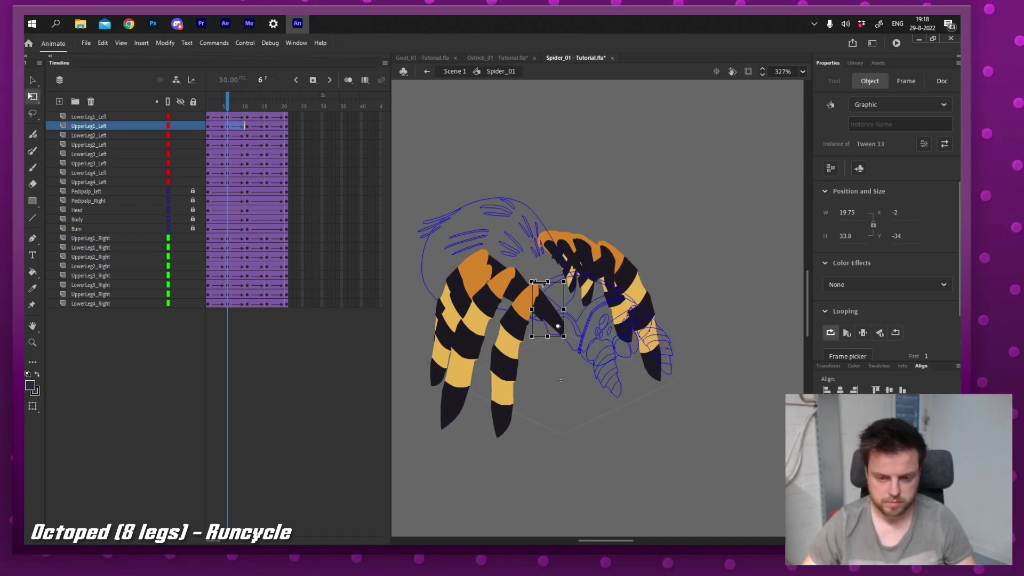
pyautogui.press('v')
pyautogui.moveTo(527, 280); pyautogui.dragTo(488, 308)
pyautogui.click(512, 291)
pyautogui.press('q')
pyautogui.press('v')
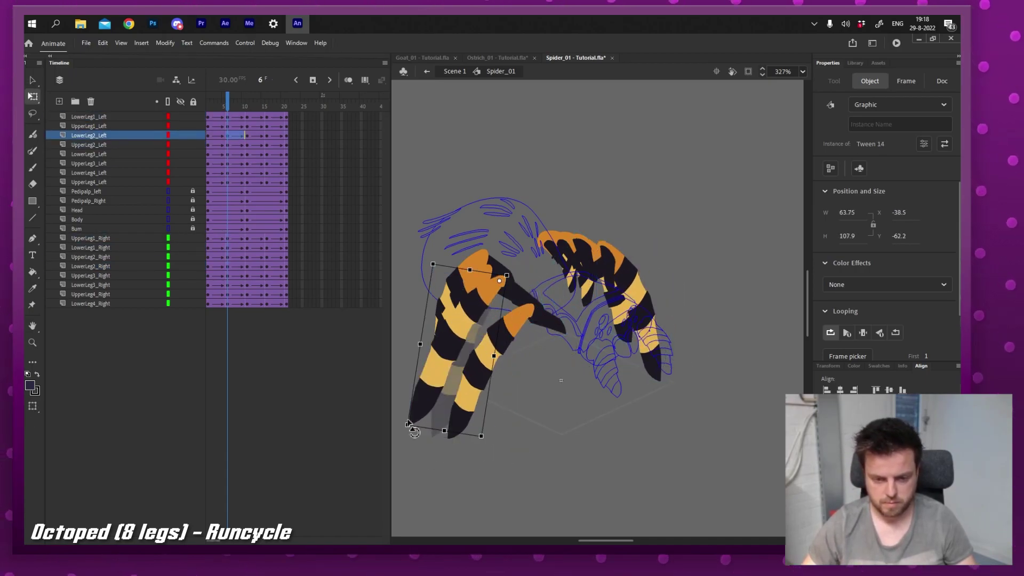
pyautogui.moveTo(414, 427); pyautogui.dragTo(401, 416)
# At frame 6, rotate the third left leg backward and reattach its lower segment to the upper one.
pyautogui.moveTo(490, 272); pyautogui.dragTo(544, 341)
pyautogui.press('q')
pyautogui.press('v')
pyautogui.press('q')
pyautogui.moveTo(560, 423); pyautogui.dragTo(521, 413)
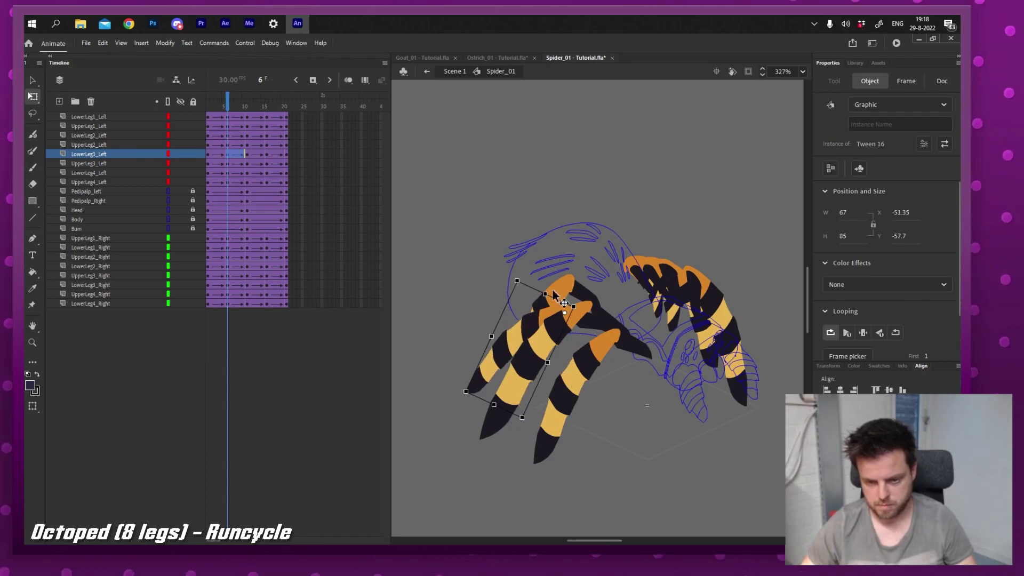
# At frame 6, lower the fourth left leg's upper segment and rotate its lower segment backward to match.
pyautogui.click(585, 294)
pyautogui.moveTo(570, 278); pyautogui.dragTo(557, 291)
pyautogui.press('v')
pyautogui.click(504, 392)
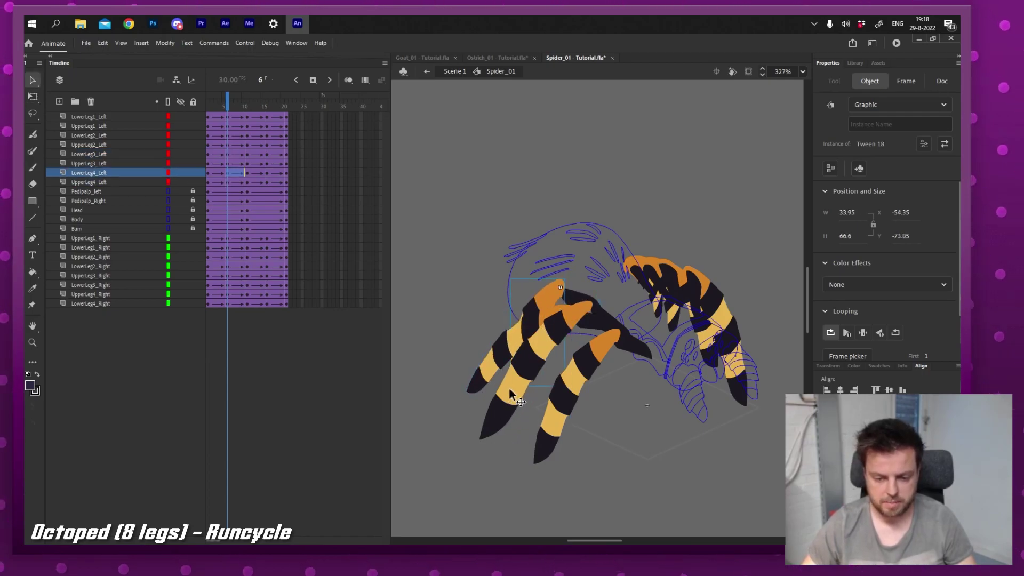
pyautogui.moveTo(510, 394); pyautogui.dragTo(516, 318)
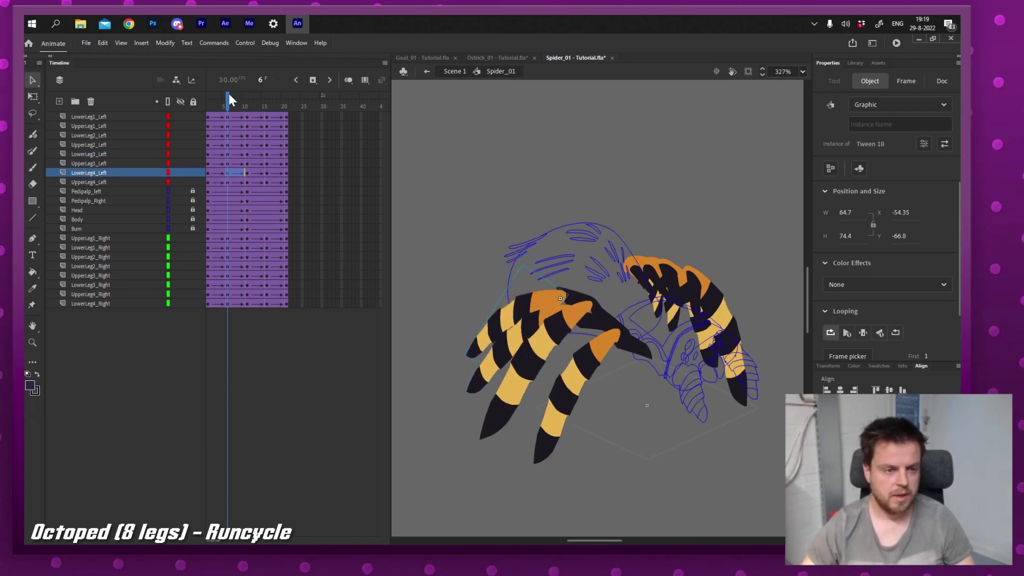
# At frame 11, rotate both segments of the first right leg so the leg lifts outward.
pyautogui.moveTo(231, 100); pyautogui.dragTo(246, 112)
pyautogui.moveTo(667, 255); pyautogui.dragTo(537, 216)
pyautogui.click(572, 255)
pyautogui.keyDown('shift'); pyautogui.click(622, 269); pyautogui.keyUp('shift')
pyautogui.press('q')
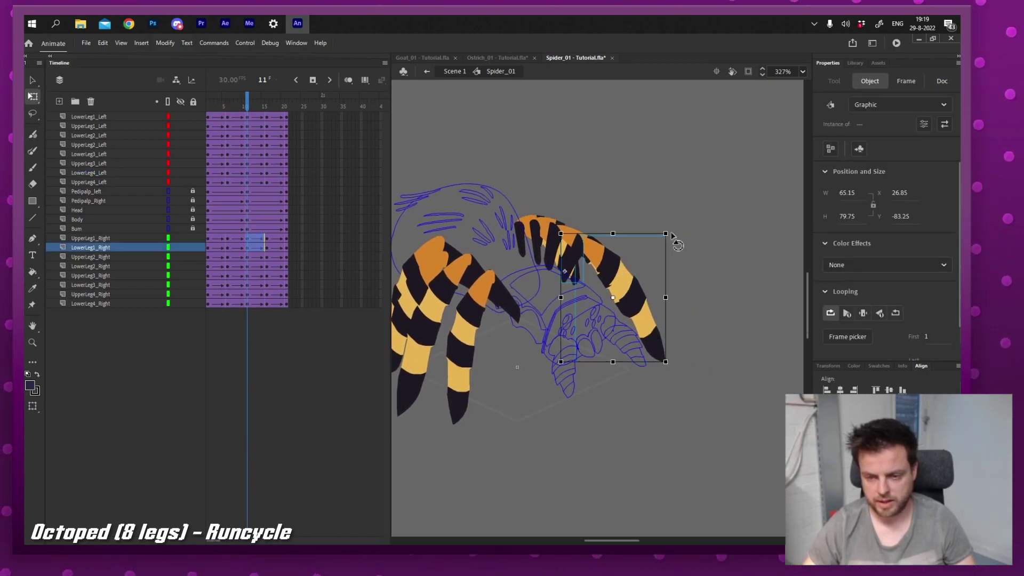
pyautogui.moveTo(679, 270); pyautogui.dragTo(673, 236)
pyautogui.press('v')
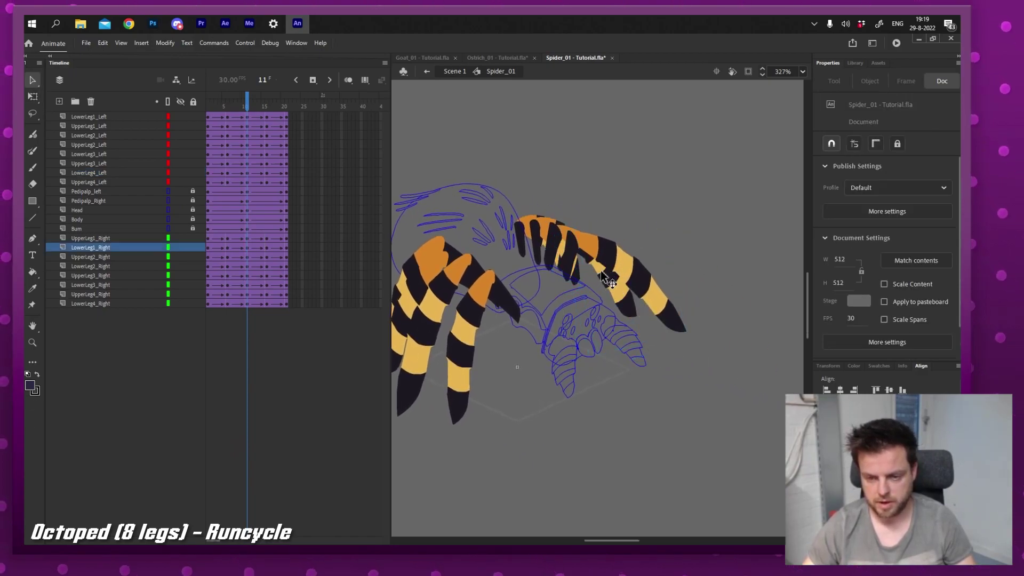
# At frame 11, rotate the second and third right legs so they lift outward along with the first.
pyautogui.click(565, 245)
pyautogui.press('q')
pyautogui.moveTo(661, 322); pyautogui.dragTo(666, 305)
pyautogui.press('v')
pyautogui.click(554, 265)
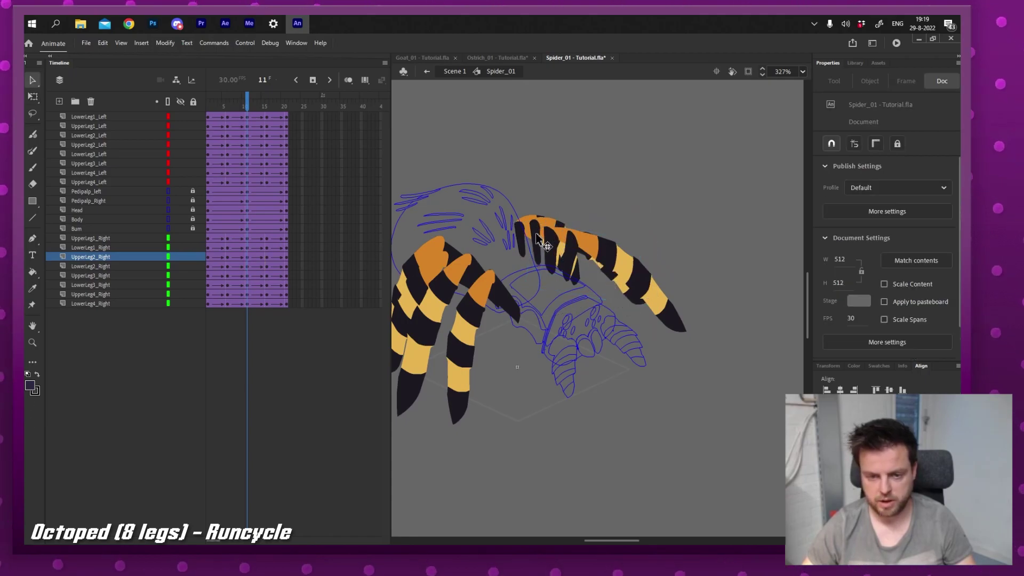
pyautogui.click(537, 235)
pyautogui.keyDown('shift'); pyautogui.click(545, 221); pyautogui.keyUp('shift')
pyautogui.press('q')
pyautogui.moveTo(603, 224); pyautogui.dragTo(587, 204)
pyautogui.press('v')
pyautogui.hotkey('alt', 'v')
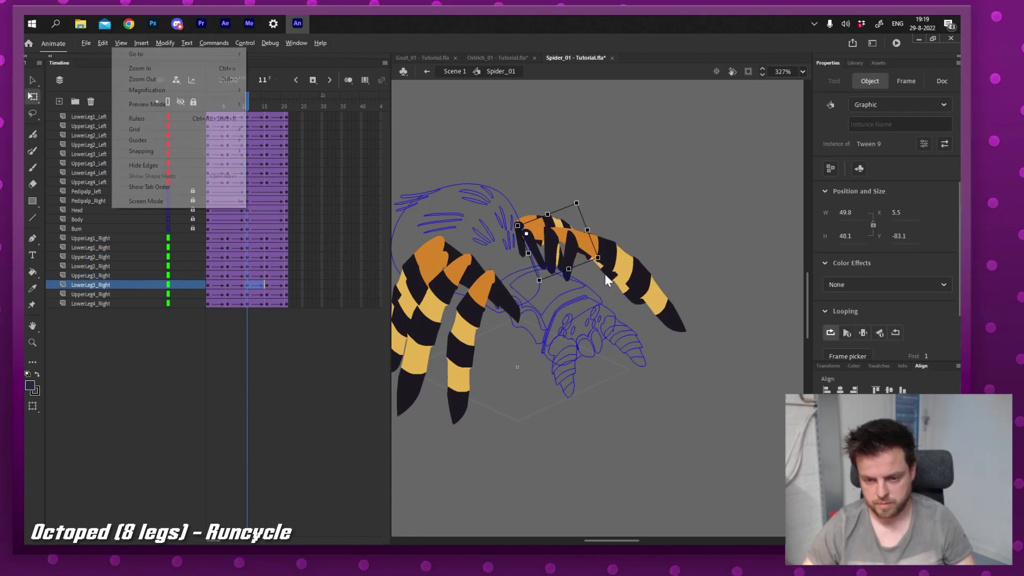
# At frame 11, lift the first right leg's lower segment slightly further and rotate a rear right leg outward.
pyautogui.click(635, 277)
pyautogui.press('q')
pyautogui.moveTo(689, 334); pyautogui.dragTo(700, 321)
pyautogui.click(640, 296)
pyautogui.click(559, 248)
pyautogui.moveTo(568, 282); pyautogui.dragTo(581, 262)
# At frame 11, rotate the left legs so they lift outward, adjusting individual legs and tilting the whole group together.
pyautogui.moveTo(507, 275); pyautogui.dragTo(662, 306)
pyautogui.click(618, 405)
pyautogui.moveTo(602, 459); pyautogui.dragTo(520, 422)
pyautogui.click(559, 436)
pyautogui.click(548, 373)
pyautogui.moveTo(546, 372); pyautogui.dragTo(516, 342)
pyautogui.click(544, 403)
pyautogui.moveTo(543, 411); pyautogui.dragTo(518, 380)
pyautogui.moveTo(619, 342); pyautogui.dragTo(506, 380)
pyautogui.moveTo(413, 469); pyautogui.dragTo(549, 298)
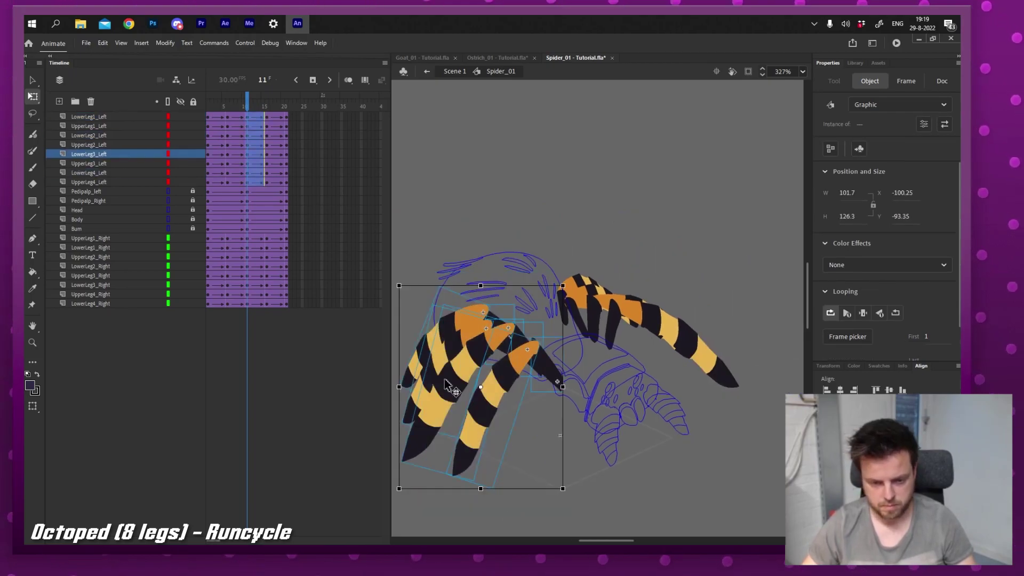
pyautogui.moveTo(401, 488); pyautogui.dragTo(382, 461)
# At frame 16, swing the first right leg's upper segment forward and rotate its attached lower segment to match.
pyautogui.moveTo(209, 107); pyautogui.dragTo(266, 112)
pyautogui.click(471, 279)
pyautogui.moveTo(535, 396); pyautogui.dragTo(561, 301)
pyautogui.press('v')
pyautogui.click(646, 228)
pyautogui.press('q')
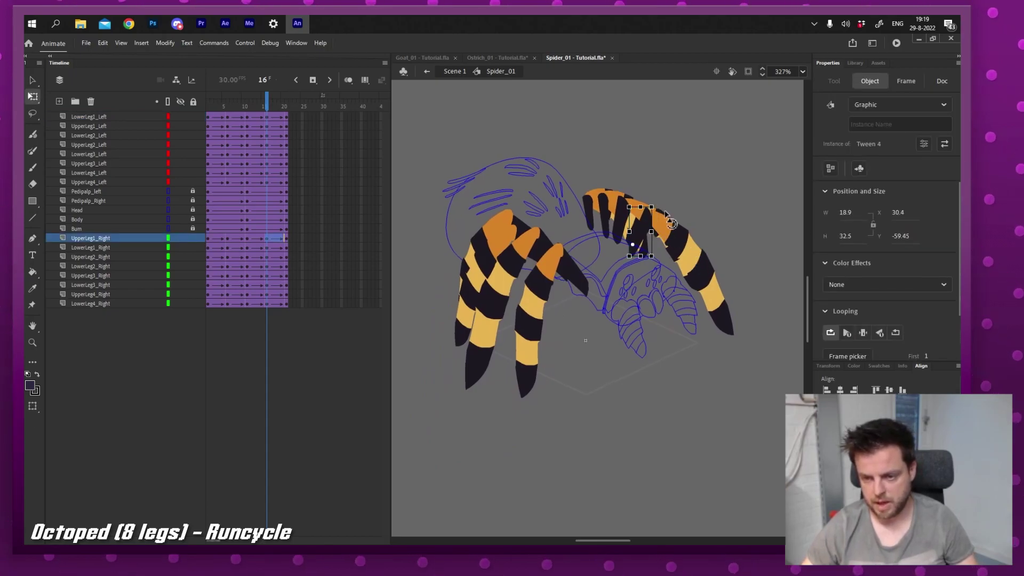
pyautogui.moveTo(664, 213); pyautogui.dragTo(708, 270)
pyautogui.press('v')
pyautogui.press('q')
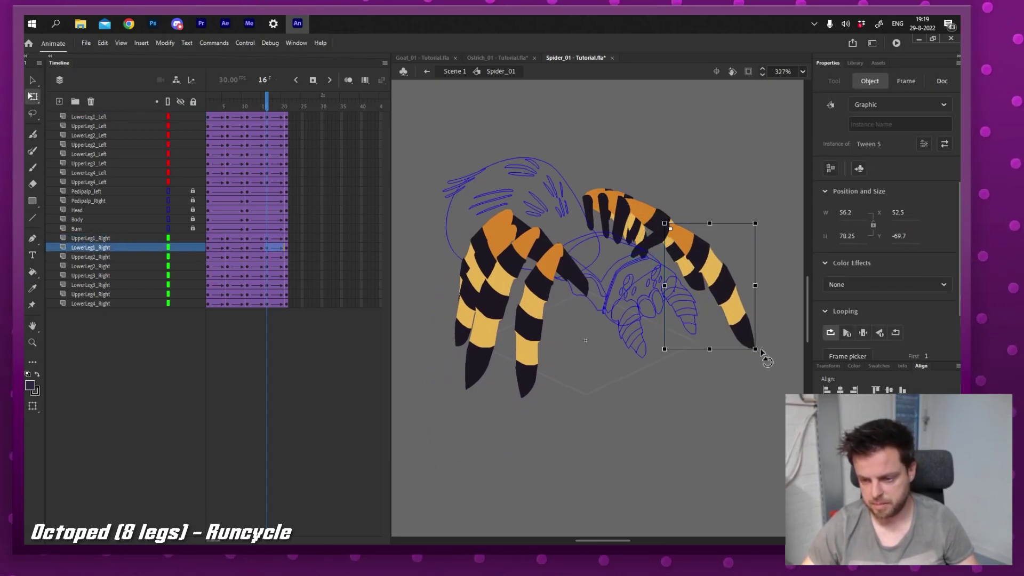
pyautogui.moveTo(767, 362); pyautogui.dragTo(776, 347)
pyautogui.press('v')
# At frame 16, swing the second and third right legs forward and reattach their lower segments to the upper ones.
pyautogui.click(684, 261)
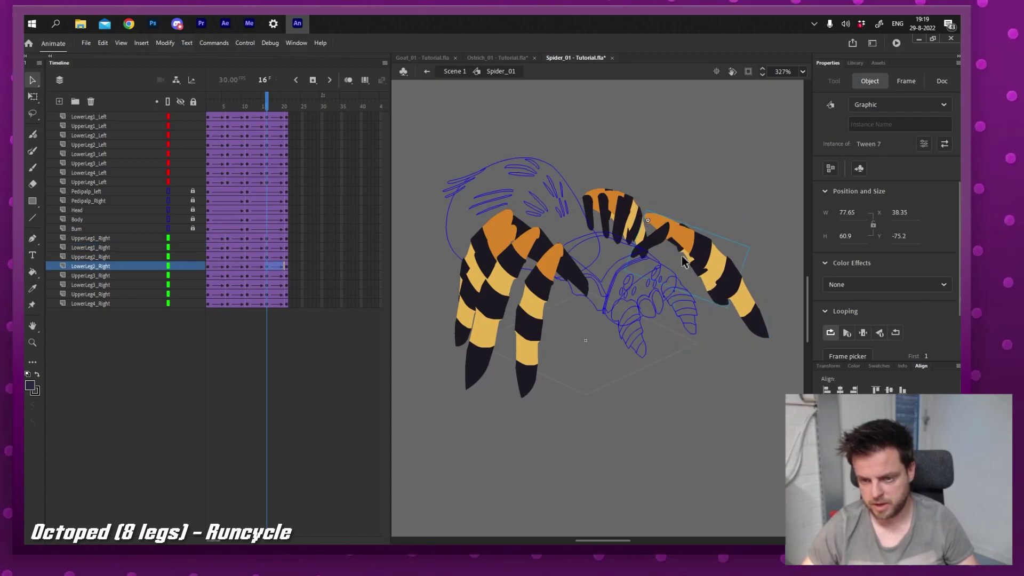
pyautogui.click(635, 228)
pyautogui.click(654, 229)
pyautogui.press('q')
pyautogui.press('v')
pyautogui.click(624, 233)
pyautogui.moveTo(619, 212); pyautogui.dragTo(640, 218)
pyautogui.press('q')
pyautogui.press('v')
# At frame 16, rotate the fourth right leg's upper segment forward and move its lower segment onto the joint.
pyautogui.click(626, 223)
pyautogui.click(589, 218)
pyautogui.press('q')
pyautogui.moveTo(583, 192); pyautogui.dragTo(606, 194)
pyautogui.press('v')
pyautogui.moveTo(596, 200); pyautogui.dragTo(618, 206)
pyautogui.moveTo(552, 283); pyautogui.dragTo(606, 298)
# At frame 16, swing the first left leg forward by rotating its upper segment and realigning the lower one.
pyautogui.click(625, 291)
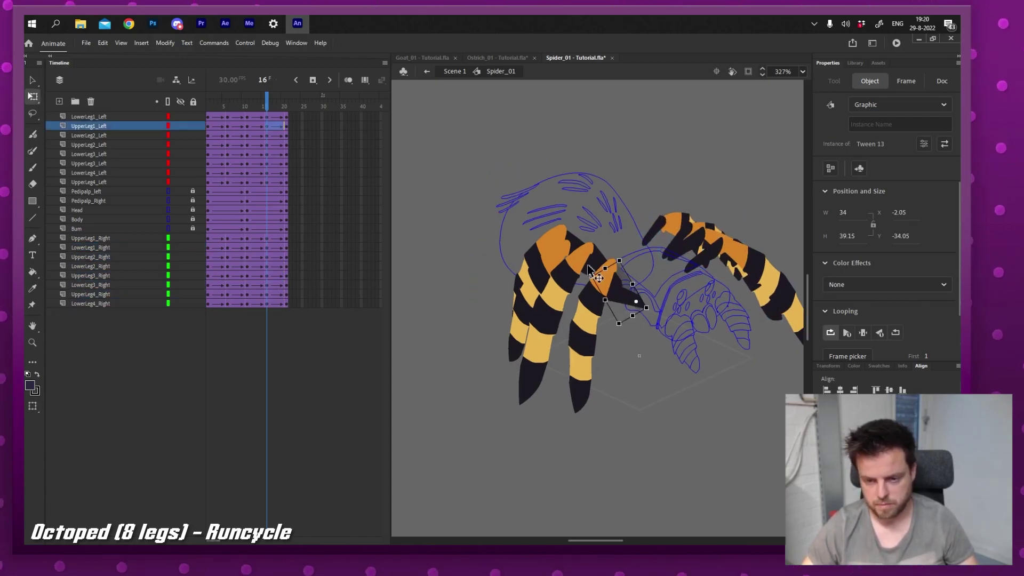
pyautogui.moveTo(511, 412); pyautogui.dragTo(567, 431)
pyautogui.click(621, 290)
pyautogui.moveTo(620, 274)
pyautogui.mouseDown()
pyautogui.moveTo(567, 275)
pyautogui.moveTo(603, 269)
pyautogui.mouseUp()
pyautogui.moveTo(534, 346); pyautogui.dragTo(579, 338)
pyautogui.press('v')
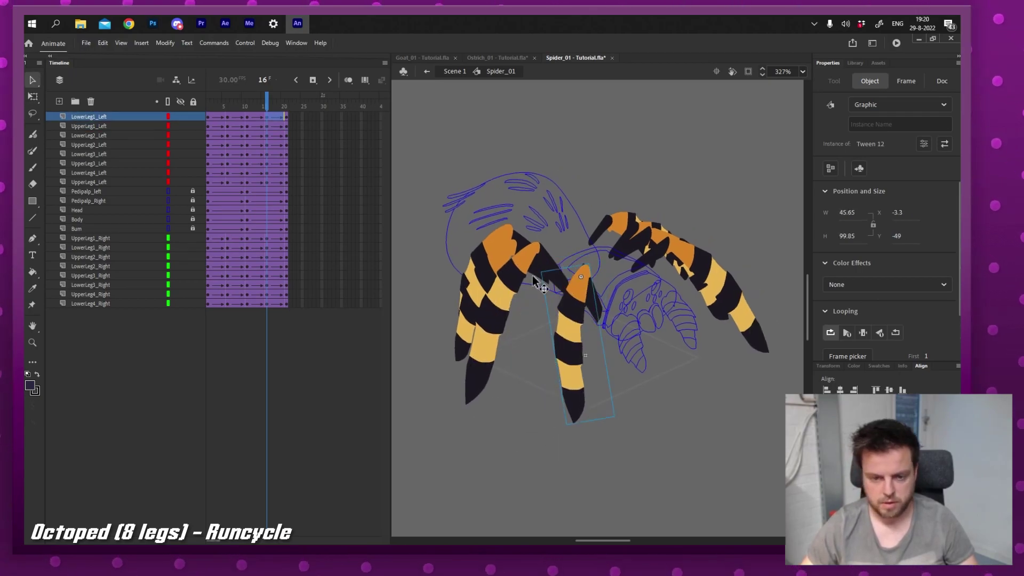
# At frame 16, rotate the second left leg's upper segment forward and realign its lower segment.
pyautogui.click(546, 258)
pyautogui.press('q')
pyautogui.moveTo(544, 236); pyautogui.dragTo(555, 291)
pyautogui.press('v')
pyautogui.press('q')
pyautogui.moveTo(503, 432); pyautogui.dragTo(524, 435)
# At frame 16, swing the third left leg forward and rotate its lower segment to fit the new position.
pyautogui.click(544, 269)
pyautogui.moveTo(539, 251); pyautogui.dragTo(552, 250)
pyautogui.moveTo(501, 256); pyautogui.dragTo(538, 265)
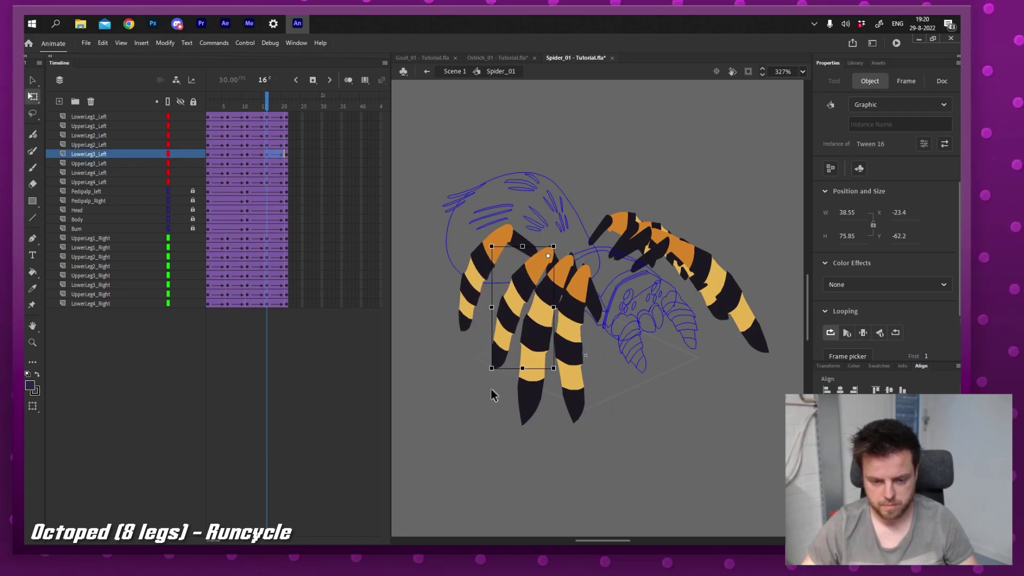
pyautogui.moveTo(491, 393); pyautogui.dragTo(511, 394)
# At frame 16, bring the fourth left leg forward by repositioning both segments and rotating the lower one slightly.
pyautogui.click(520, 246)
pyautogui.press('v')
pyautogui.moveTo(520, 244); pyautogui.dragTo(550, 267)
pyautogui.moveTo(487, 256); pyautogui.dragTo(524, 282)
pyautogui.press('q')
pyautogui.moveTo(497, 362); pyautogui.dragTo(505, 364)
# Preview the spider run cycle as a test movie, and save the document.
pyautogui.moveTo(280, 104); pyautogui.dragTo(301, 134)
pyautogui.hotkey('ctrl', 'Return')
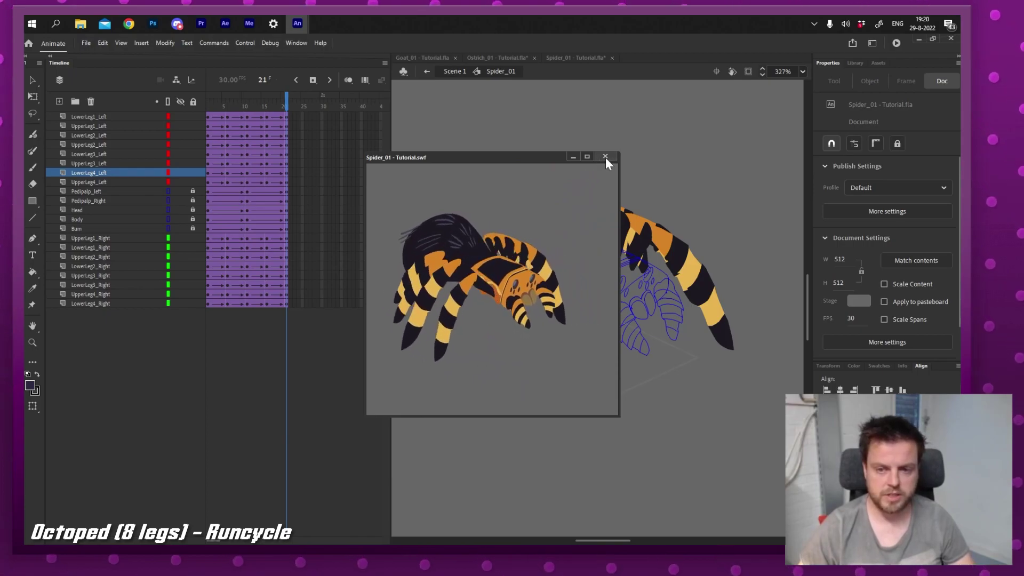
pyautogui.click(605, 156)
pyautogui.press('q')
pyautogui.click(208, 104)
pyautogui.hotkey('ctrl', 's')
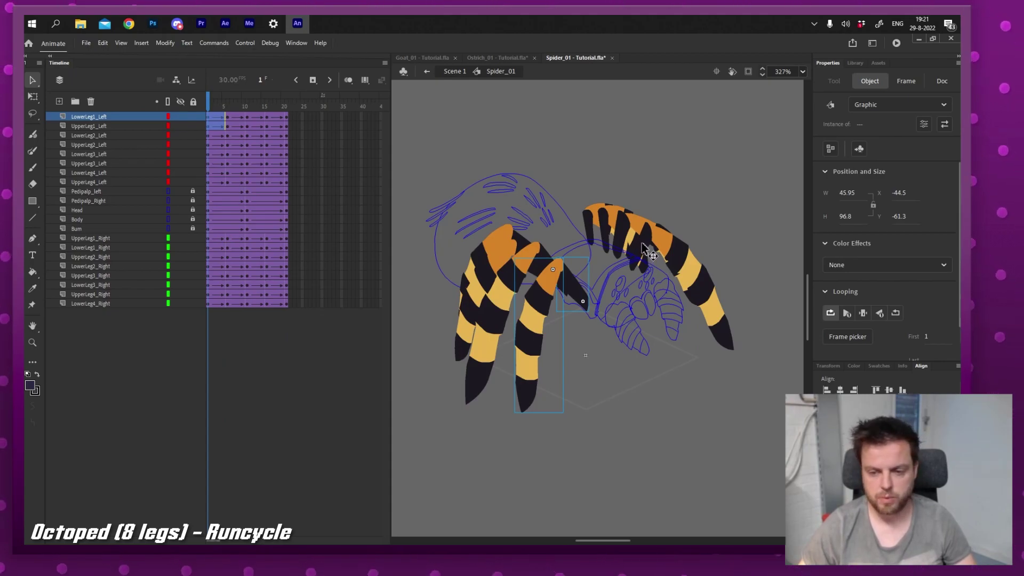
# Shift all frames of the UpperLeg1_Right and LowerLeg1_Right layers two frames later, starting at frame 3.
pyautogui.click(642, 247)
pyautogui.click(630, 256)
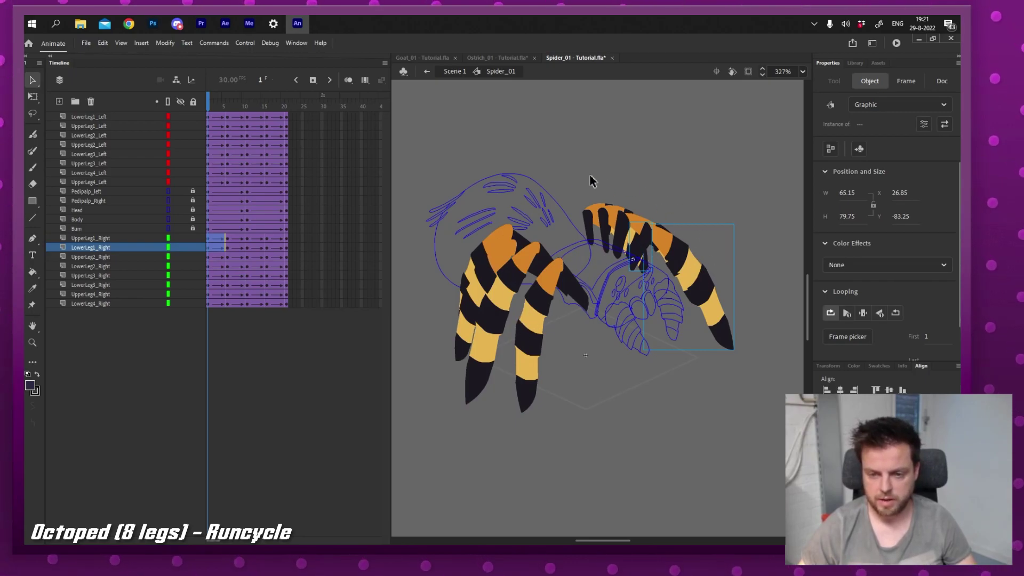
pyautogui.click(126, 240)
pyautogui.keyDown('shift'); pyautogui.click(117, 249); pyautogui.keyUp('shift')
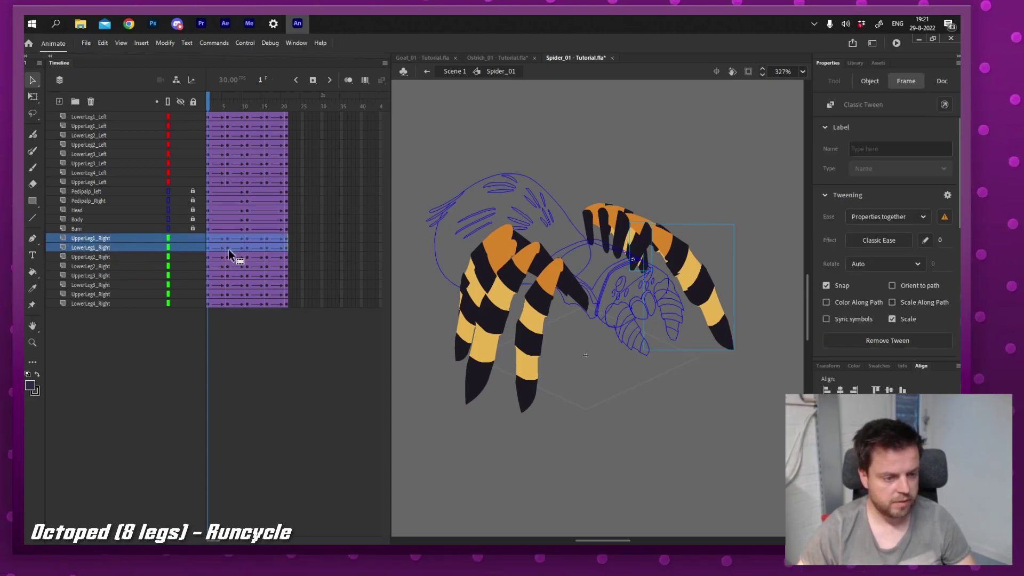
pyautogui.moveTo(209, 250); pyautogui.dragTo(229, 248)
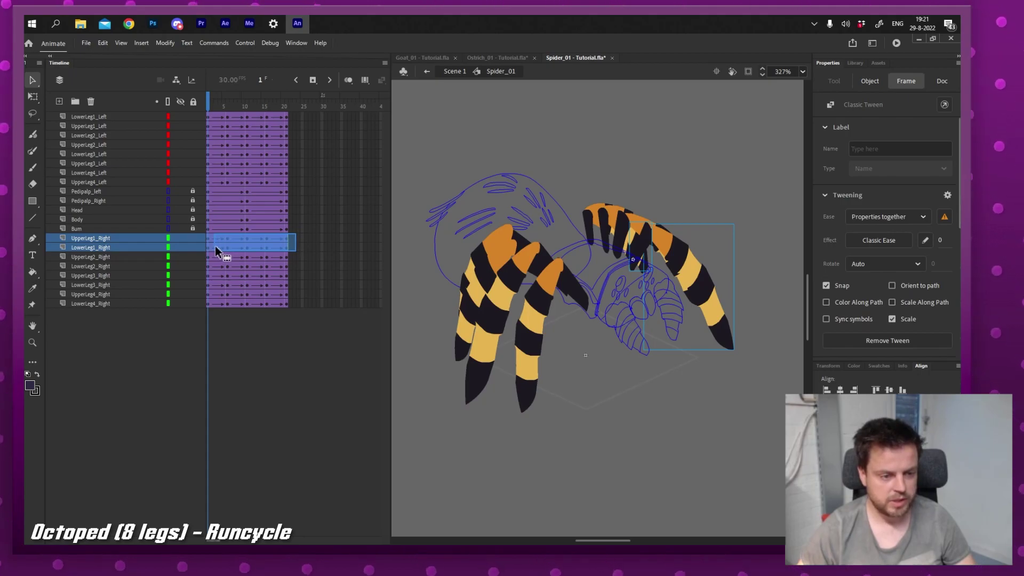
pyautogui.moveTo(218, 250); pyautogui.dragTo(221, 254)
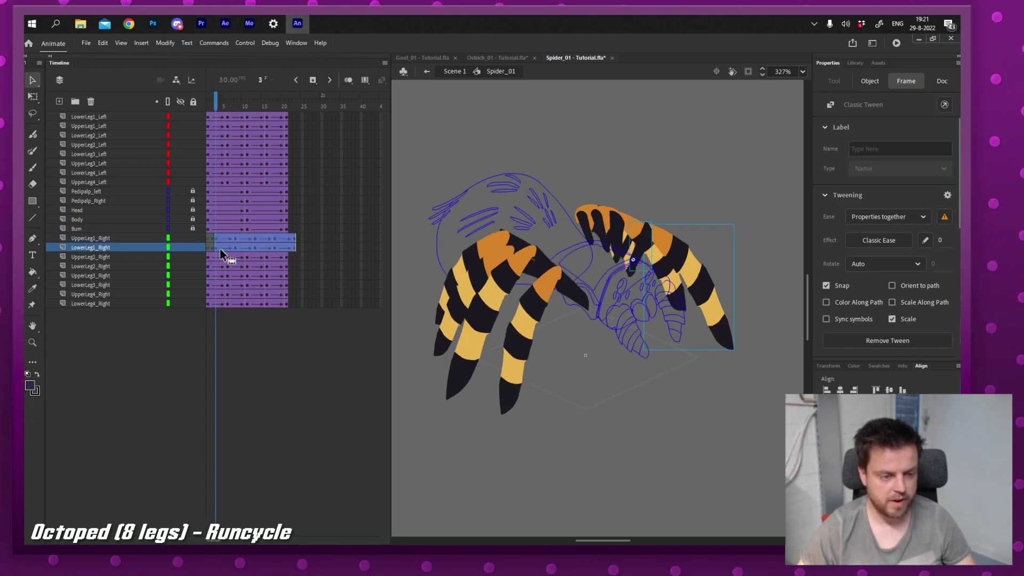
# Shift all frames of the LowerLeg2_Left and UpperLeg2_Left layers five frames later, starting at frame 6.
pyautogui.click(536, 250)
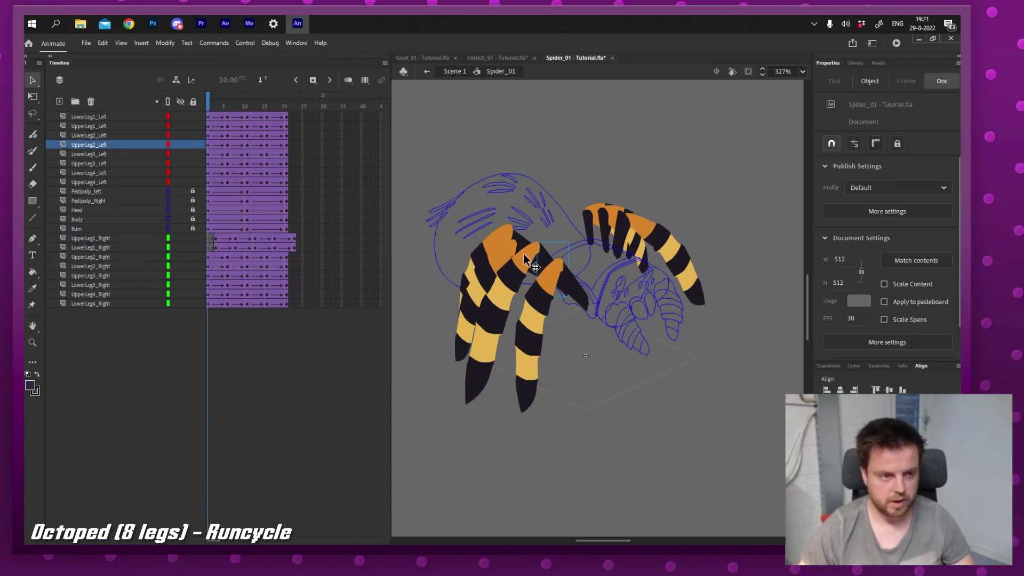
pyautogui.click(151, 133)
pyautogui.keyDown('shift'); pyautogui.click(132, 144); pyautogui.keyUp('shift')
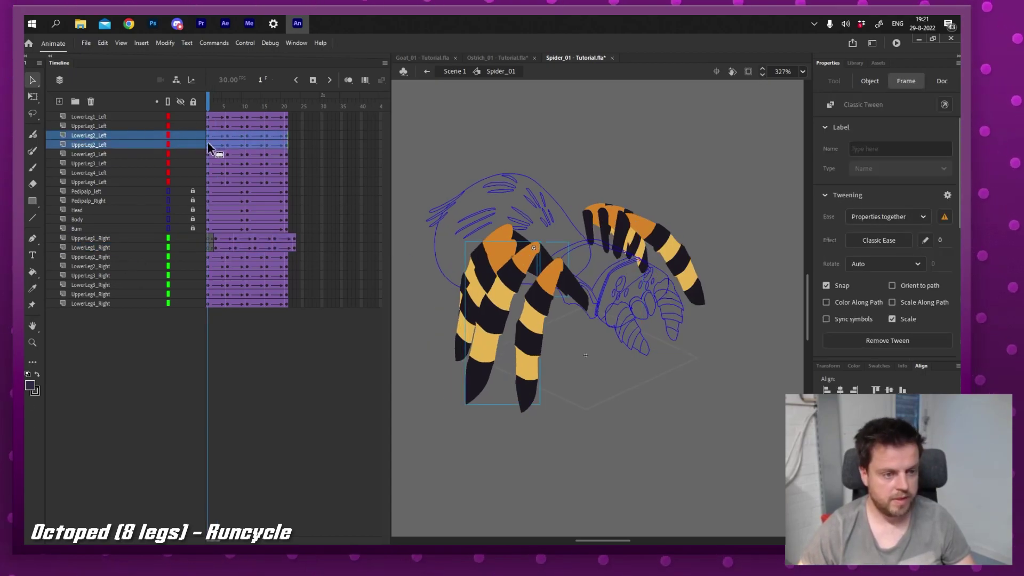
pyautogui.moveTo(226, 146); pyautogui.dragTo(228, 147)
pyautogui.hotkey('shift', ',')
# Shift all frames of the UpperLeg2_Right and LowerLeg2_Right layers seven frames later, starting at frame 8.
pyautogui.click(624, 230)
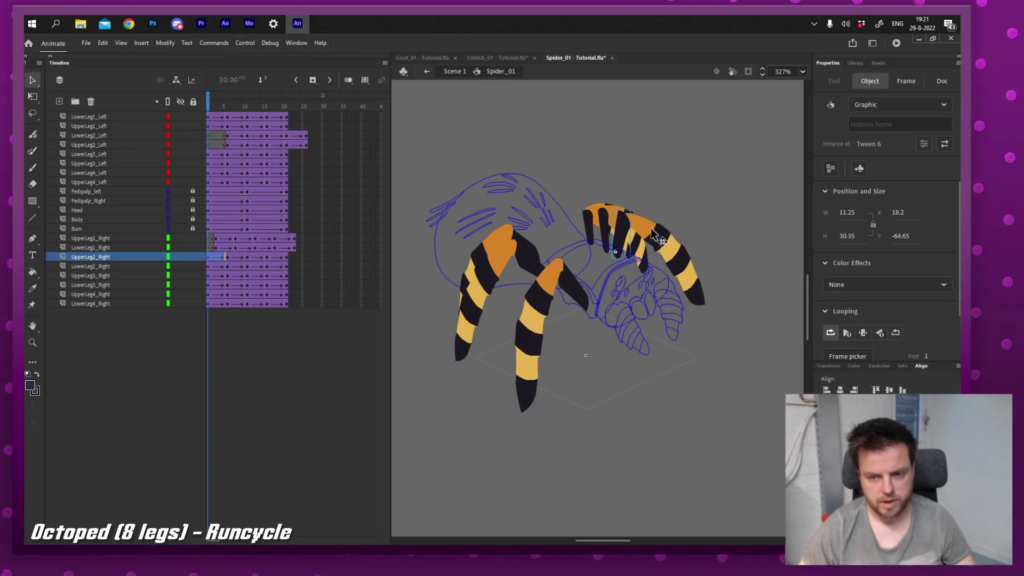
pyautogui.keyDown('shift'); pyautogui.click(636, 243); pyautogui.keyUp('shift')
pyautogui.keyDown('shift'); pyautogui.click(136, 258); pyautogui.keyUp('shift')
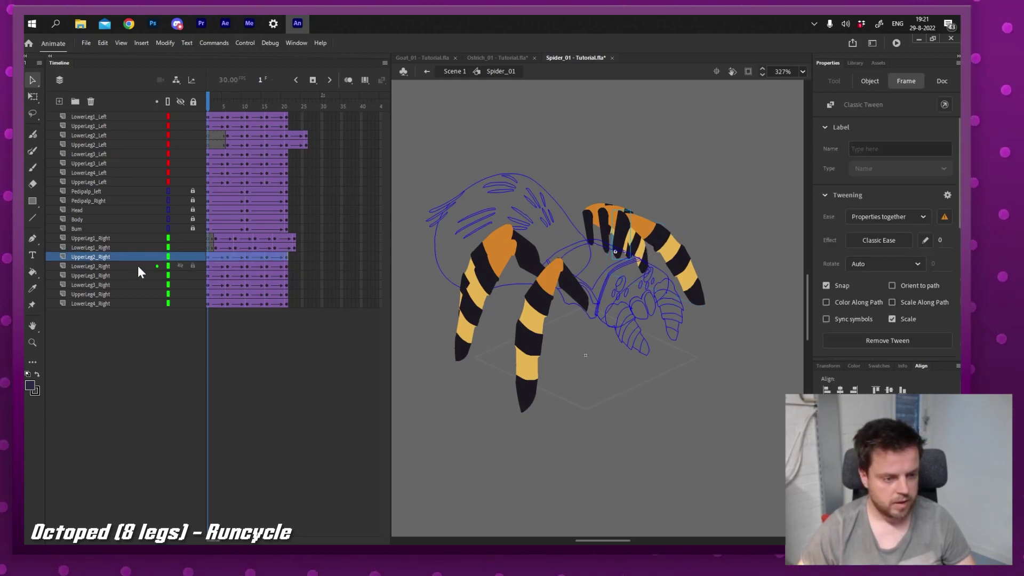
pyautogui.moveTo(230, 257); pyautogui.dragTo(235, 259)
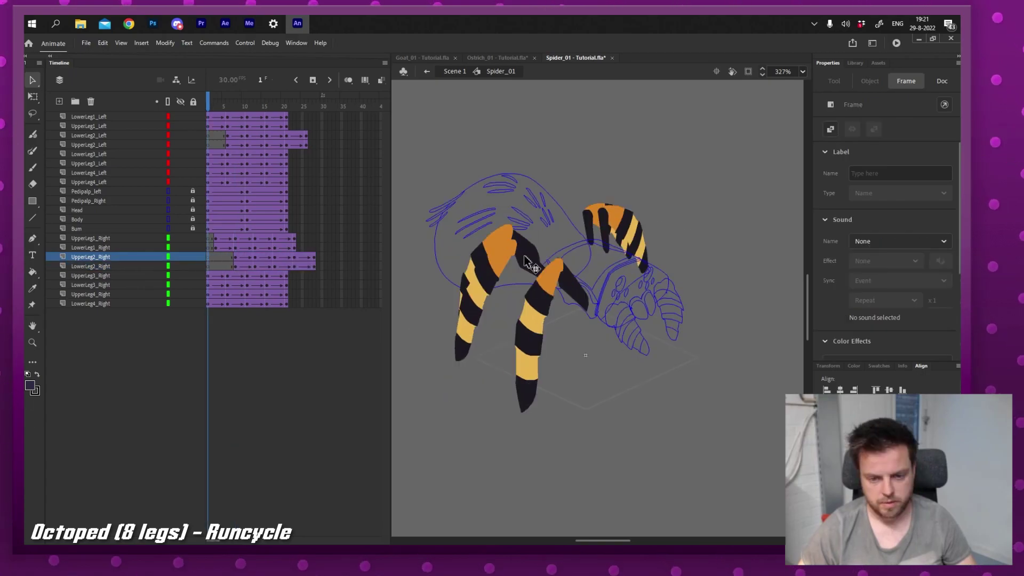
# Shift all frames of the LowerLeg3_Left and UpperLeg3_Left layers ten frames later, starting at frame 11.
pyautogui.click(511, 256)
pyautogui.click(155, 154)
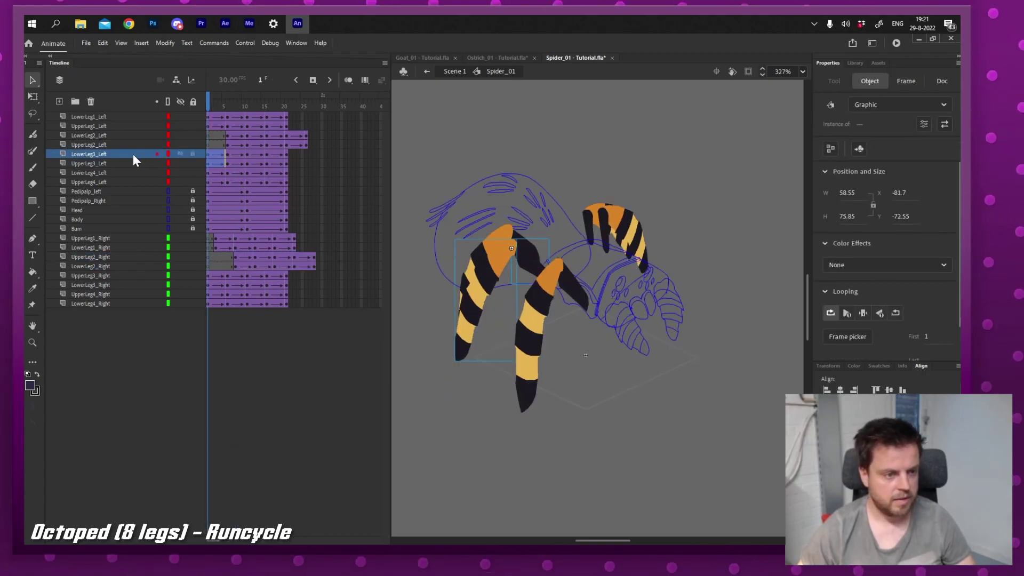
pyautogui.click(132, 155)
pyautogui.keyDown('shift'); pyautogui.click(135, 163); pyautogui.keyUp('shift')
pyautogui.moveTo(209, 164); pyautogui.dragTo(249, 163)
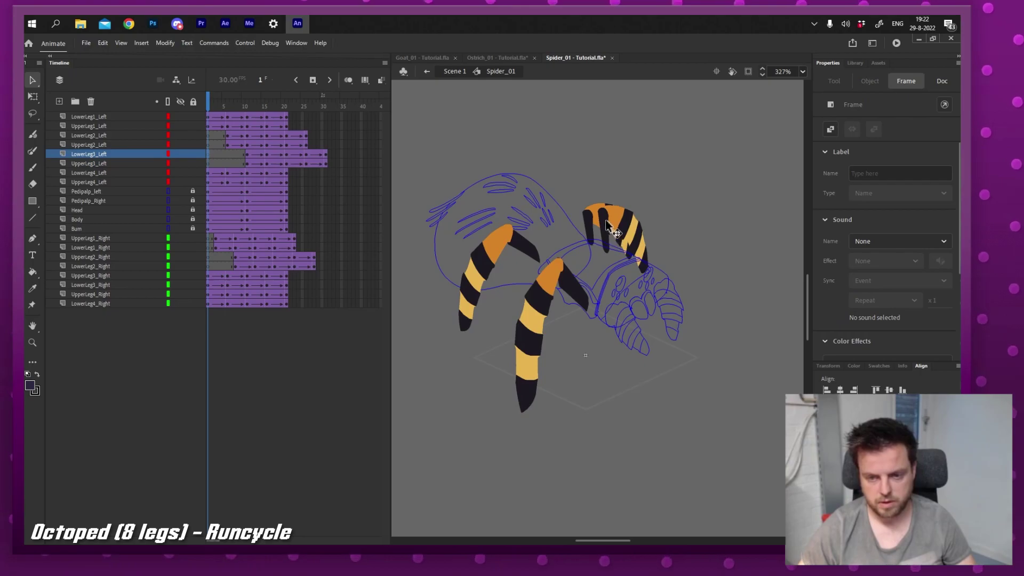
# Shift all frames of the UpperLeg3_Right and LowerLeg3_Right layers 13 frames later, starting at frame 14.
pyautogui.click(608, 224)
pyautogui.keyDown('shift'); pyautogui.click(133, 275); pyautogui.keyUp('shift')
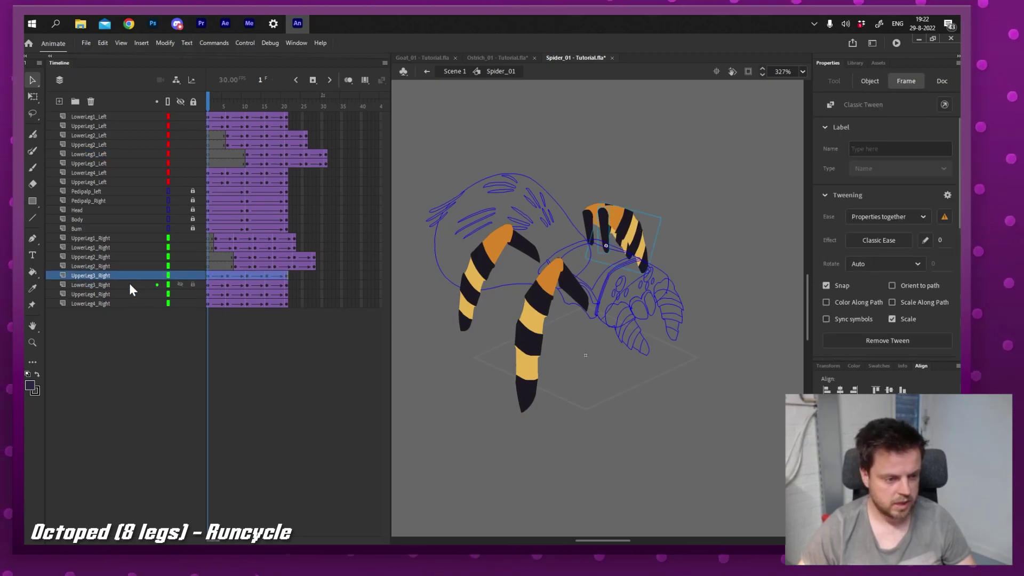
pyautogui.moveTo(255, 287); pyautogui.dragTo(255, 288)
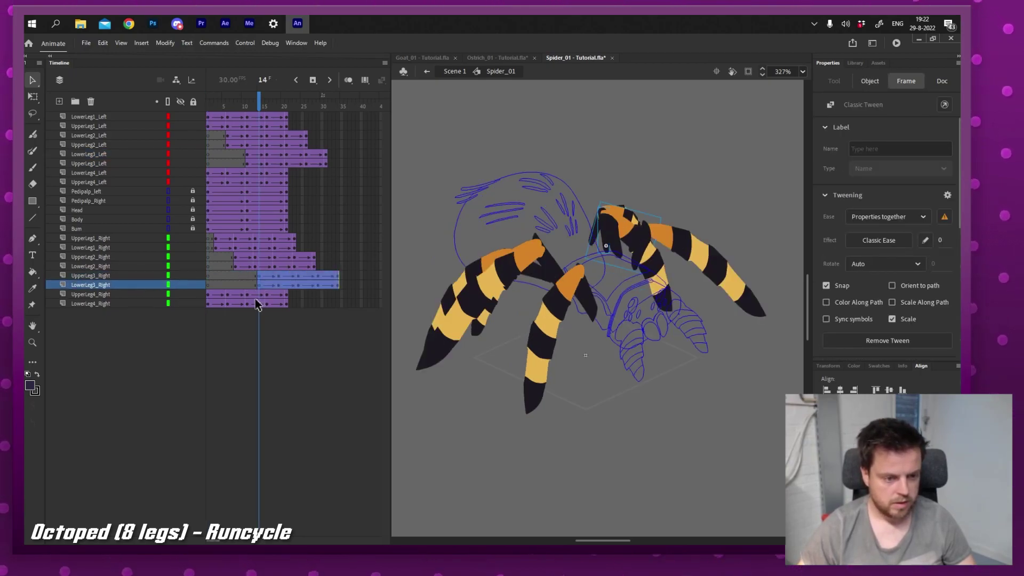
pyautogui.click(209, 284)
# Shift all frames of the LowerLeg4_Left and UpperLeg4_Left layers 15 frames later, starting at frame 16.
pyautogui.click(526, 246)
pyautogui.click(497, 244)
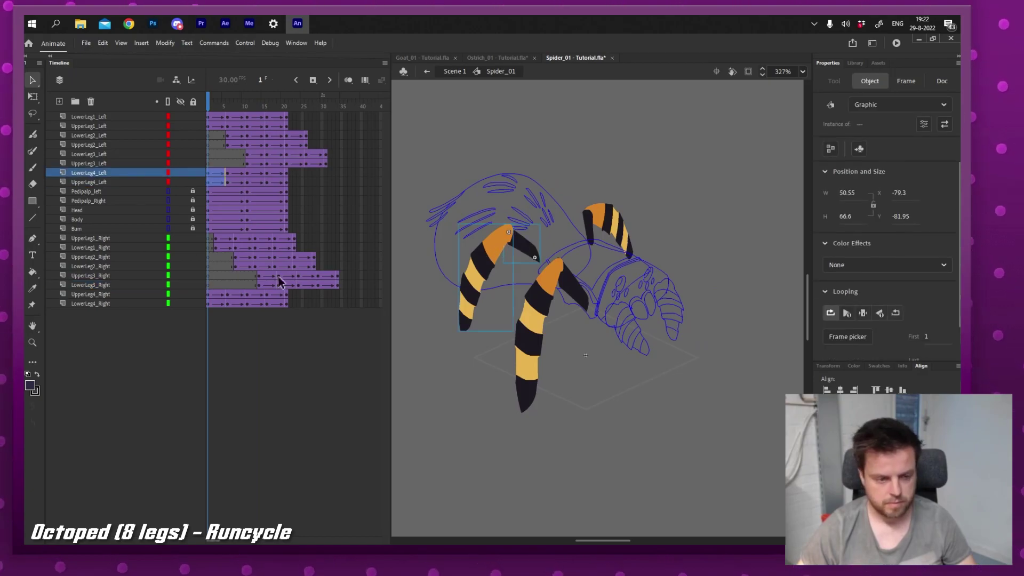
pyautogui.click(119, 174)
pyautogui.keyDown('shift'); pyautogui.click(117, 183); pyautogui.keyUp('shift')
pyautogui.moveTo(217, 182); pyautogui.dragTo(276, 188)
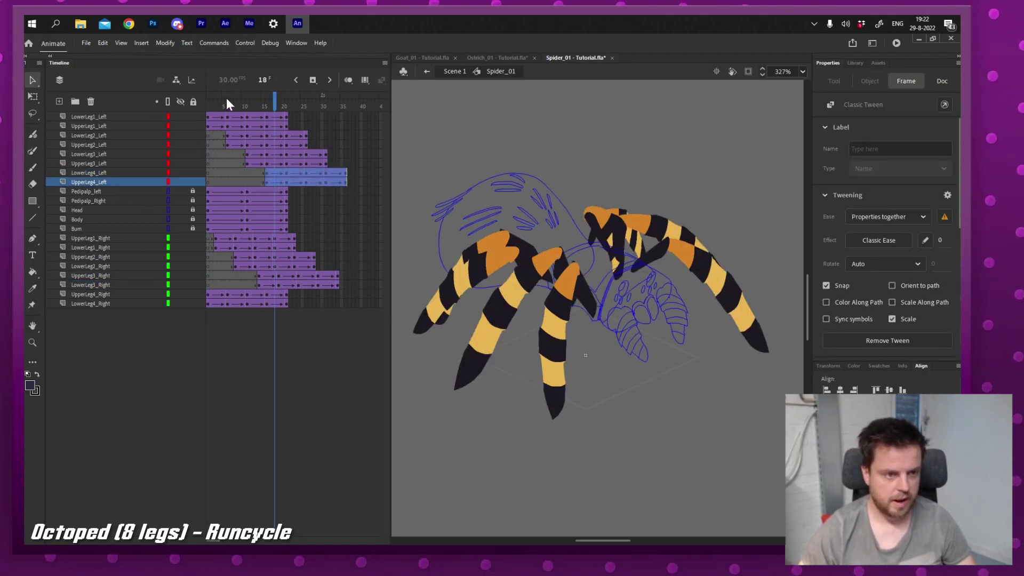
pyautogui.moveTo(226, 104); pyautogui.dragTo(159, 111)
# Shift all frames of the UpperLeg4_Right and LowerLeg4_Right layers 18 frames later, starting at frame 19.
pyautogui.moveTo(580, 180); pyautogui.dragTo(619, 240)
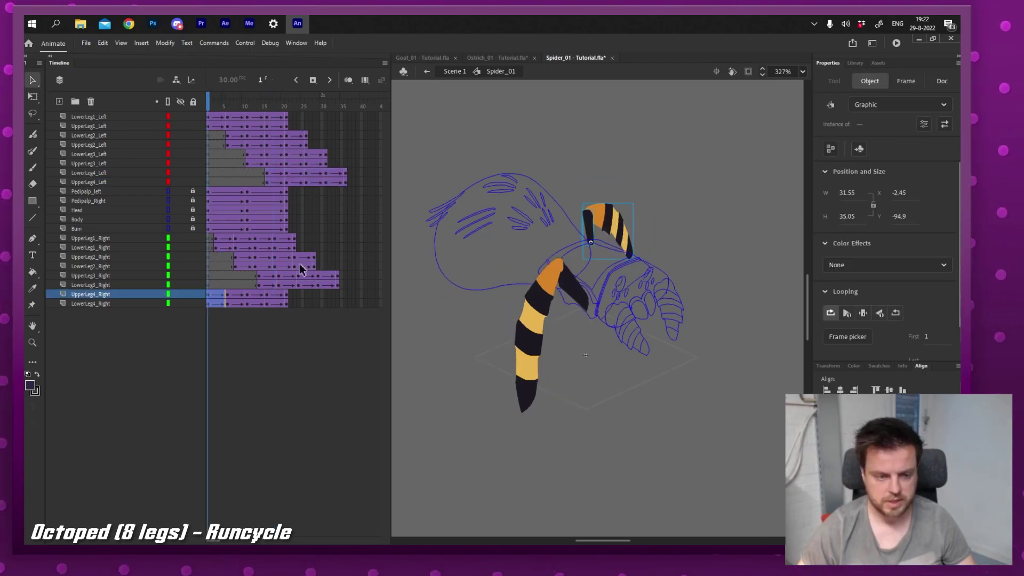
pyautogui.keyDown('shift'); pyautogui.click(135, 301); pyautogui.keyUp('shift')
pyautogui.moveTo(217, 299); pyautogui.dragTo(287, 302)
pyautogui.click(287, 336)
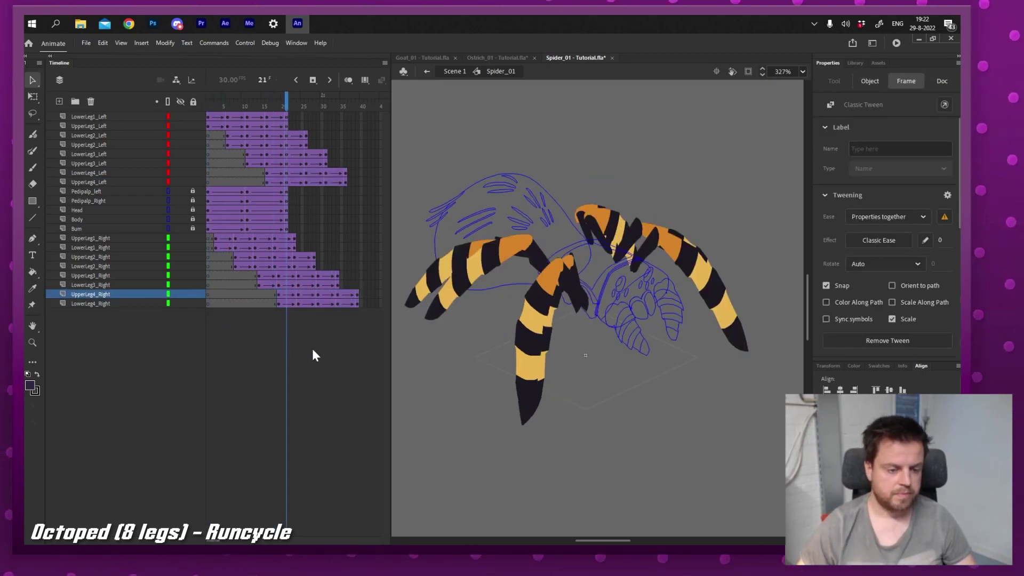
# Try to copy the first right leg layers' frames from frame 21 onward to the start of the timeline.
pyautogui.click(313, 351)
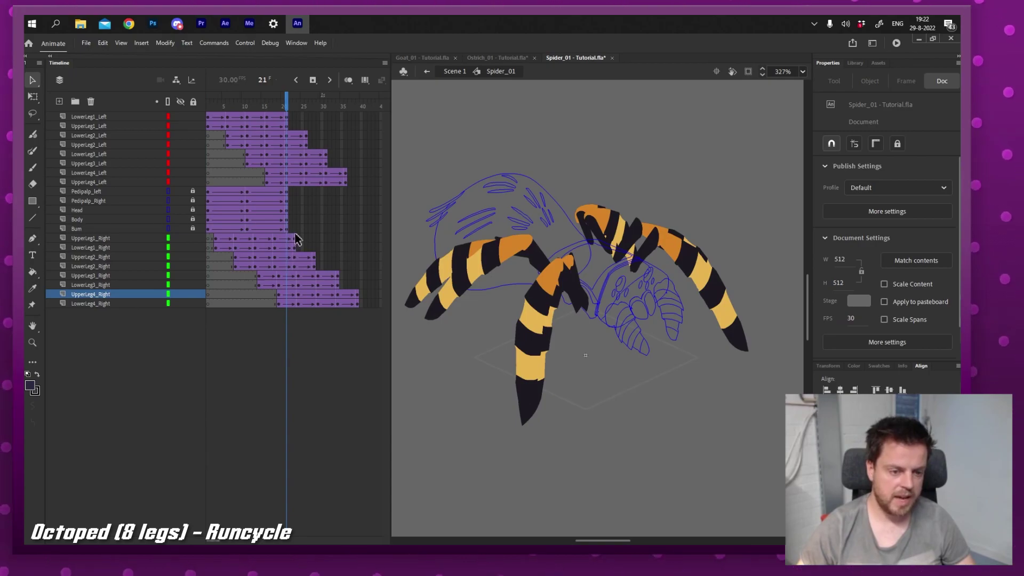
pyautogui.moveTo(294, 238); pyautogui.dragTo(204, 245)
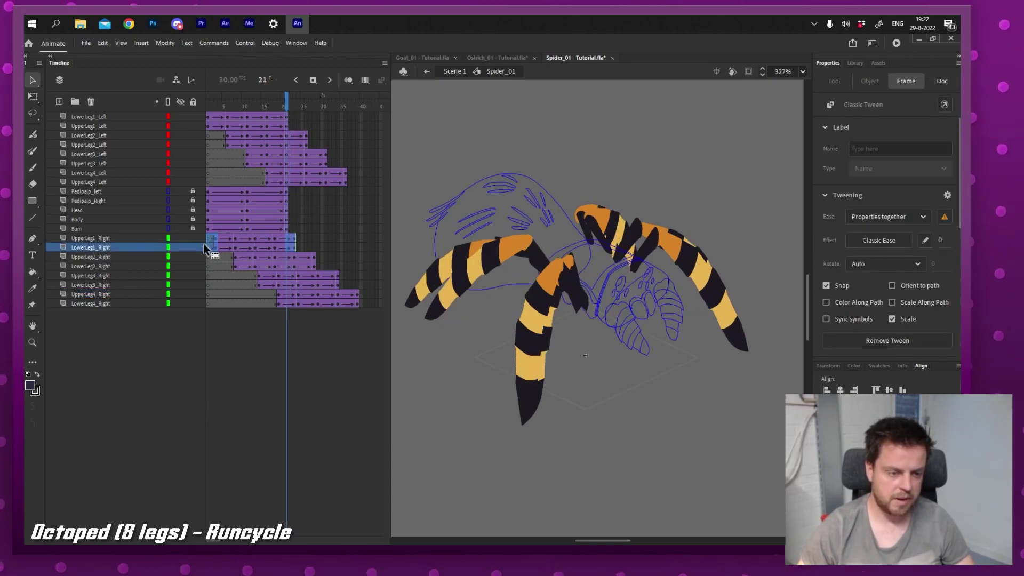
pyautogui.click(204, 248)
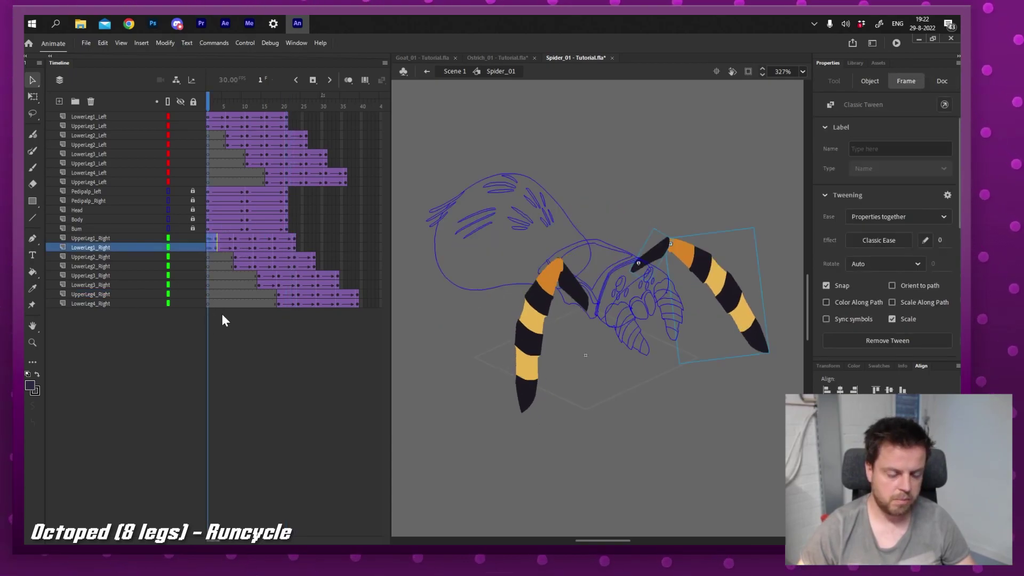
pyautogui.hotkey('ctrl', 'z')
pyautogui.hotkey('ctrl', 'z')
# Convert frame 21 of all eight right leg layers, UpperLeg1_Right through LowerLeg4_Right, to keyframes.
pyautogui.click(286, 241)
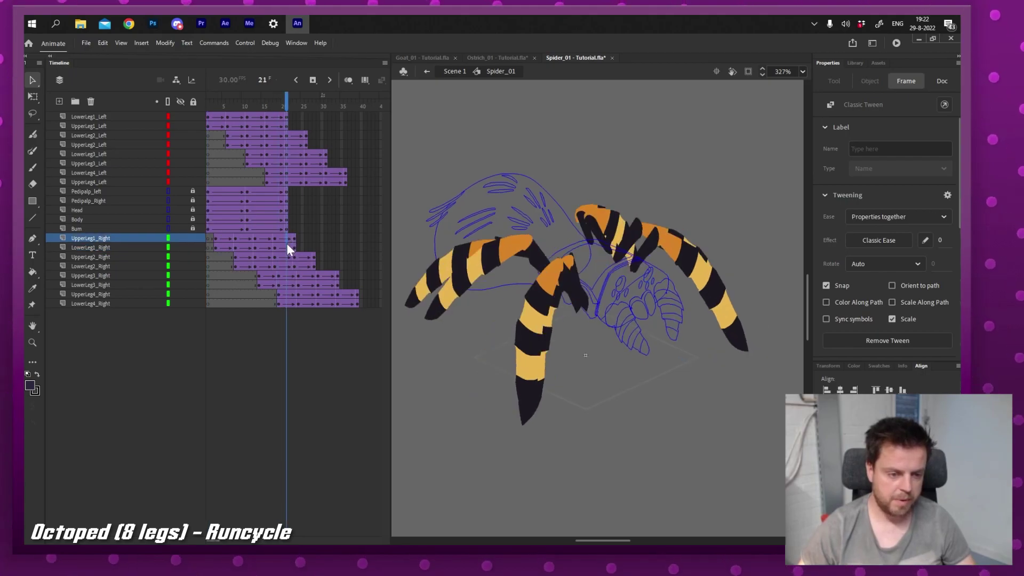
pyautogui.moveTo(289, 280); pyautogui.dragTo(287, 304)
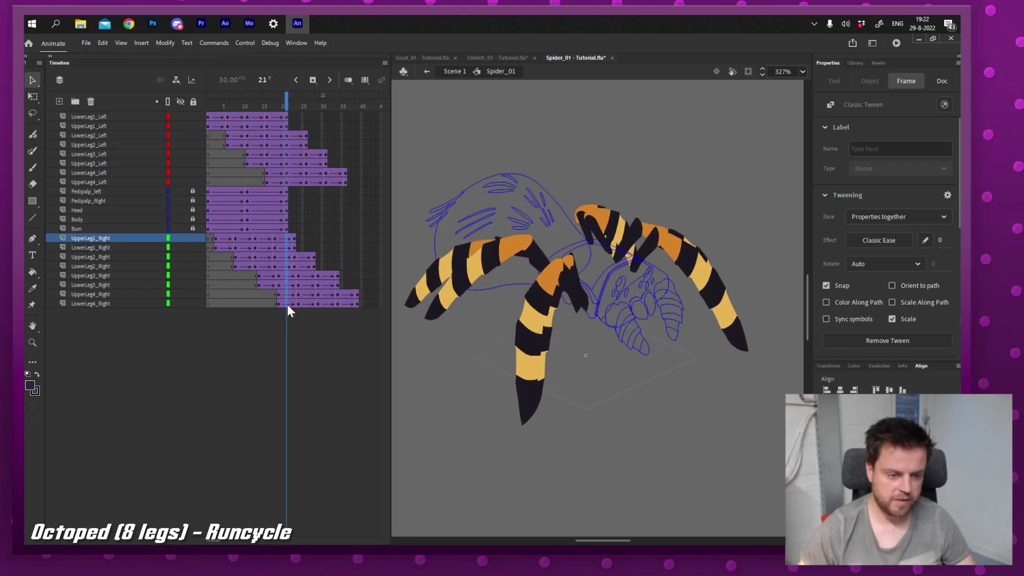
pyautogui.rightClick(287, 241)
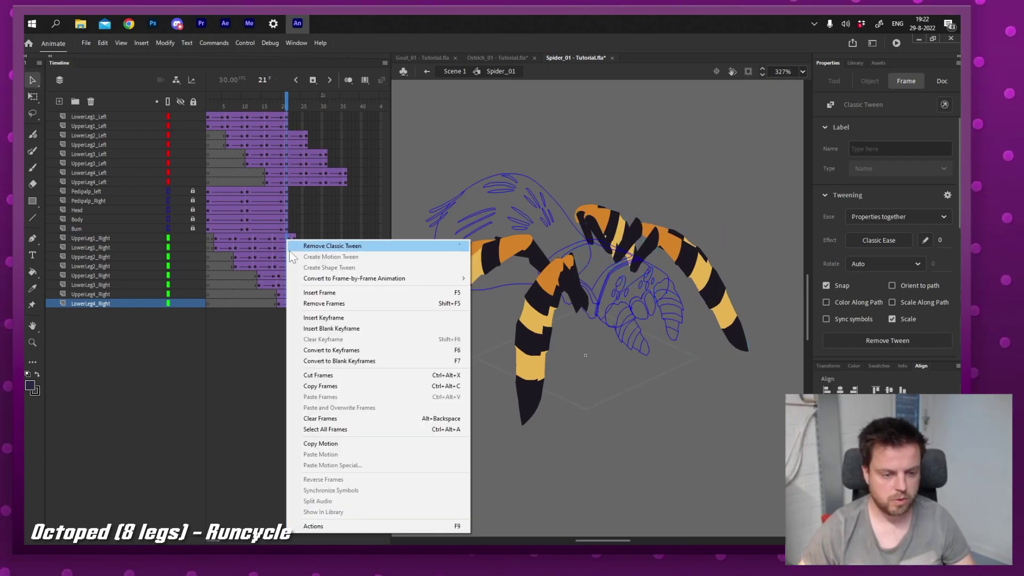
pyautogui.click(320, 353)
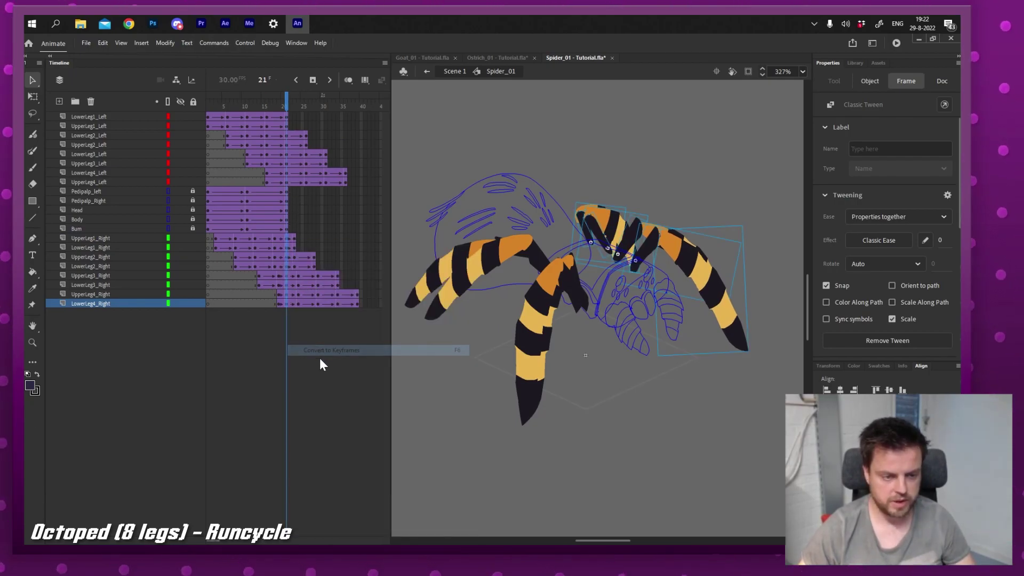
# Copy the frames from frame 21 onward of the second, third and fourth left leg layers to the start of the timeline.
pyautogui.moveTo(294, 238); pyautogui.dragTo(289, 248)
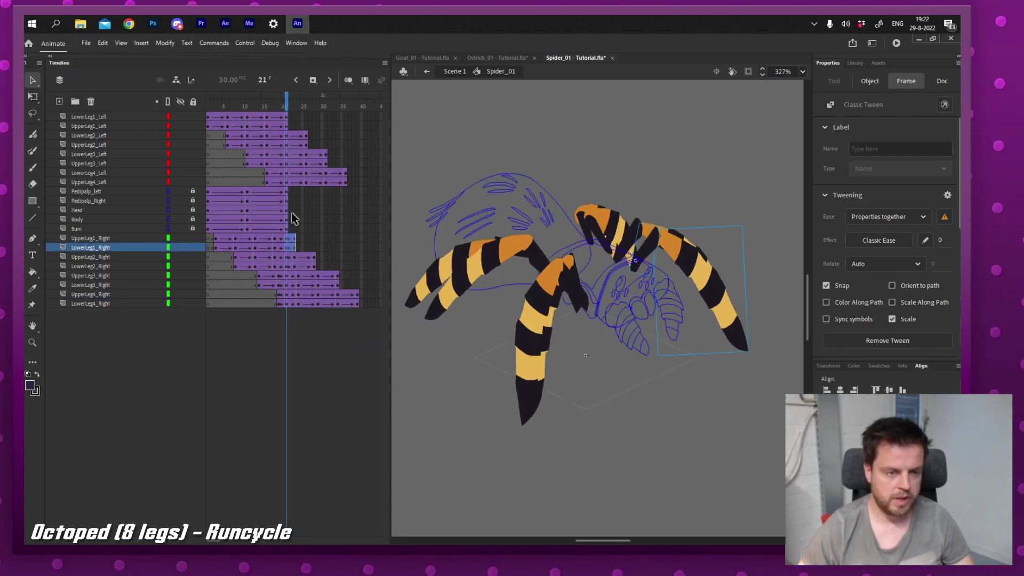
pyautogui.moveTo(305, 136); pyautogui.dragTo(216, 138)
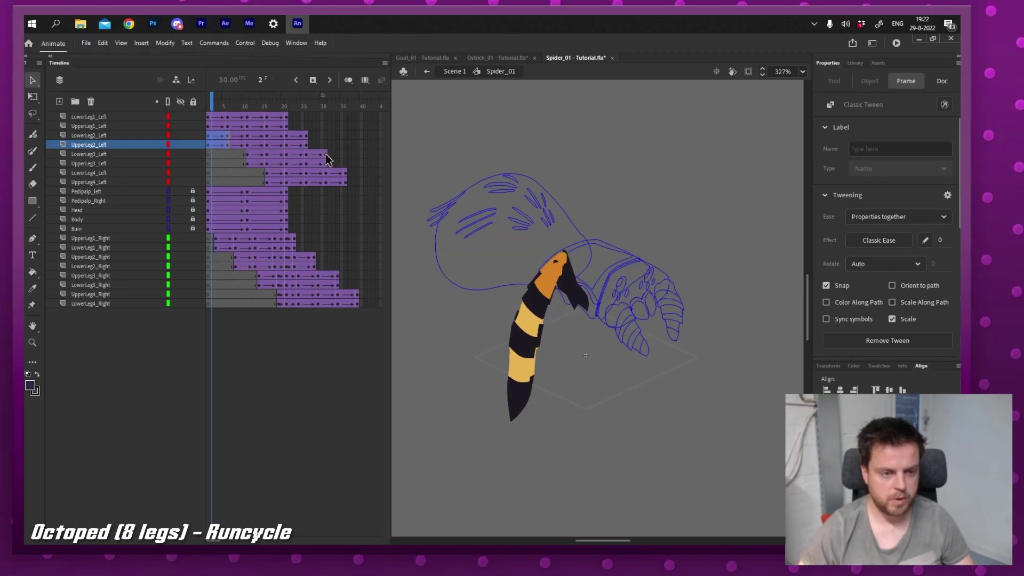
pyautogui.moveTo(326, 155); pyautogui.dragTo(218, 169)
pyautogui.moveTo(346, 172); pyautogui.dragTo(209, 184)
# Copy the frames from frame 21 onward of each right leg's upper and lower layers to the start of the timeline.
pyautogui.moveTo(295, 238); pyautogui.dragTo(288, 247)
pyautogui.moveTo(290, 247); pyautogui.dragTo(207, 248)
pyautogui.moveTo(314, 256); pyautogui.dragTo(287, 266)
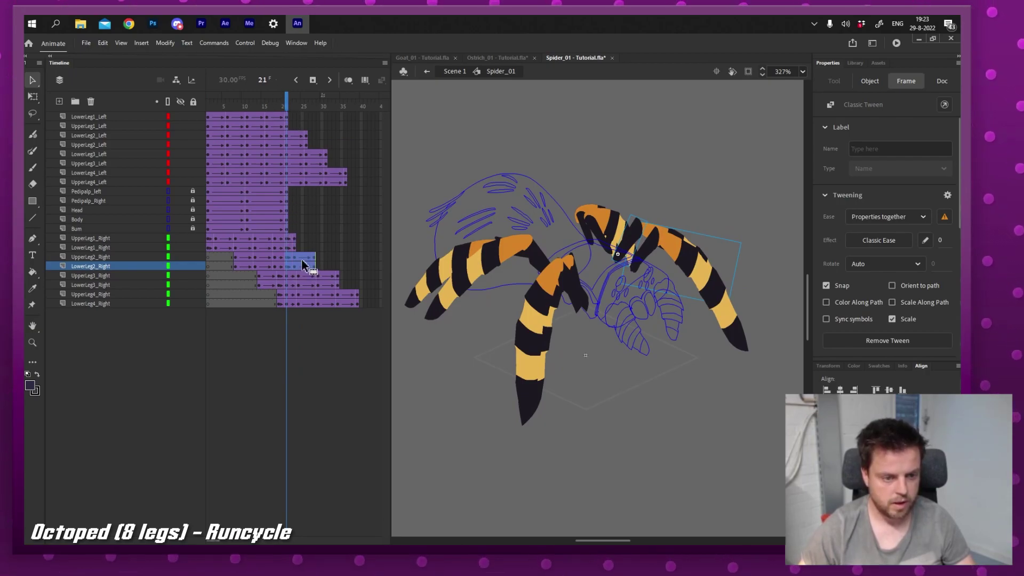
pyautogui.moveTo(302, 265); pyautogui.dragTo(221, 266)
pyautogui.moveTo(336, 275); pyautogui.dragTo(244, 288)
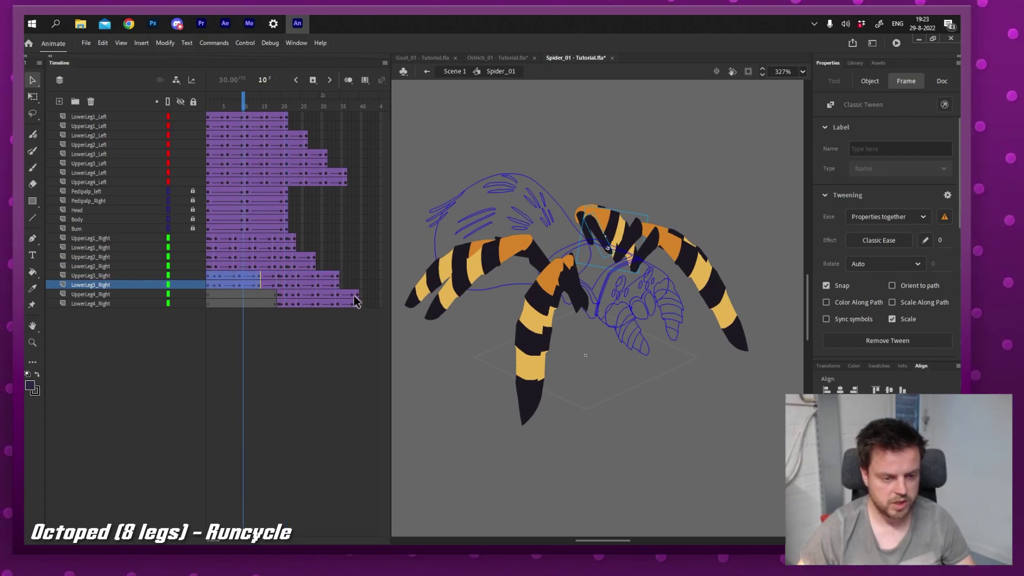
pyautogui.moveTo(357, 294); pyautogui.dragTo(285, 302)
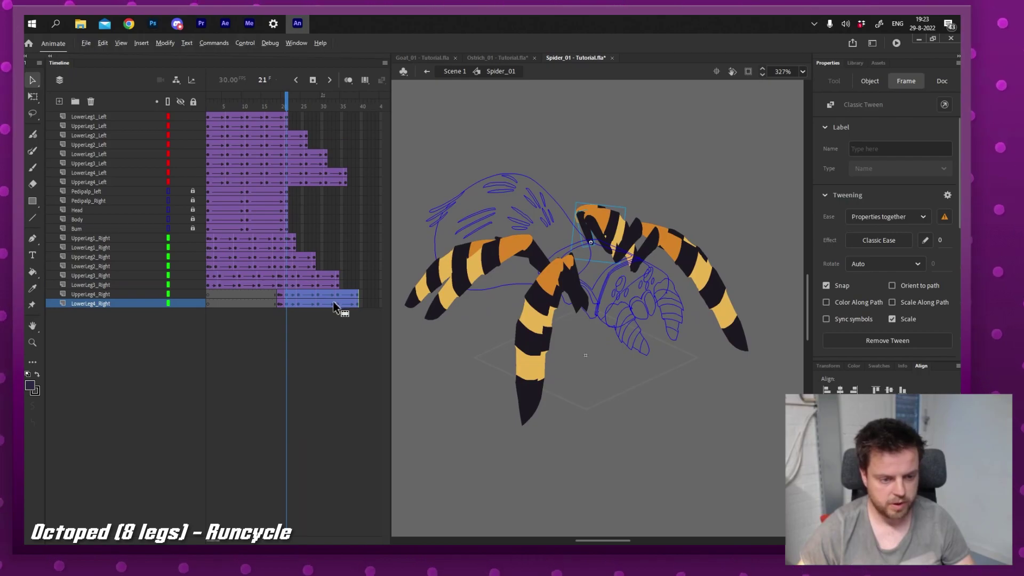
# Remove all frames after frame 21 on every layer of the Spider_01 symbol.
pyautogui.moveTo(247, 303); pyautogui.dragTo(365, 105)
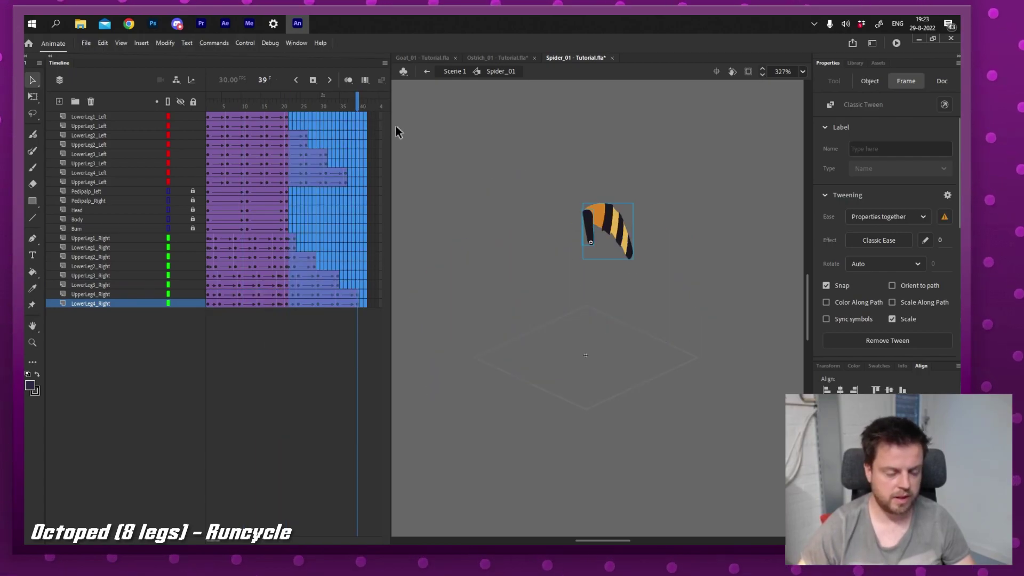
pyautogui.rightClick(318, 174)
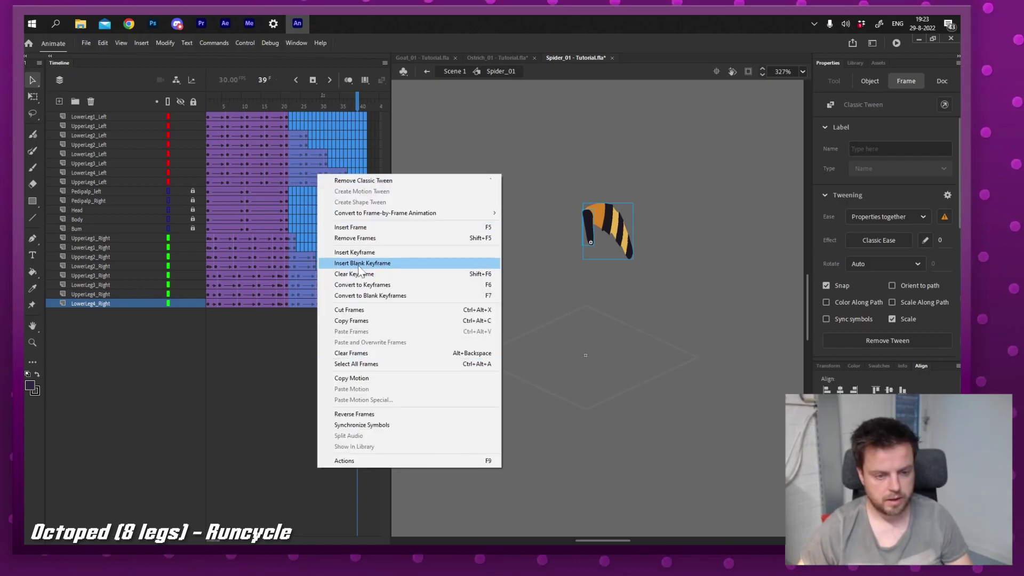
pyautogui.click(368, 239)
# Scrub and play the trimmed run cycle, then check the loop in a test movie and close it.
pyautogui.moveTo(281, 107); pyautogui.dragTo(200, 111)
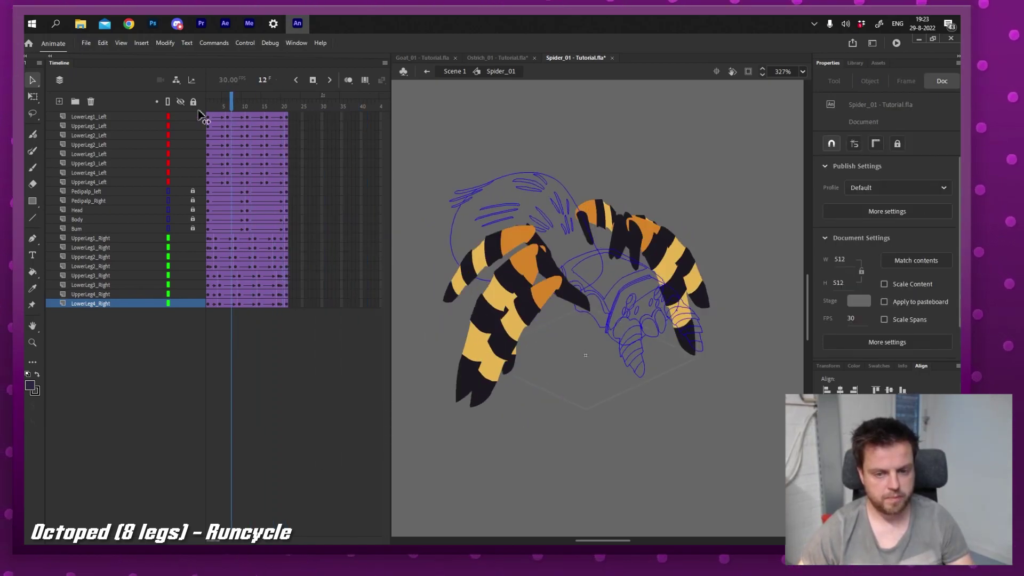
pyautogui.press('Return')
pyautogui.hotkey('ctrl', 'Return')
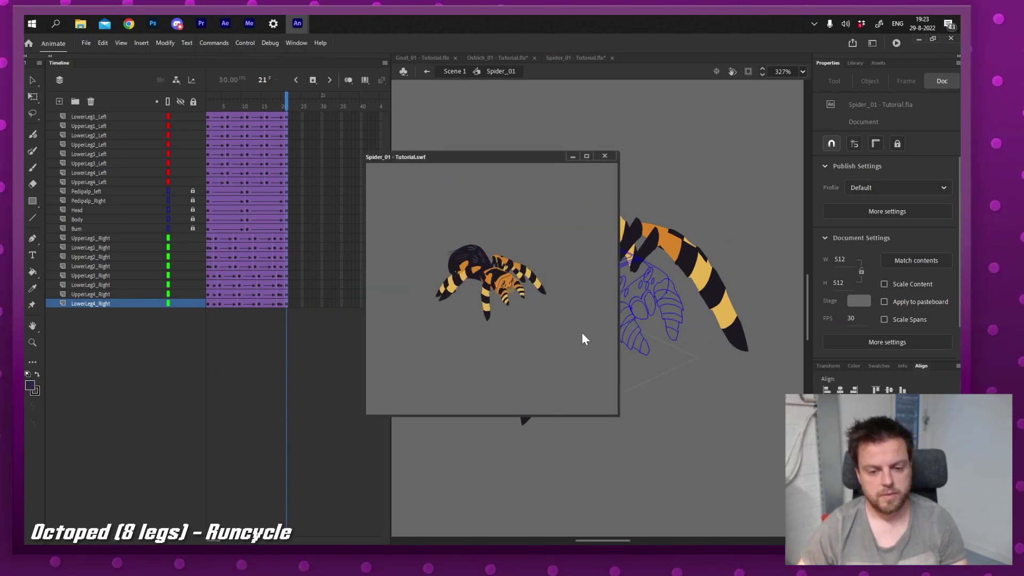
pyautogui.click(604, 156)
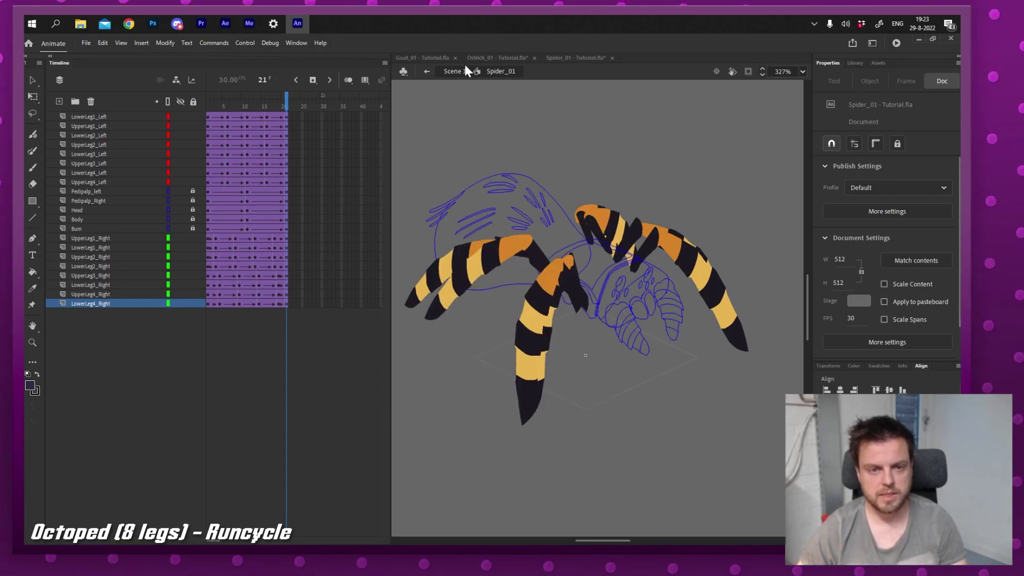
# Return to Scene 1 and create a classic tween on the Body layer.
pyautogui.click(454, 71)
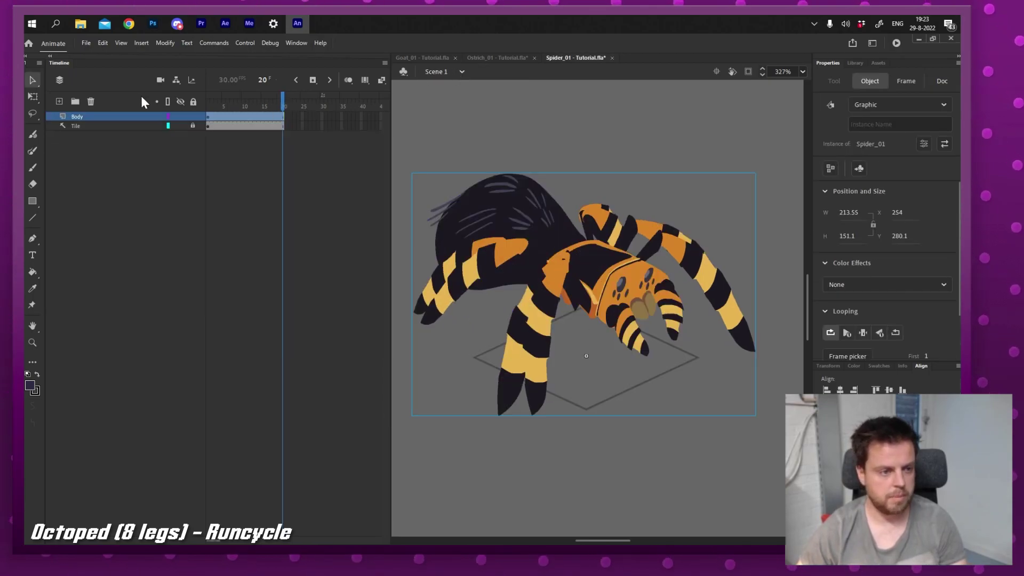
pyautogui.click(284, 129)
pyautogui.click(273, 116)
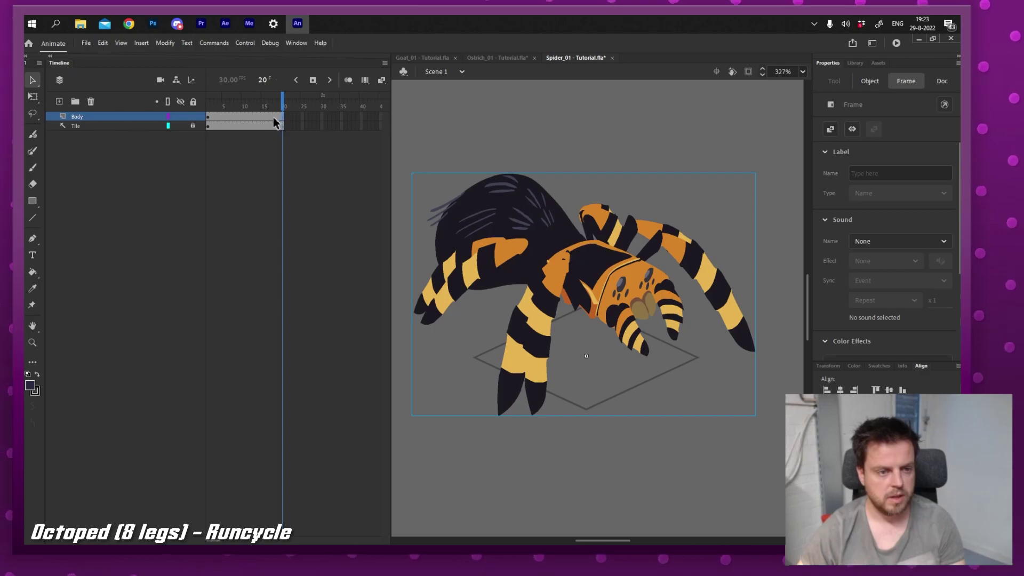
pyautogui.rightClick(274, 117)
pyautogui.click(315, 143)
# Insert keyframes at frames 20, 6 and 15 of the Body layer.
pyautogui.click(282, 123)
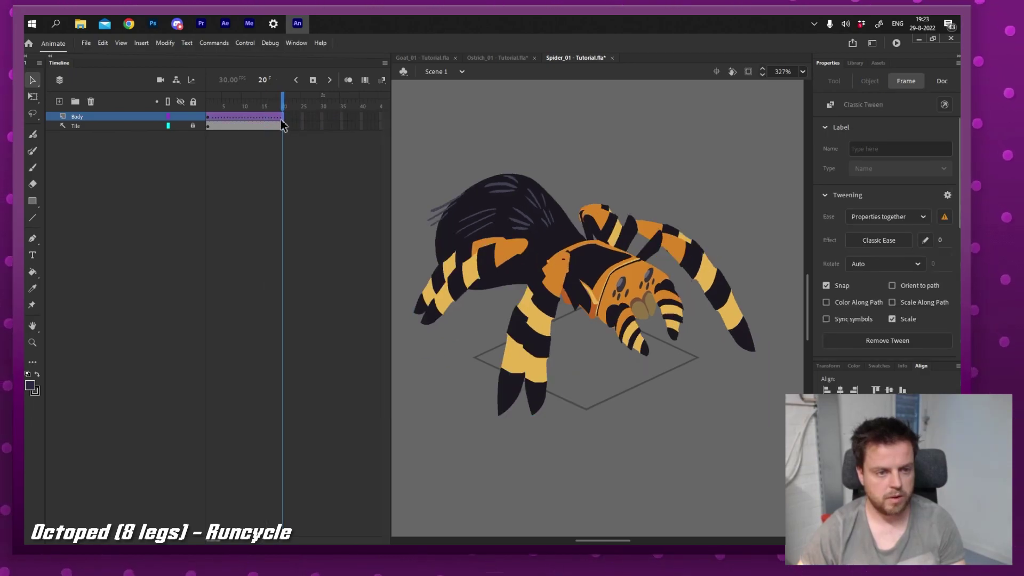
pyautogui.click(226, 110)
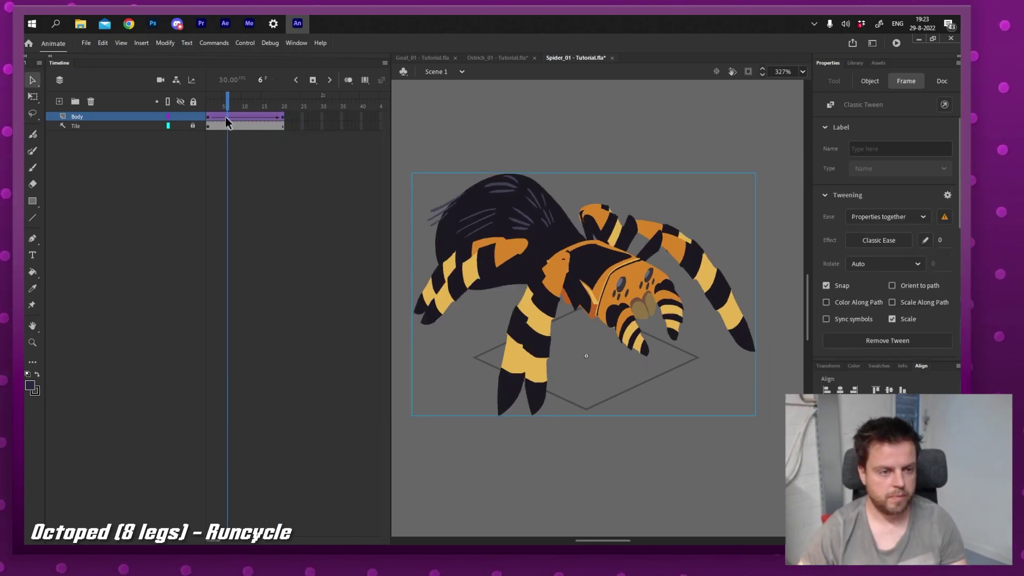
pyautogui.click(264, 116)
pyautogui.press('F6')
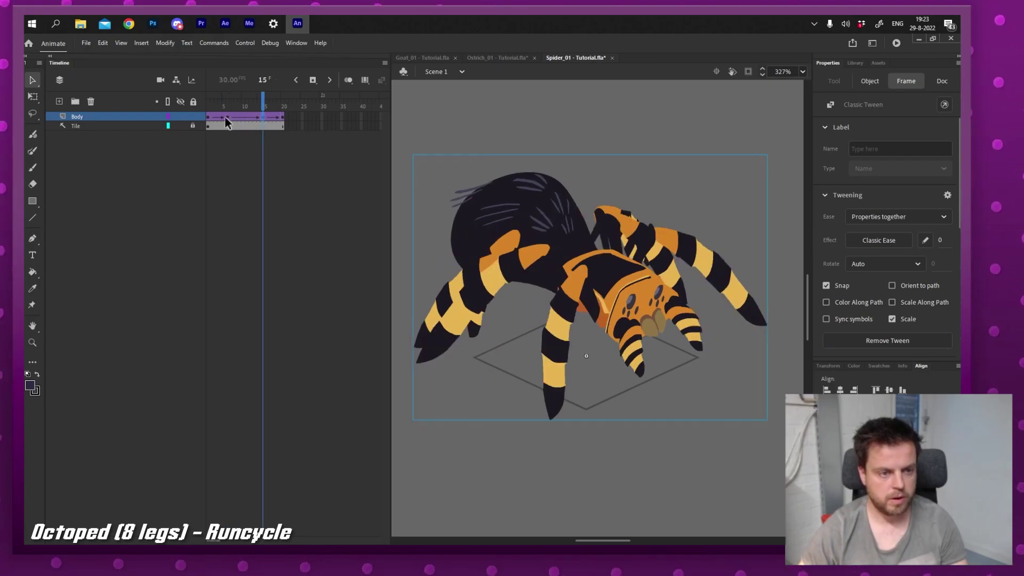
# Rotate the spider by 6 degrees at the Body layer's frame 6 keyframe.
pyautogui.click(227, 111)
pyautogui.hotkey('ctrl', 'alt', 's')
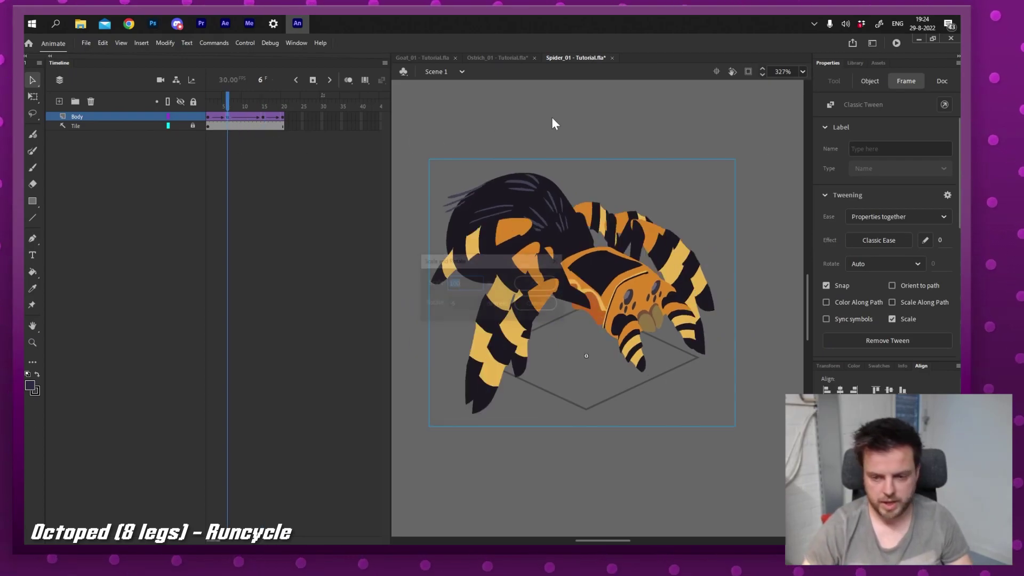
pyautogui.press('Tab')
pyautogui.write('6')
pyautogui.press('Return')
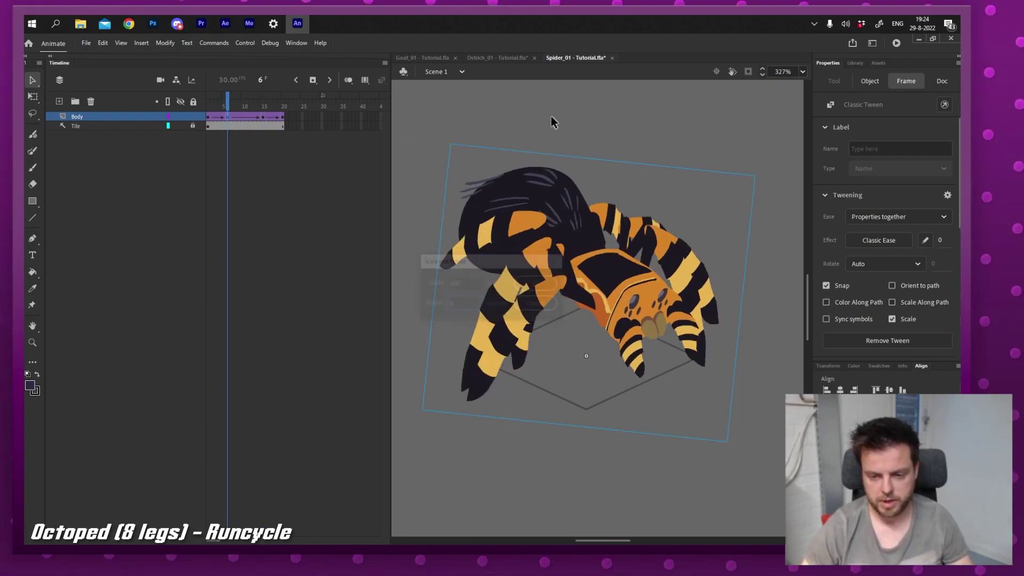
# Rotate the spider by -6 degrees at the Body layer's frame 15 keyframe.
pyautogui.click(262, 116)
pyautogui.hotkey('ctrl', 'alt', 's')
pyautogui.write('-6')
pyautogui.press('Return')
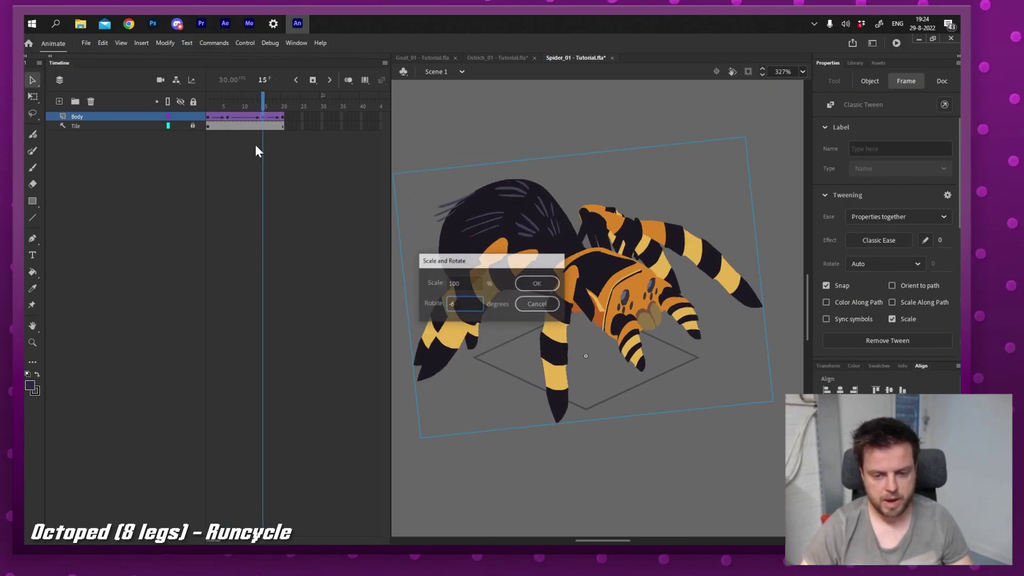
# Apply a Quad Ease-Out to the Body tween between frames 1 and 6.
pyautogui.click(272, 118)
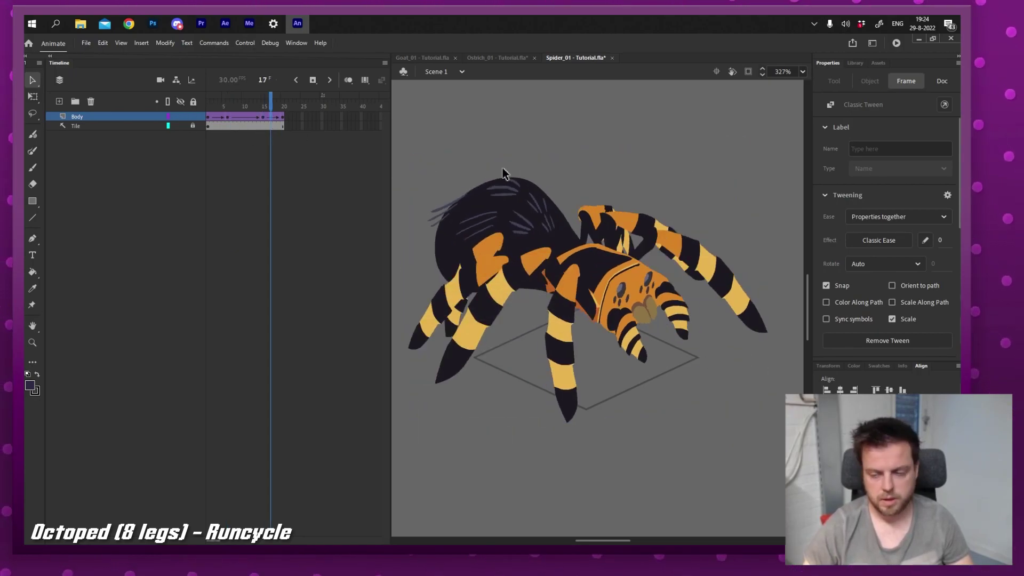
pyautogui.click(216, 116)
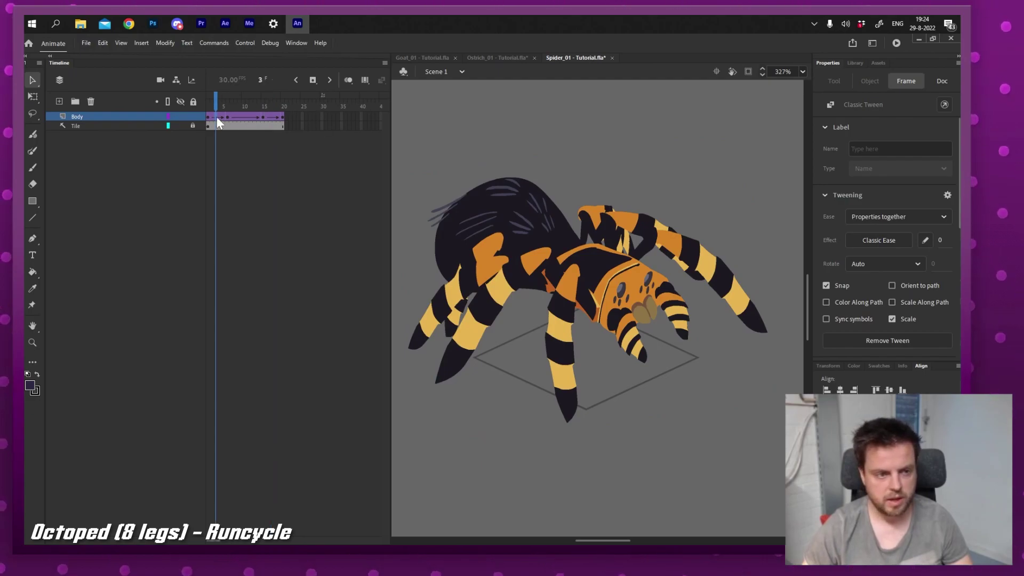
pyautogui.click(879, 240)
pyautogui.doubleClick(712, 261)
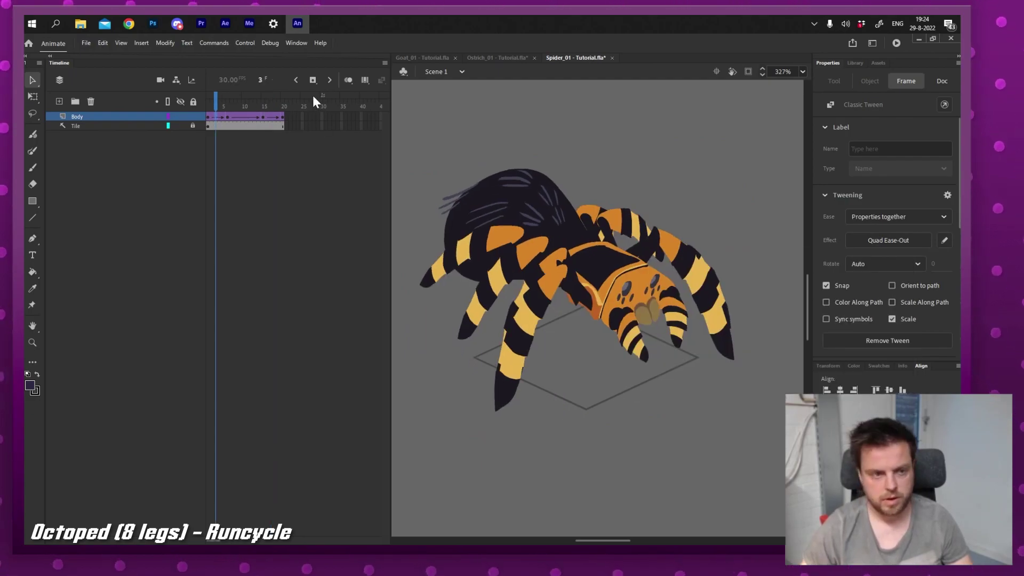
# Apply a Quad Ease In Out to the Body tween between frames 6 and 15.
pyautogui.click(243, 116)
pyautogui.click(886, 244)
pyautogui.click(640, 325)
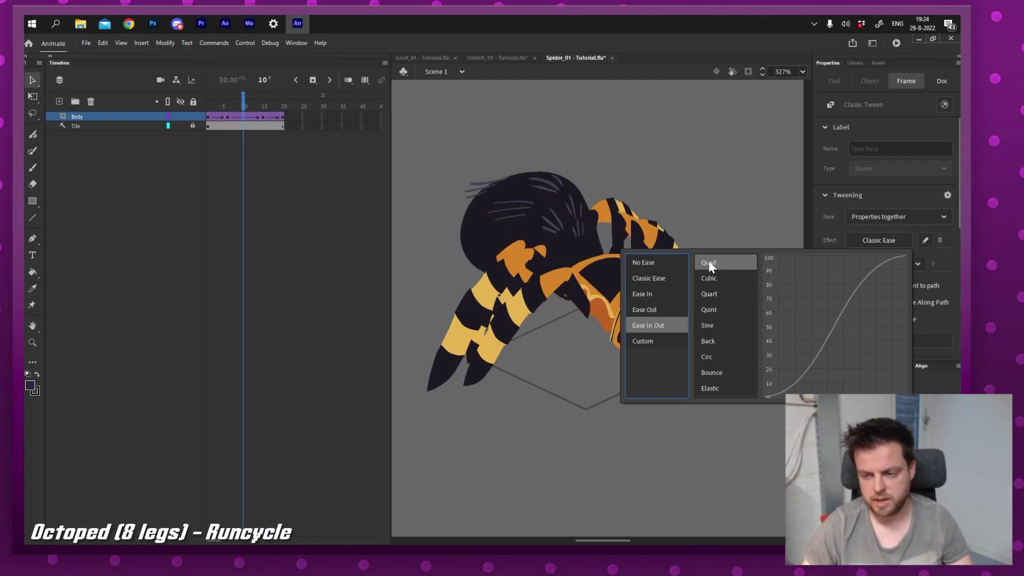
pyautogui.click(709, 263)
# Apply a Quad Ease-In to the Body tween between frames 15 and 20.
pyautogui.click(275, 116)
pyautogui.click(877, 240)
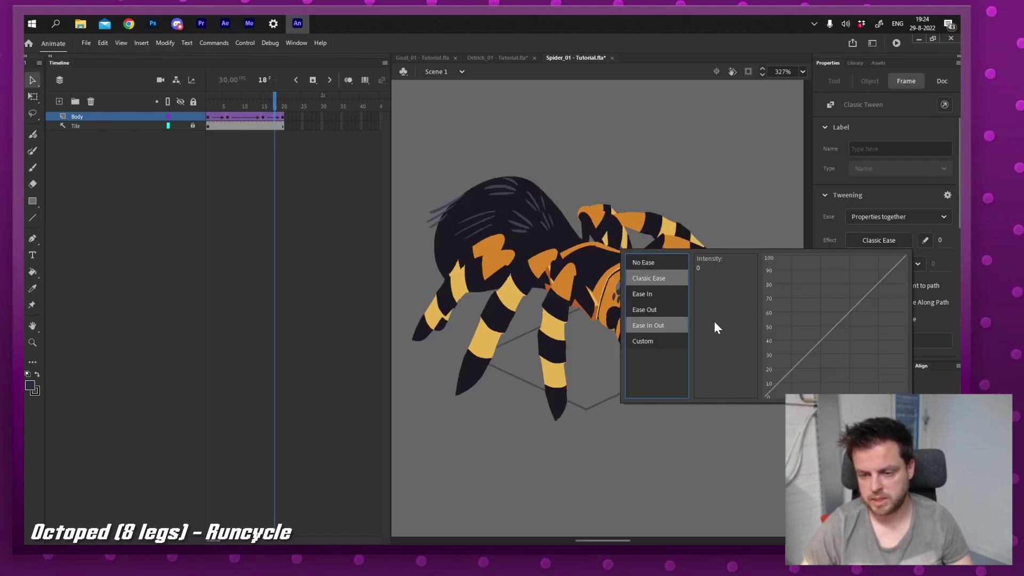
pyautogui.click(642, 294)
pyautogui.click(719, 259)
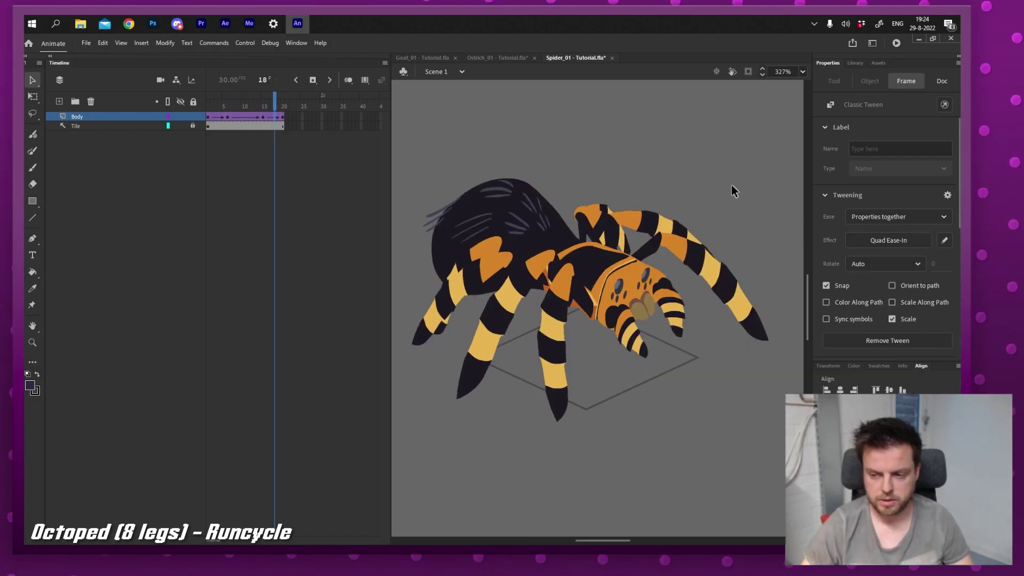
# Test the movie and zoom in on the spider to examine the rocking run cycle.
pyautogui.hotkey('ctrl', 'Return')
pyautogui.rightClick(490, 267)
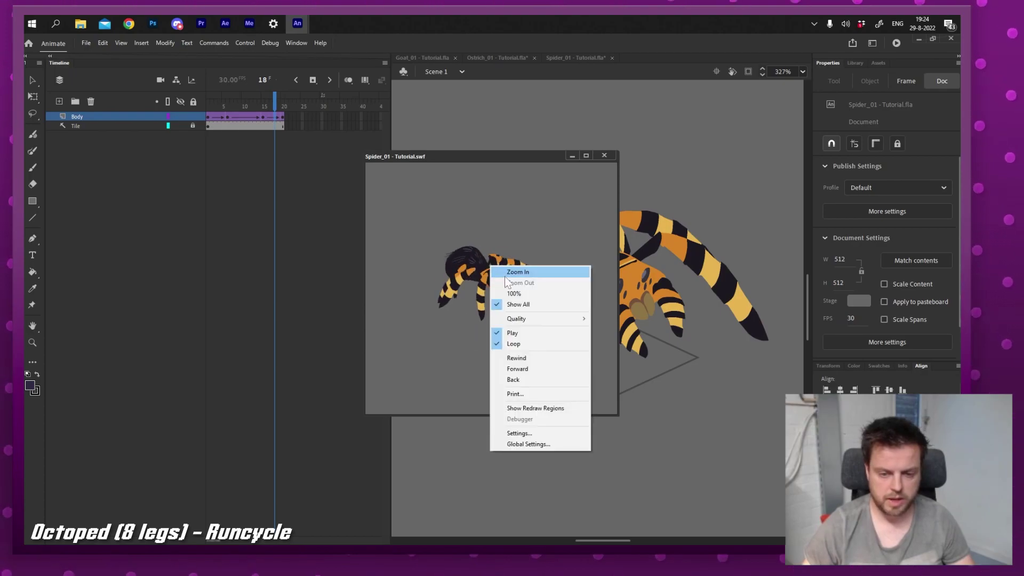
pyautogui.click(508, 273)
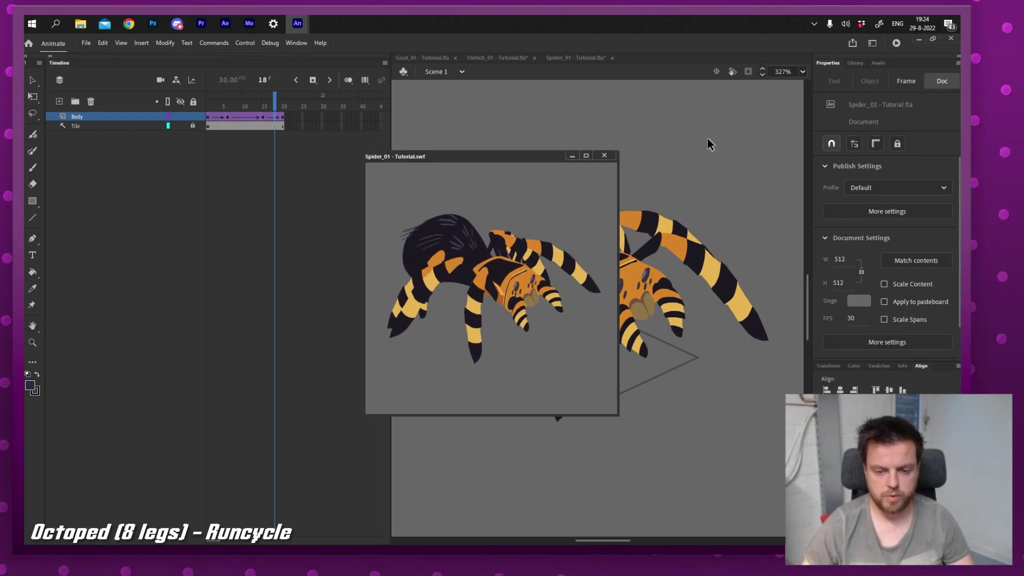